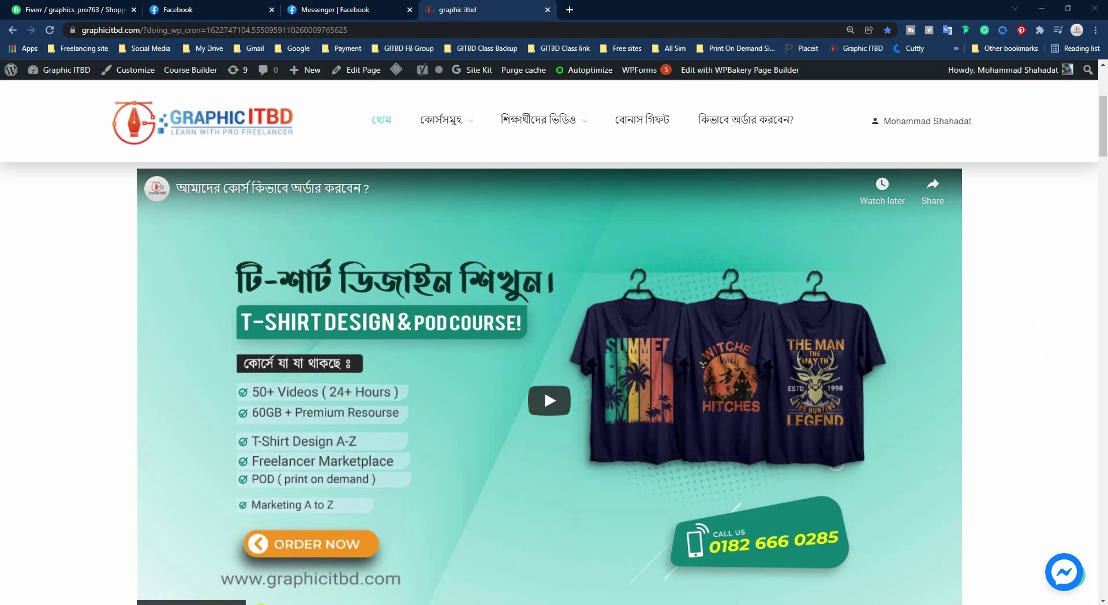
Step: Bring up the T shirt Font package.ai sample sheet in Illustrator from the taskbar
left_click(266, 562)
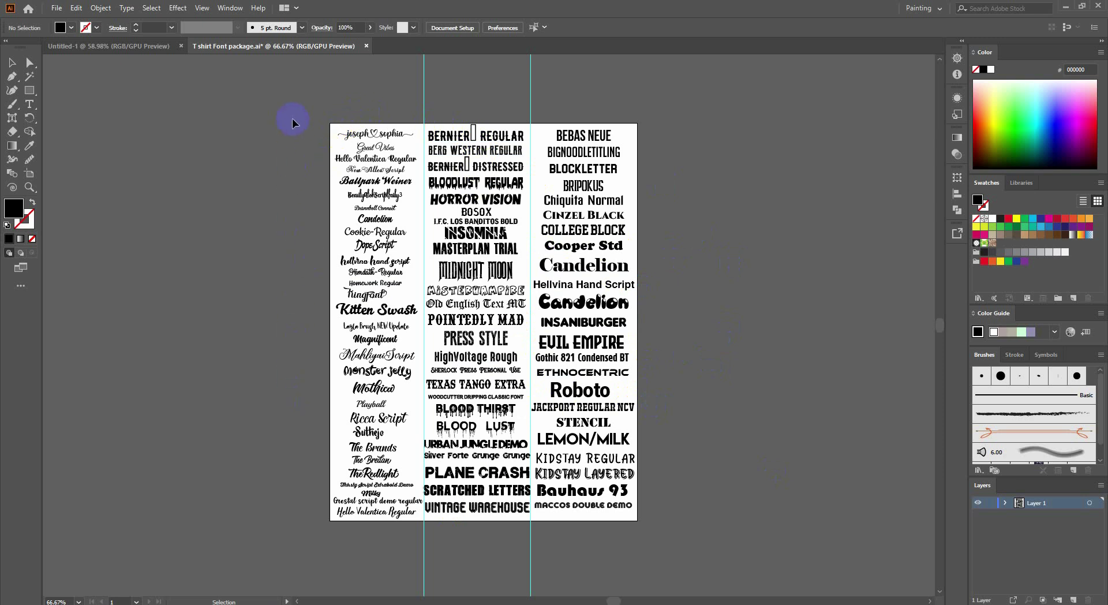
left_click_drag(292, 117, 638, 524)
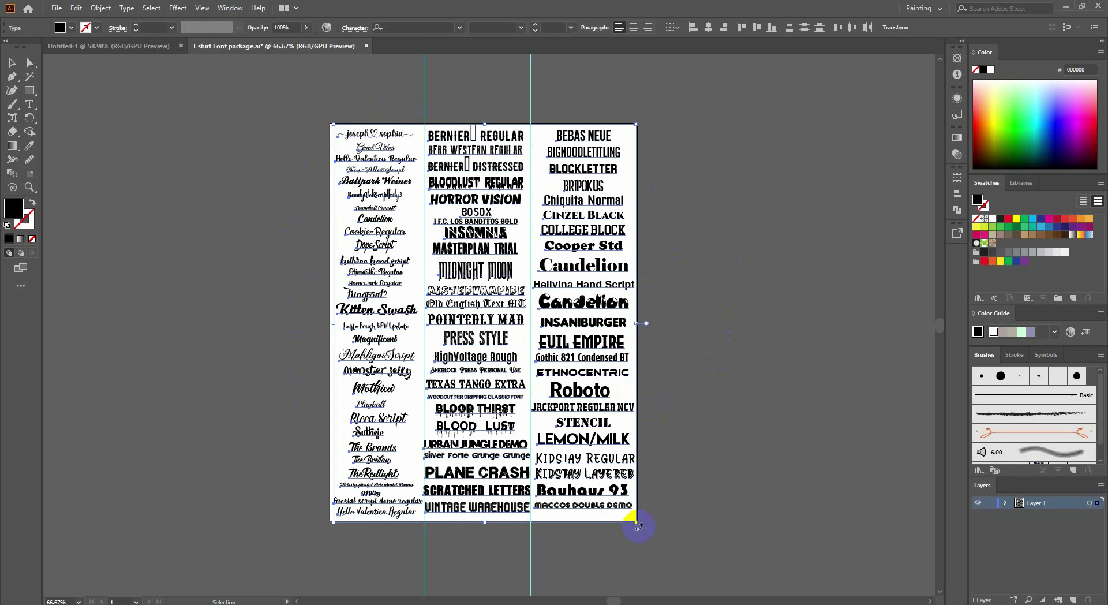
left_click(647, 532)
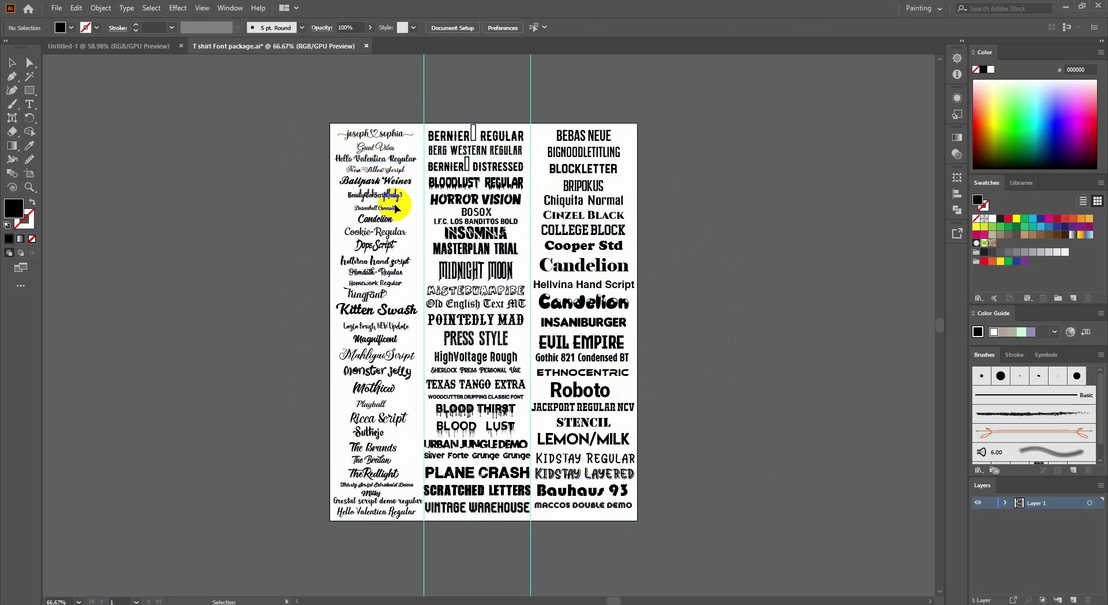
left_click_drag(287, 120, 667, 494)
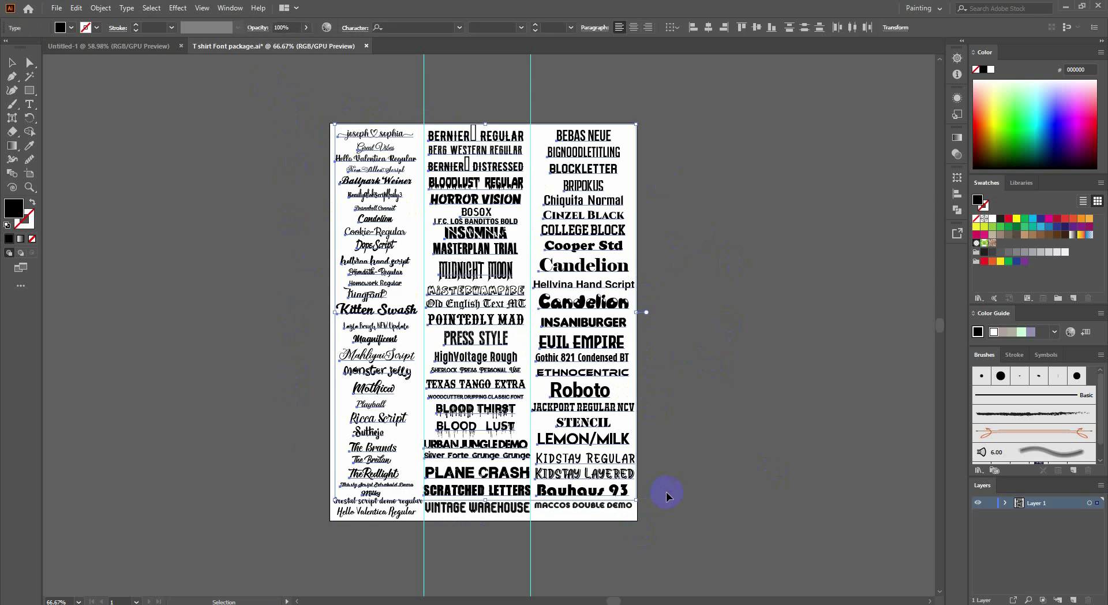
left_click(688, 438)
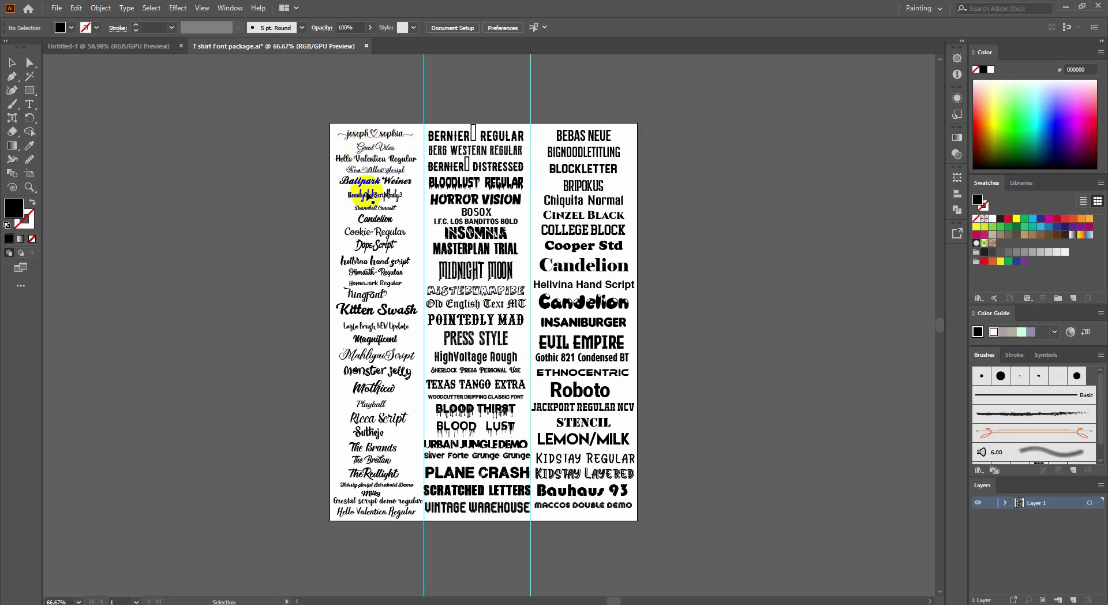
scroll(335, 409, "down", 1)
scroll(378, 258, "down", 3)
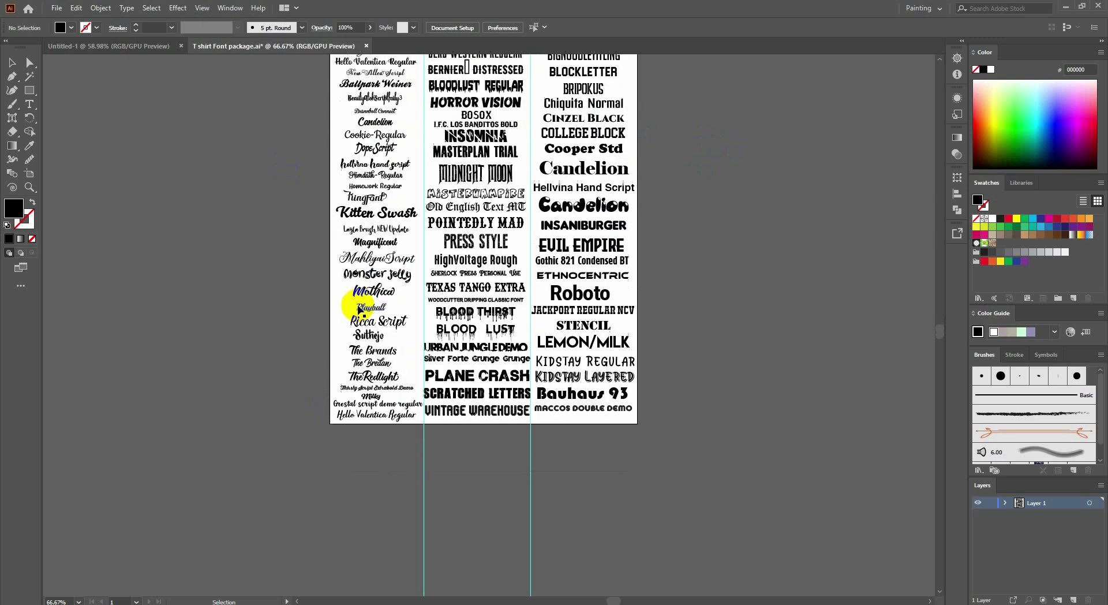
scroll(347, 306, "up", 2)
scroll(358, 309, "up", 1)
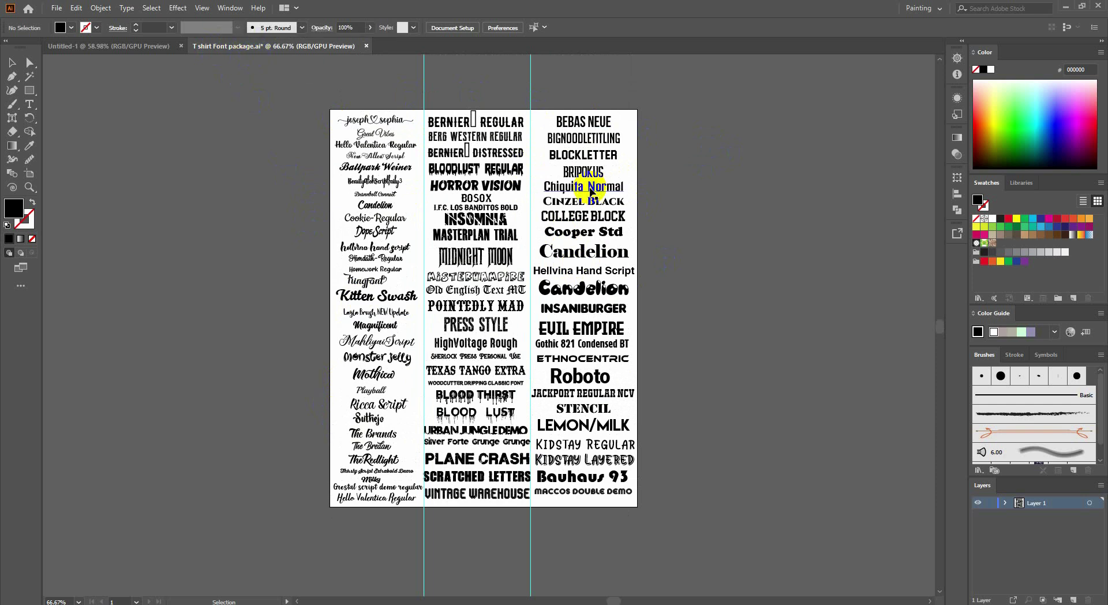
Step: Create a new 12 × 16 in document
left_click(56, 8)
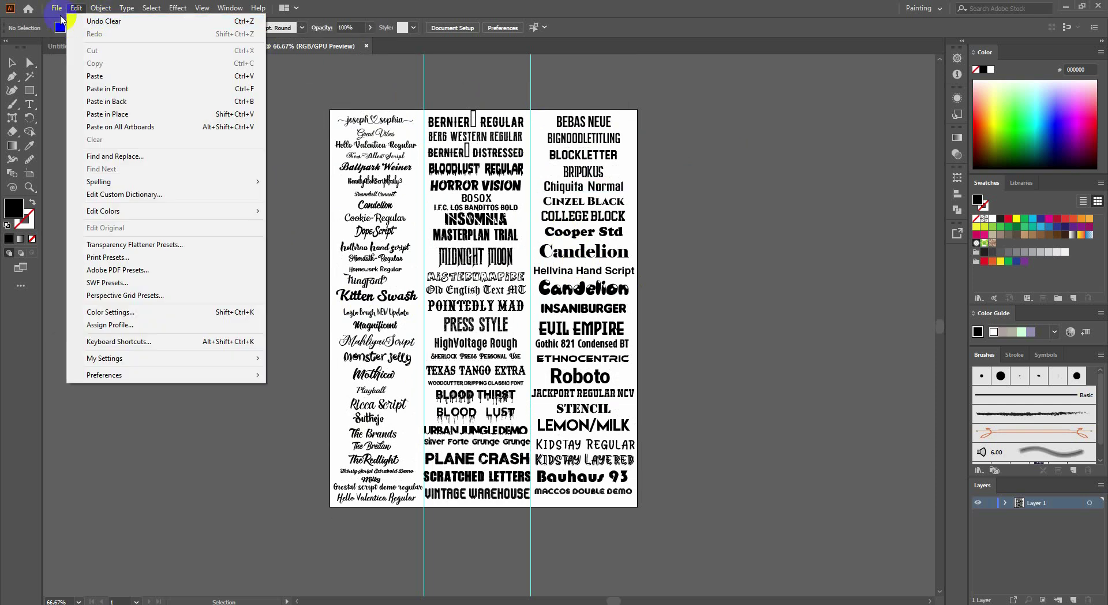
left_click(68, 26)
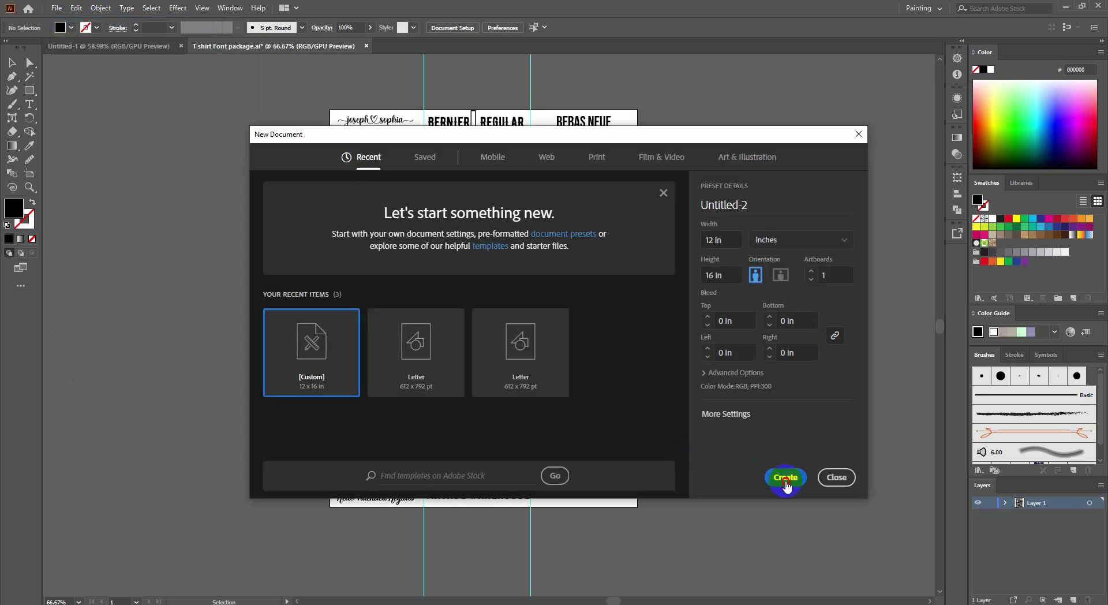
left_click(783, 479)
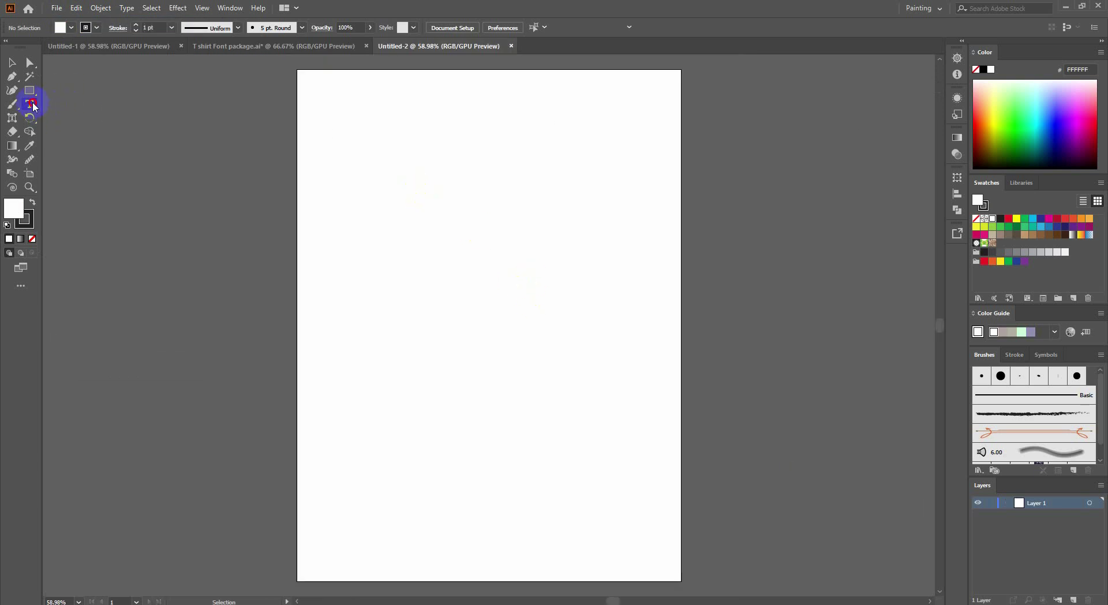
Step: Add 'T-shirt Design' text near the page top and enlarge it to about 83 pt
left_click(29, 104)
left_click(442, 238)
type("T-shirt Design")
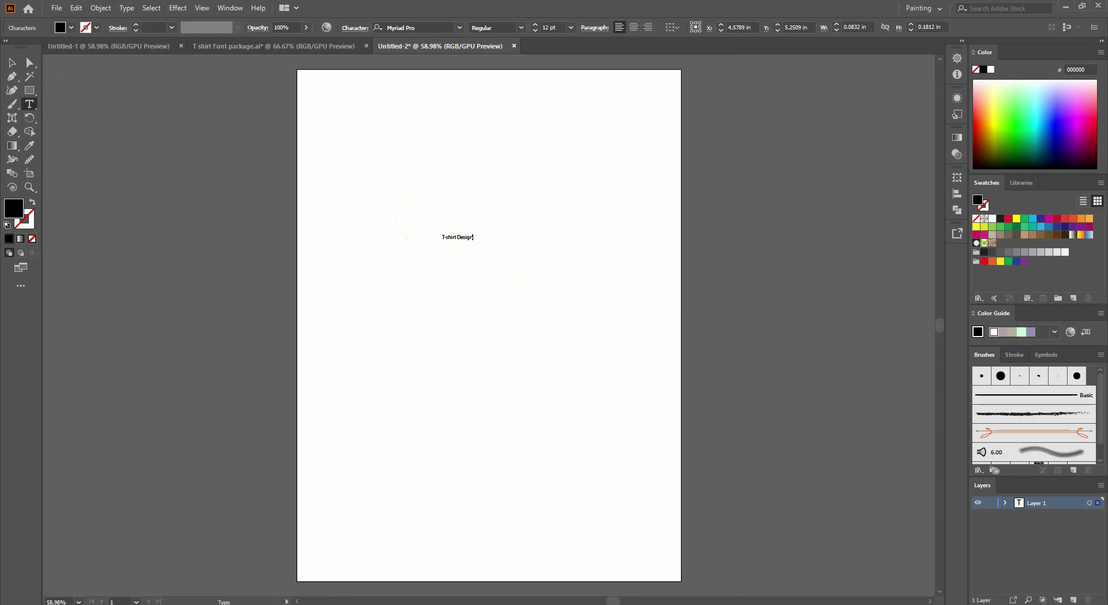
left_click(12, 62)
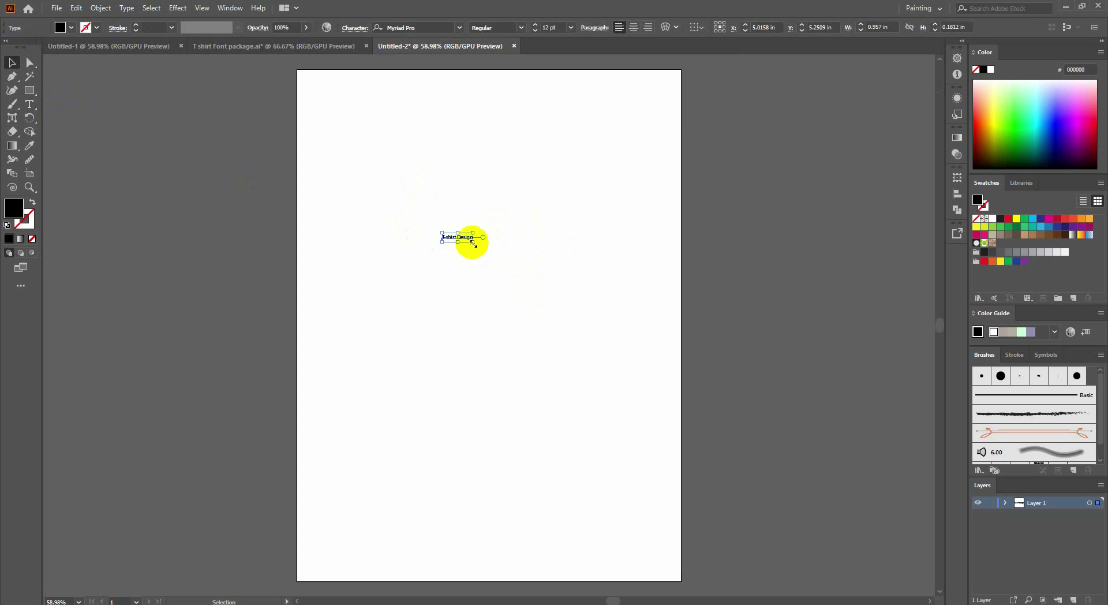
mouse_move(473, 241)
left_mouse_down()
mouse_move(654, 274)
mouse_move(528, 234)
left_mouse_up()
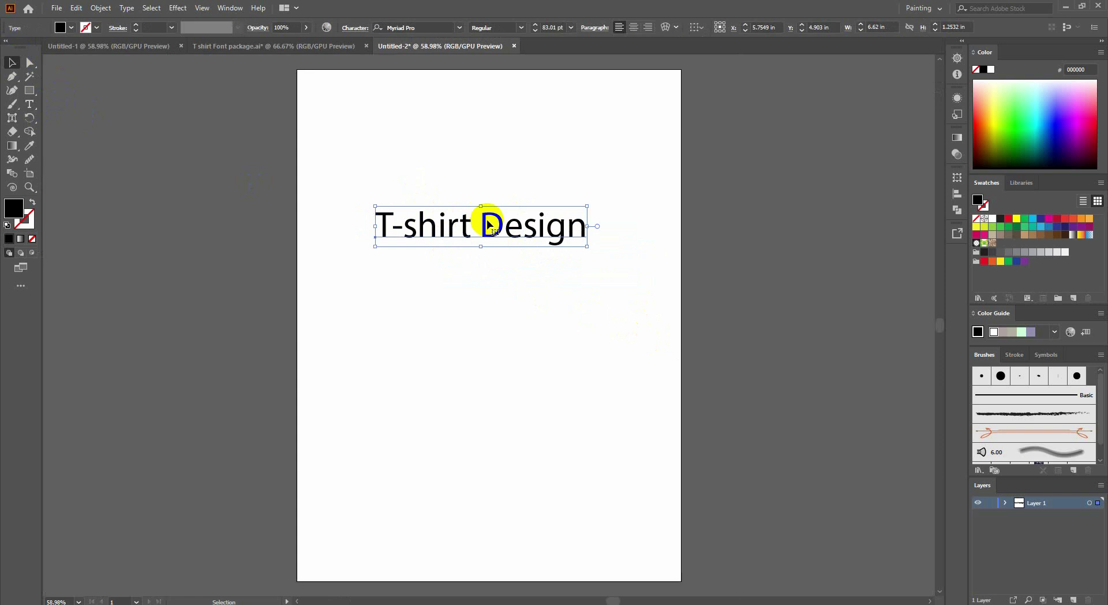
Step: Cycle the heading's font down the list to Niagara Solid
left_click(406, 28)
key("Down")
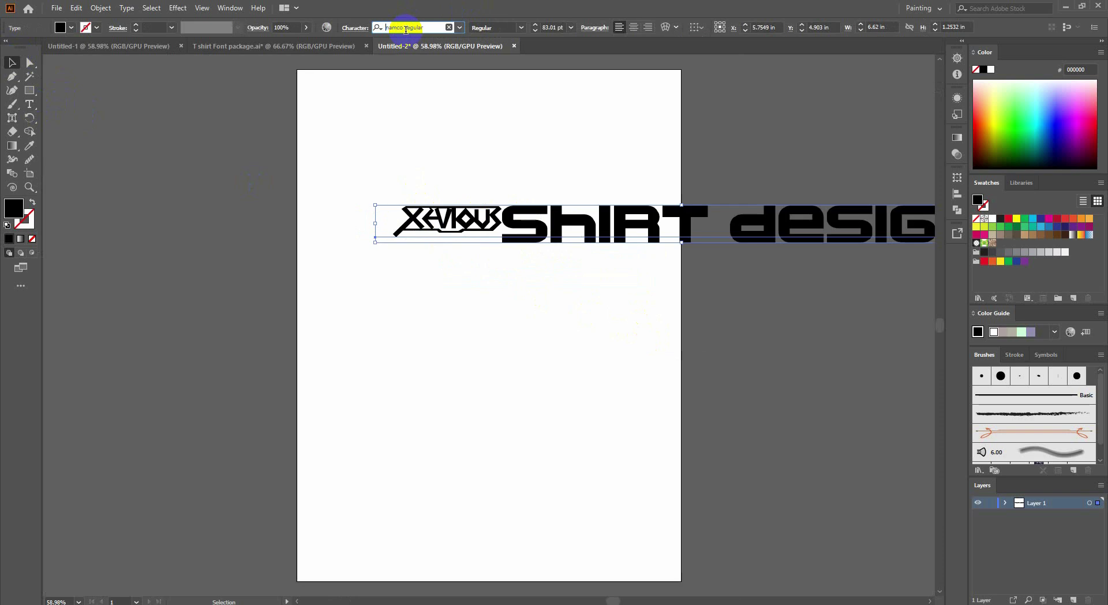
key("Down")
key("Down")
key("Down")
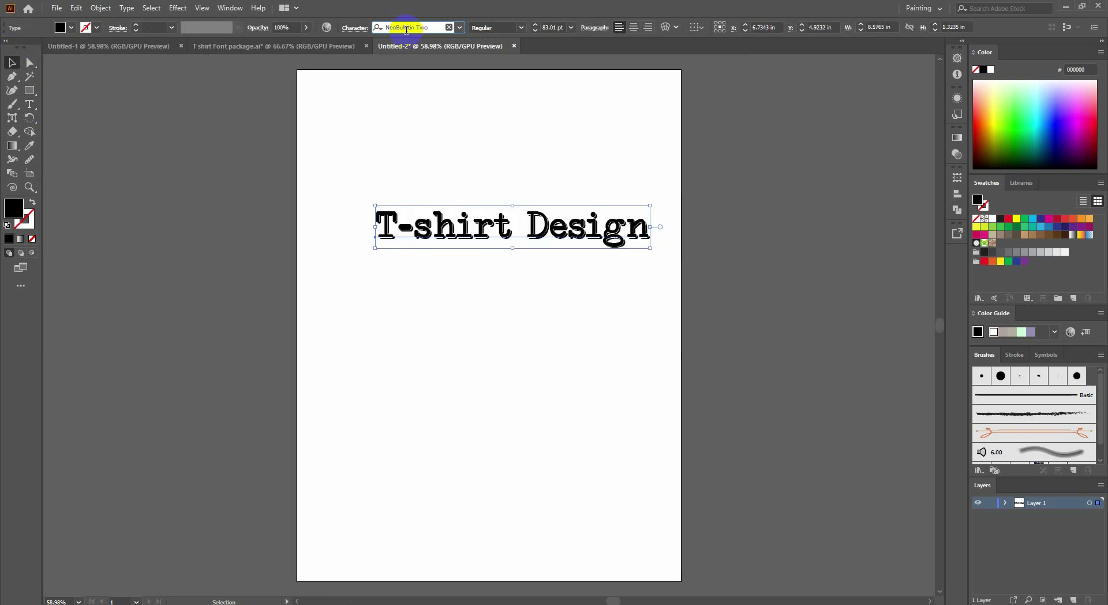
key("Down")
key("Down")
key("Down")
key("Down")
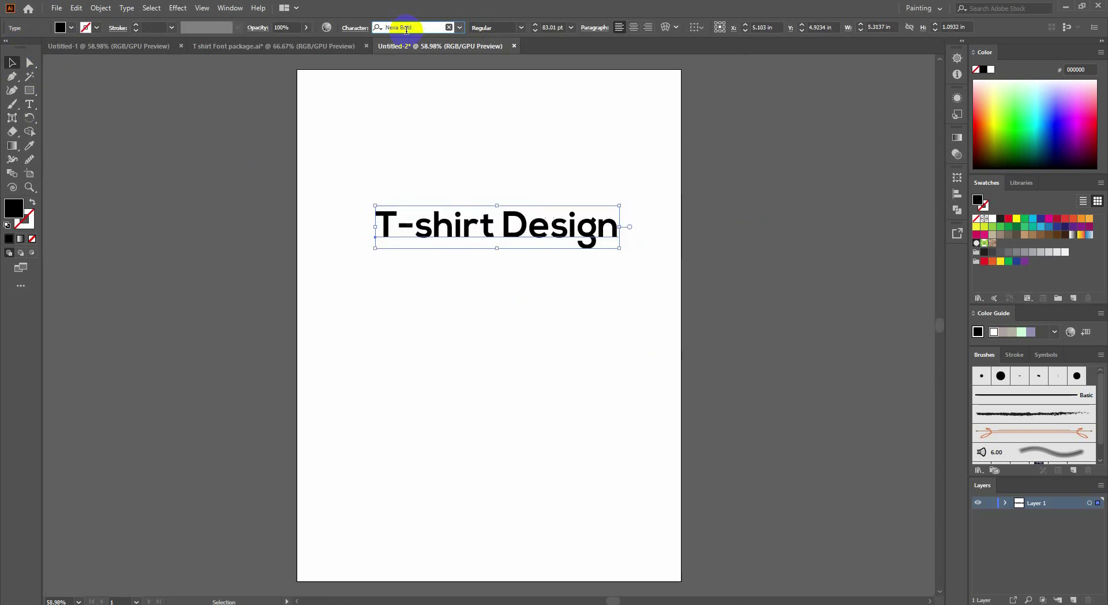
key("Down")
key("Down")
key("Down")
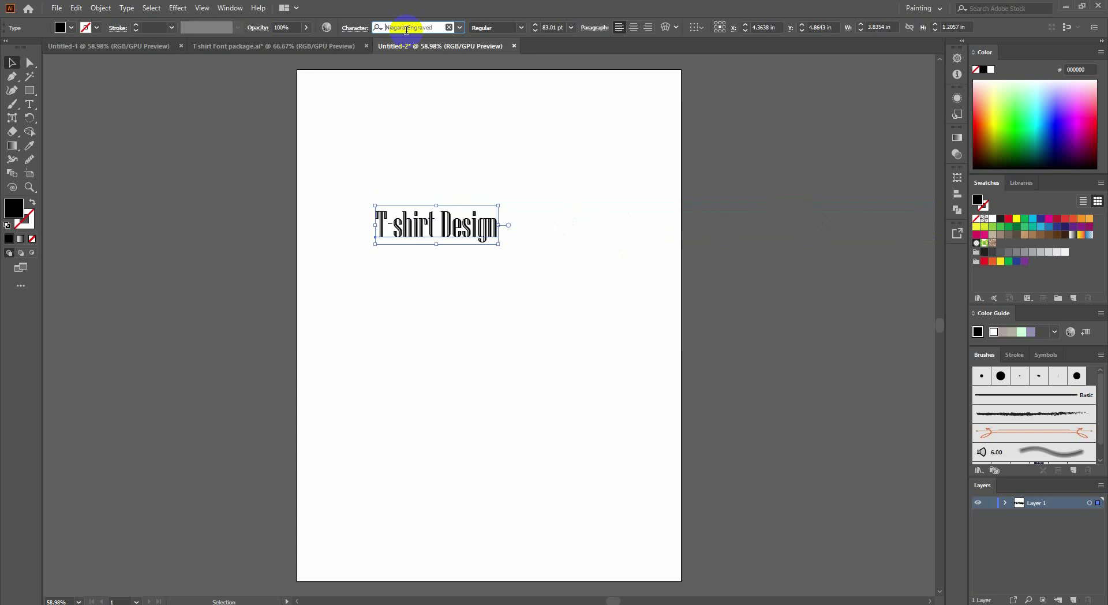
key("Down")
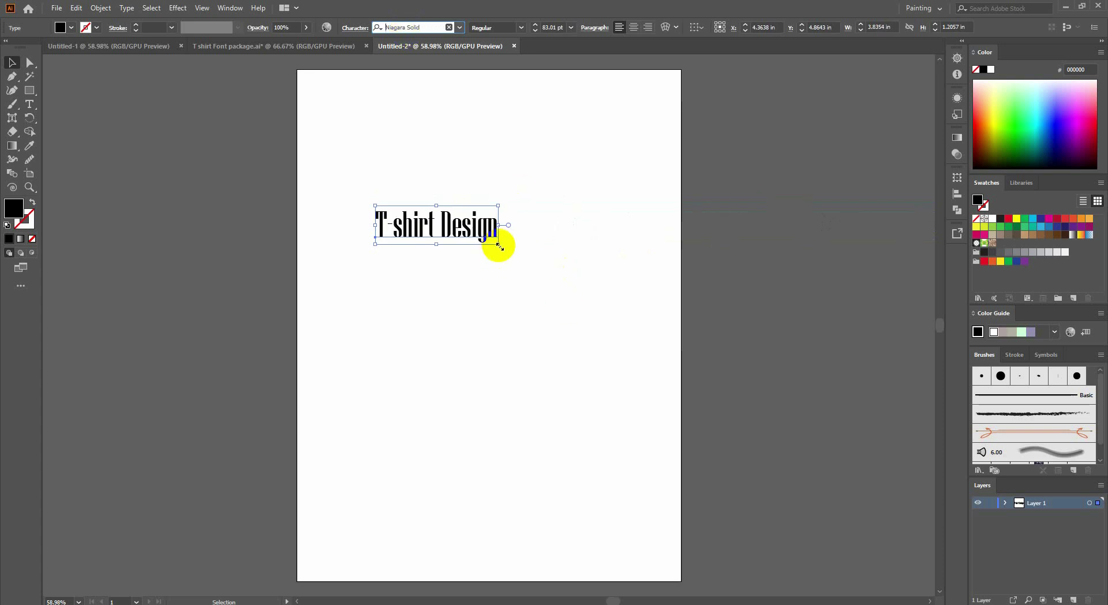
Step: Scale the Niagara text up to about 198 pt and move it to the page top
left_click_drag(499, 245, 668, 298)
left_click(573, 396)
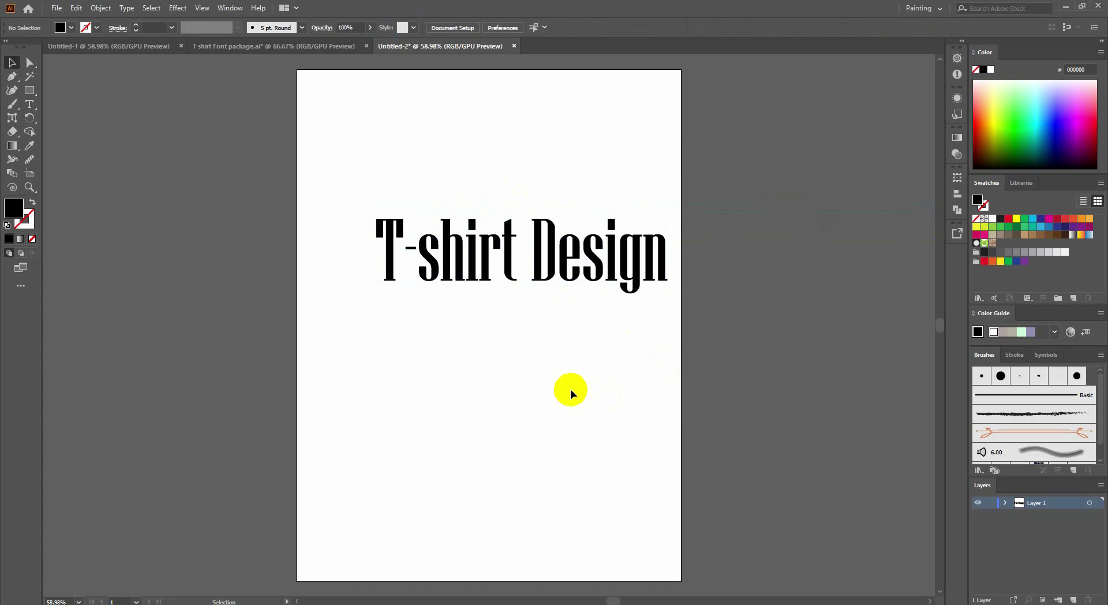
scroll(570, 389, "up", 2)
left_click_drag(601, 315, 569, 247)
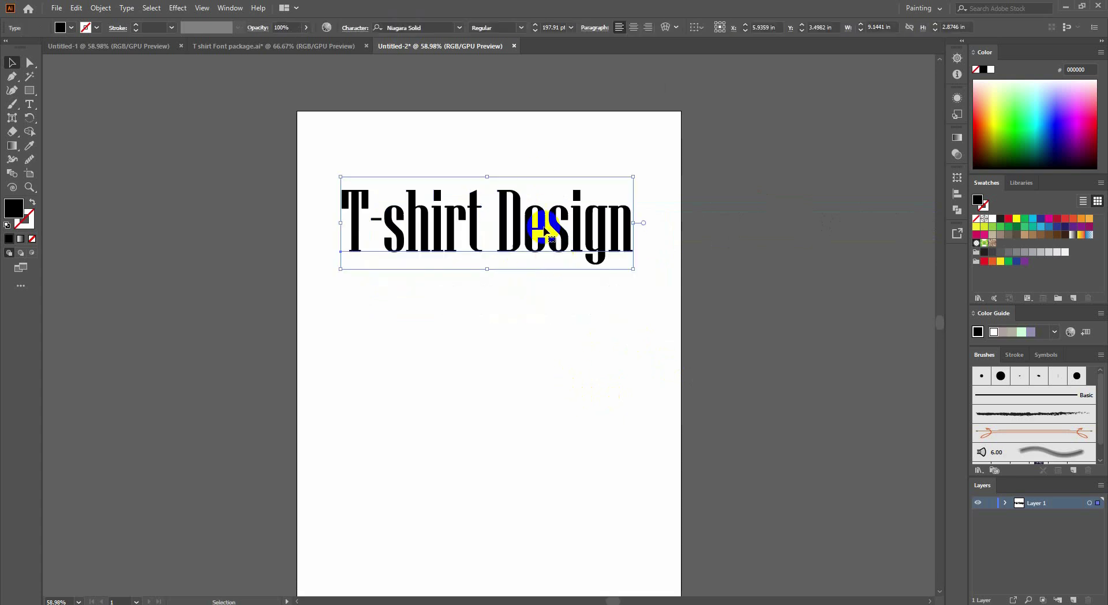
scroll(542, 233, "down", 1)
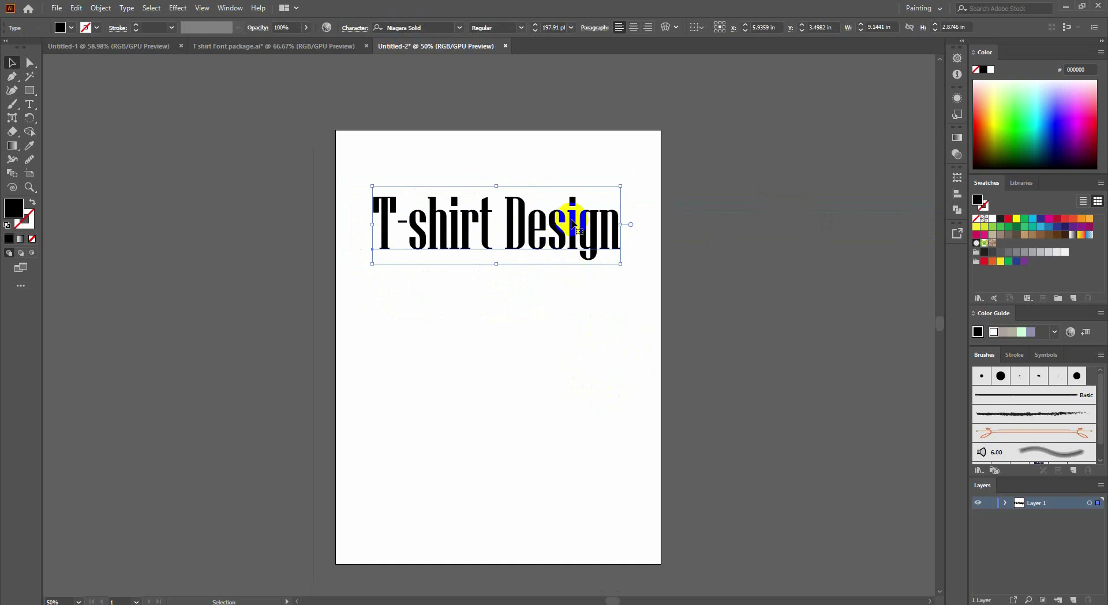
left_click_drag(597, 164, 459, 153)
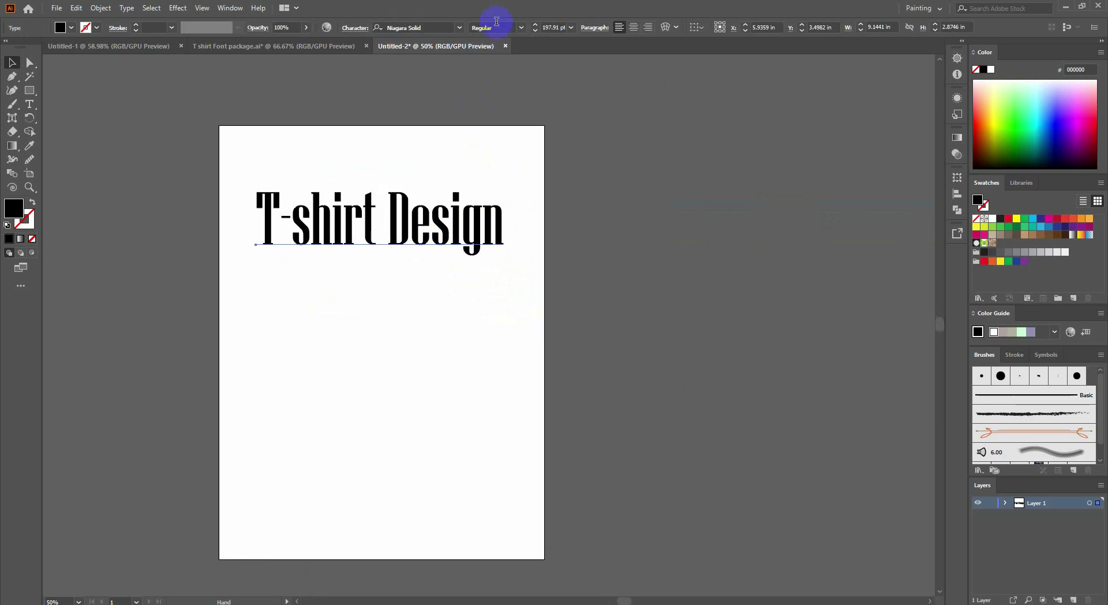
Step: Browse the font list, keeping Niagara Solid on the heading
left_click(459, 28)
scroll(557, 260, "down", 4)
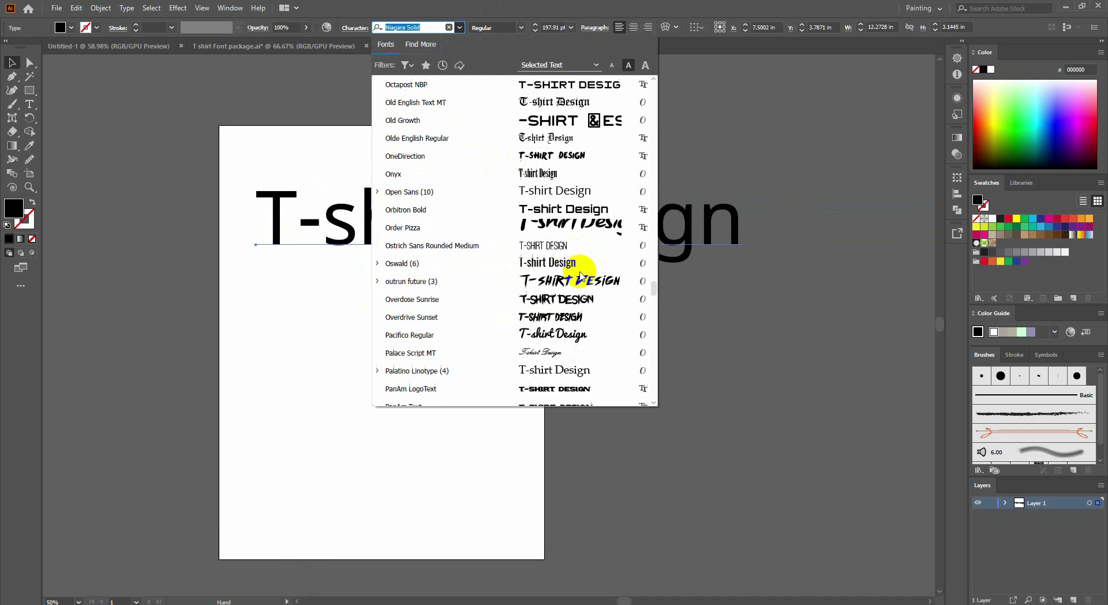
scroll(565, 277, "down", 4)
scroll(593, 299, "down", 4)
left_click(834, 277)
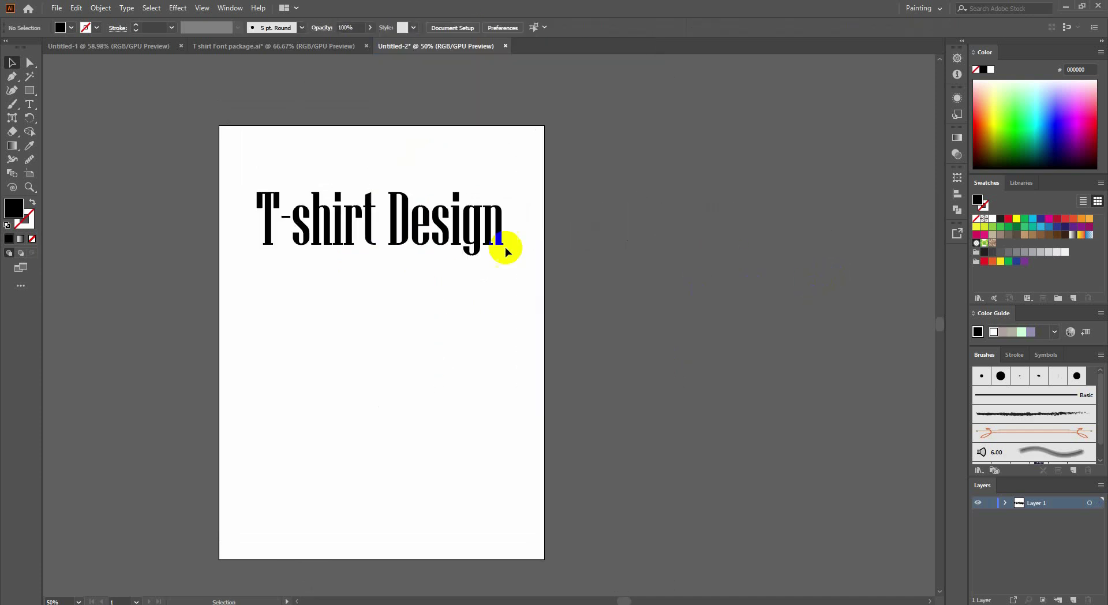
left_click_drag(340, 149, 345, 165)
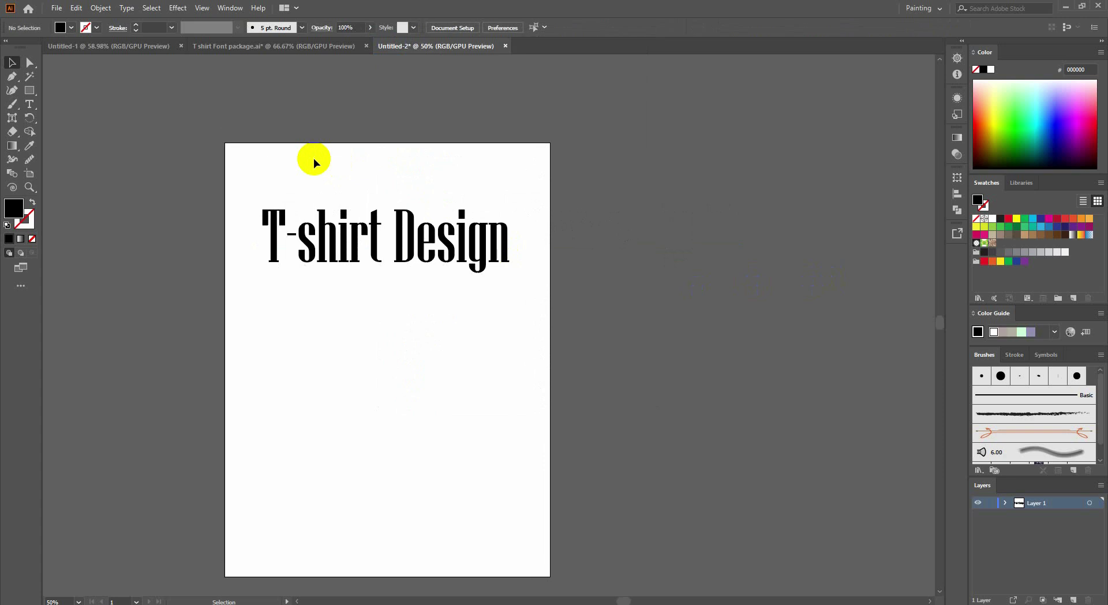
Step: Bring all the font samples from the Font package sheet beside the T-shirt page
left_click(297, 46)
scroll(408, 184, "down", 1)
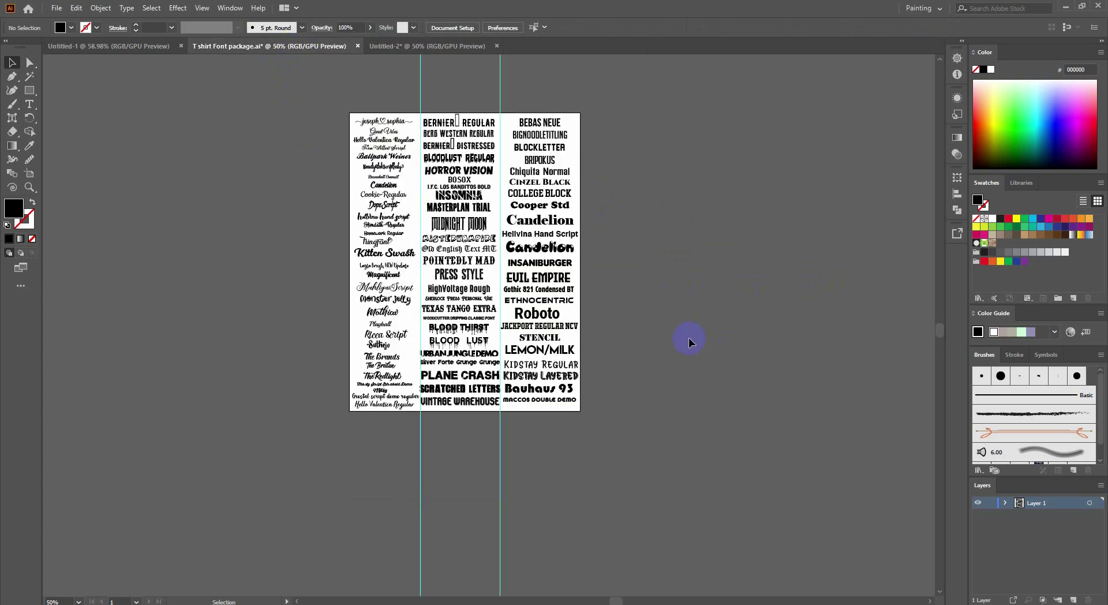
left_click_drag(321, 99, 601, 488)
mouse_move(528, 211)
left_mouse_down()
mouse_move(396, 43)
mouse_move(703, 311)
mouse_move(304, 276)
mouse_move(309, 291)
left_mouse_up()
scroll(703, 311, "down", 1)
left_click(364, 188)
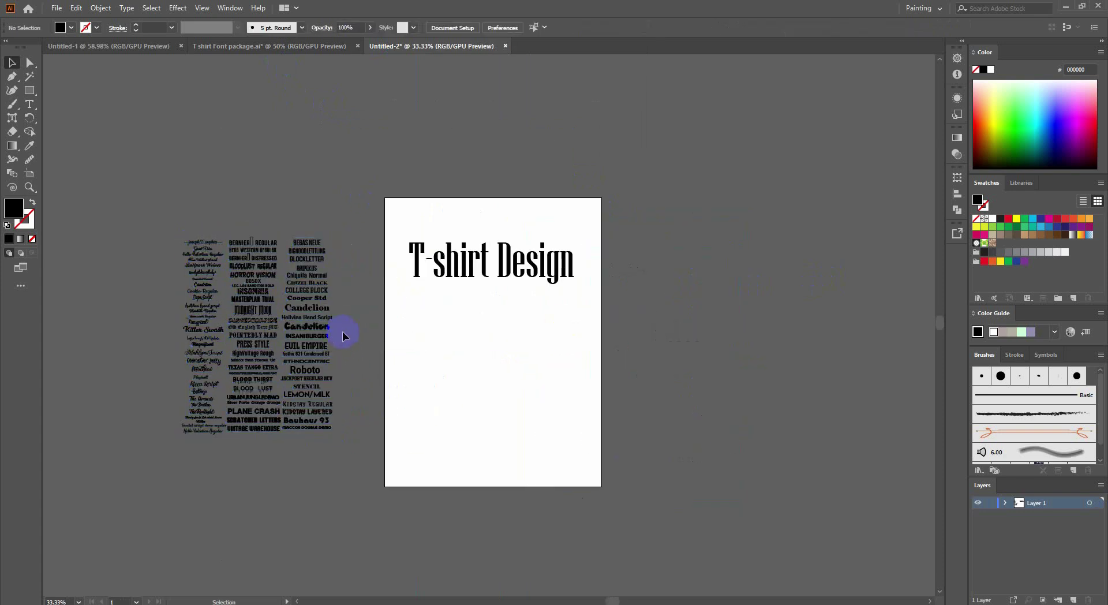
Step: Zoom and pan to view the font samples closely beside the T-shirt heading
scroll(344, 334, "up", 1)
left_click_drag(413, 296, 497, 253)
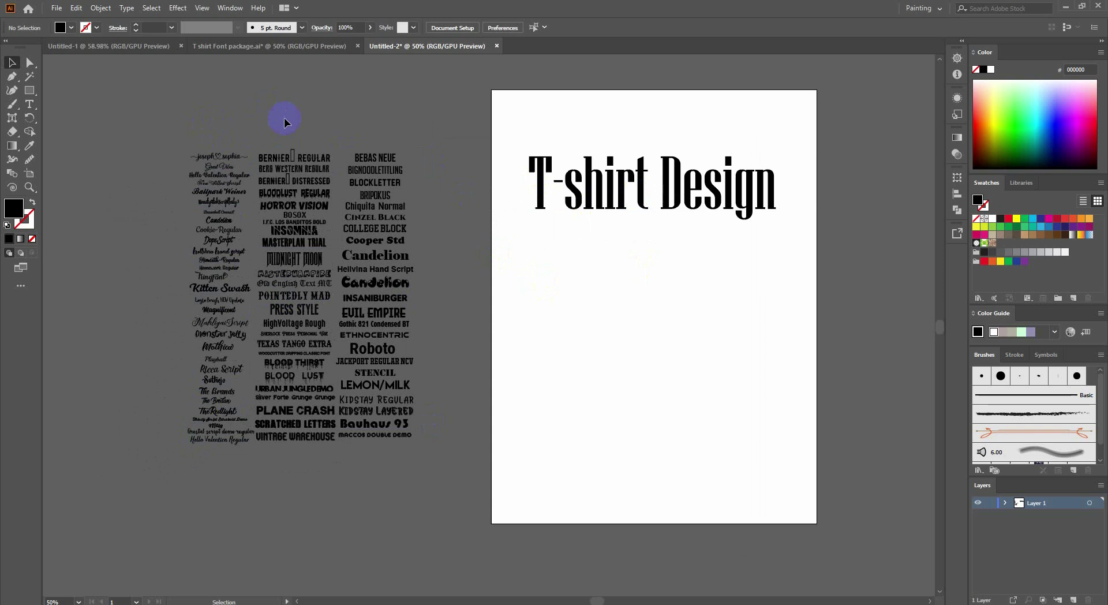
scroll(404, 372, "down", 2)
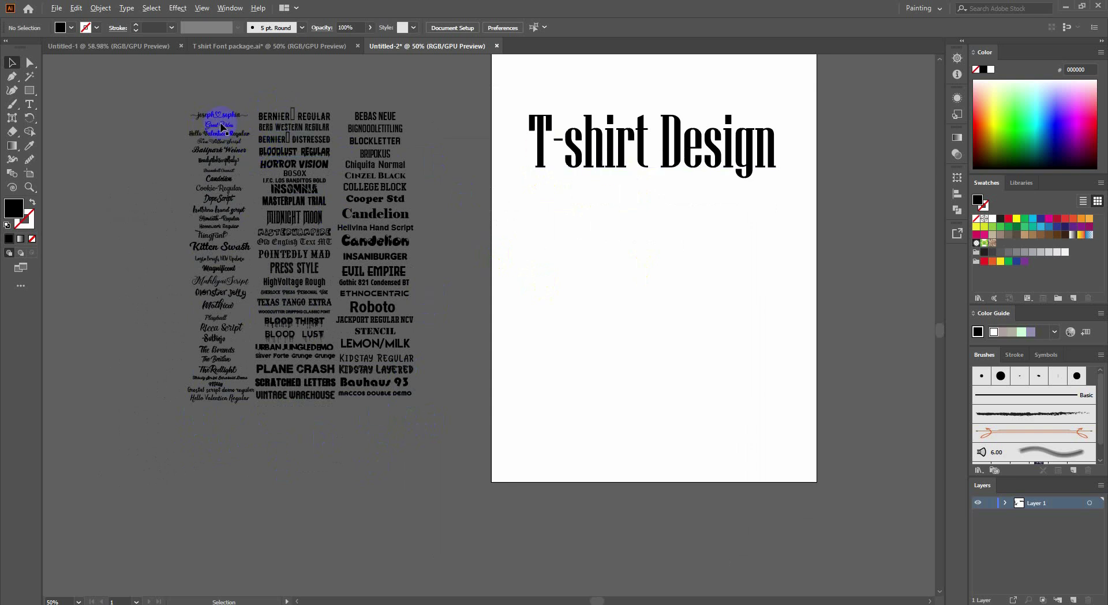
scroll(221, 127, "up", 1)
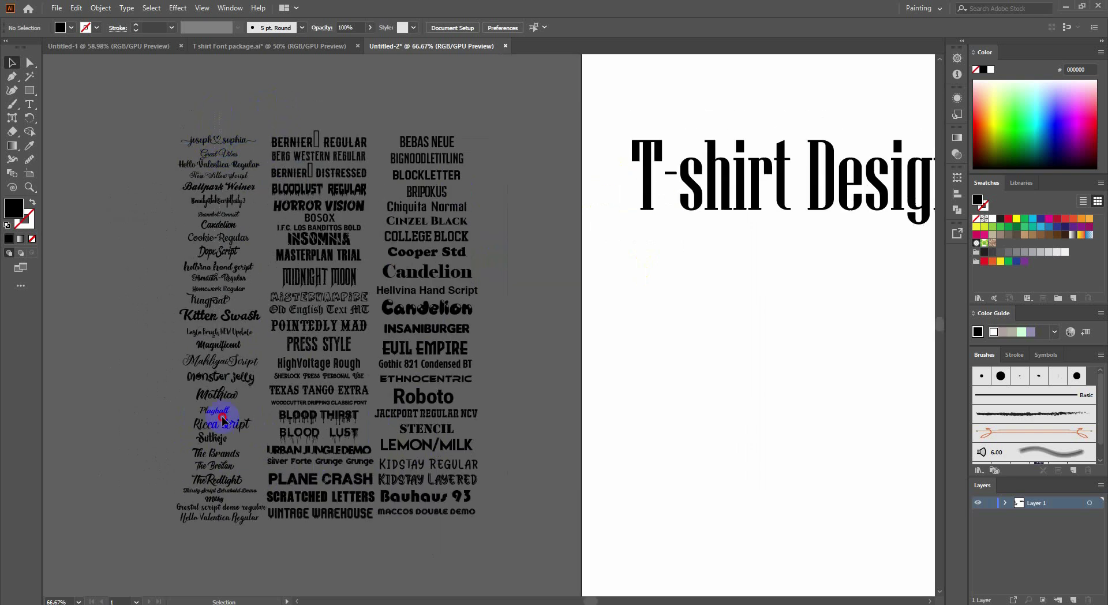
left_click(223, 420)
left_click(257, 111)
scroll(214, 79, "down", 1)
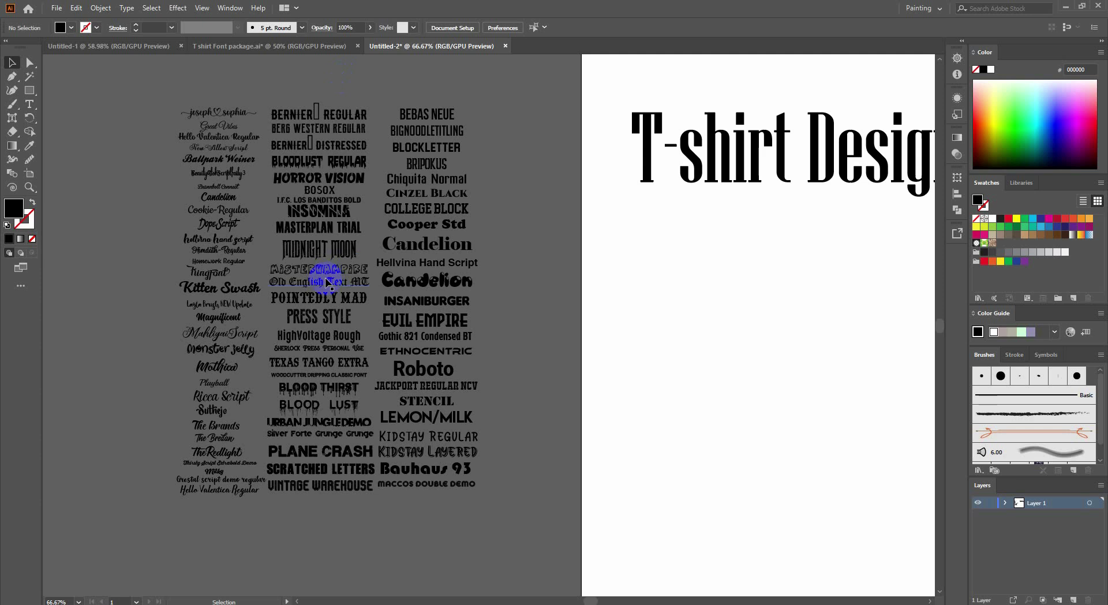
scroll(289, 289, "down", 1)
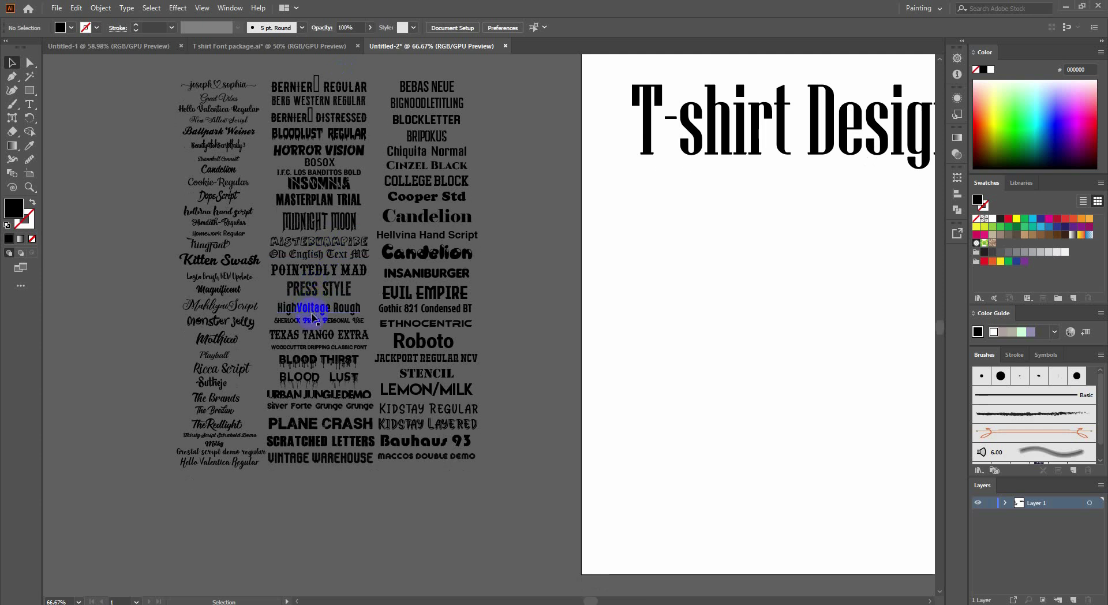
scroll(314, 312, "down", 3)
scroll(318, 341, "up", 2)
scroll(314, 414, "up", 1, "alt")
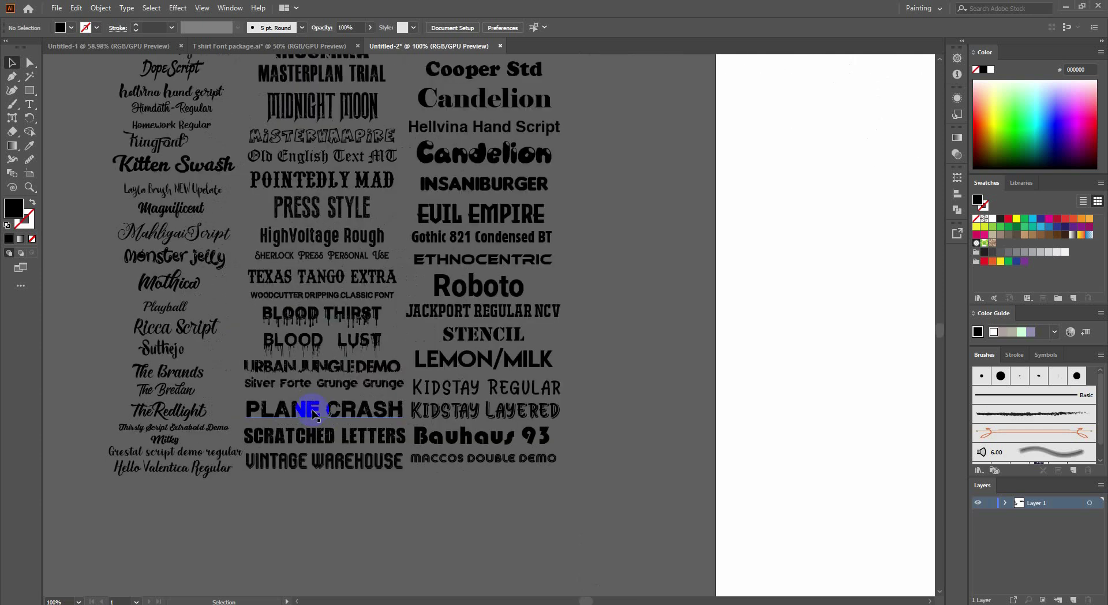
scroll(315, 418, "up", 2)
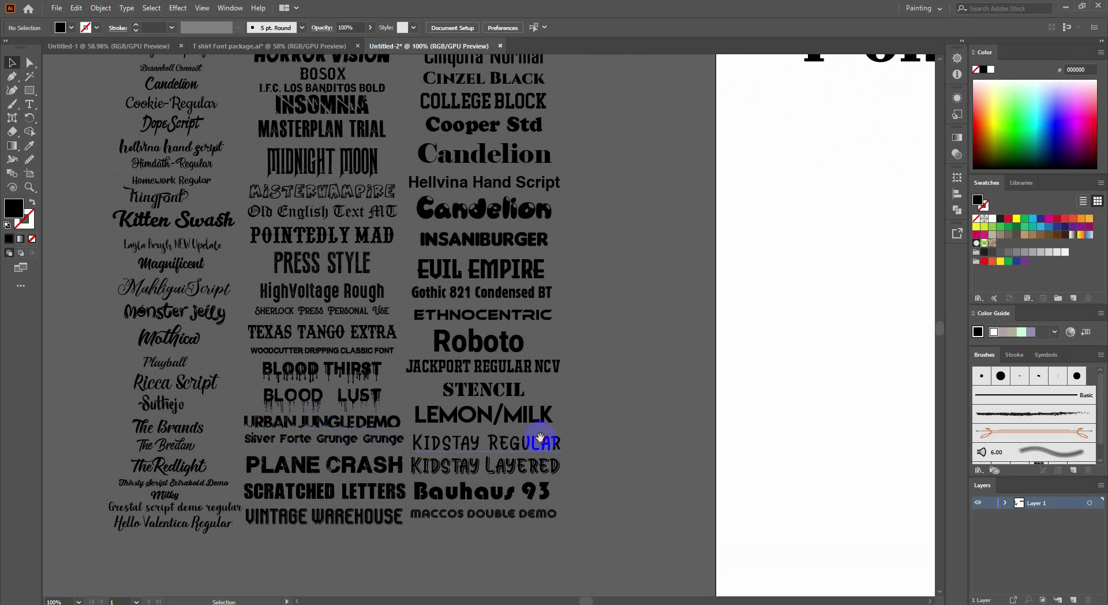
left_click_drag(383, 426, 284, 419)
Step: Apply the Urban Jungle DEMO font to the heading with the Eyedropper and enlarge it
scroll(284, 419, "down", 2, "alt")
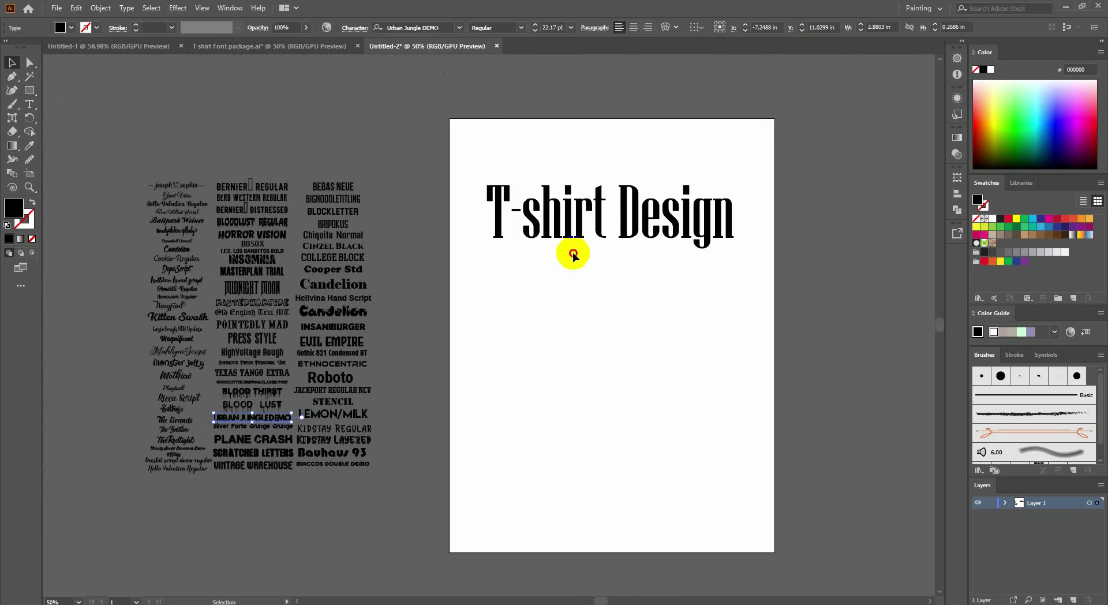
left_click(573, 235)
left_click(29, 145)
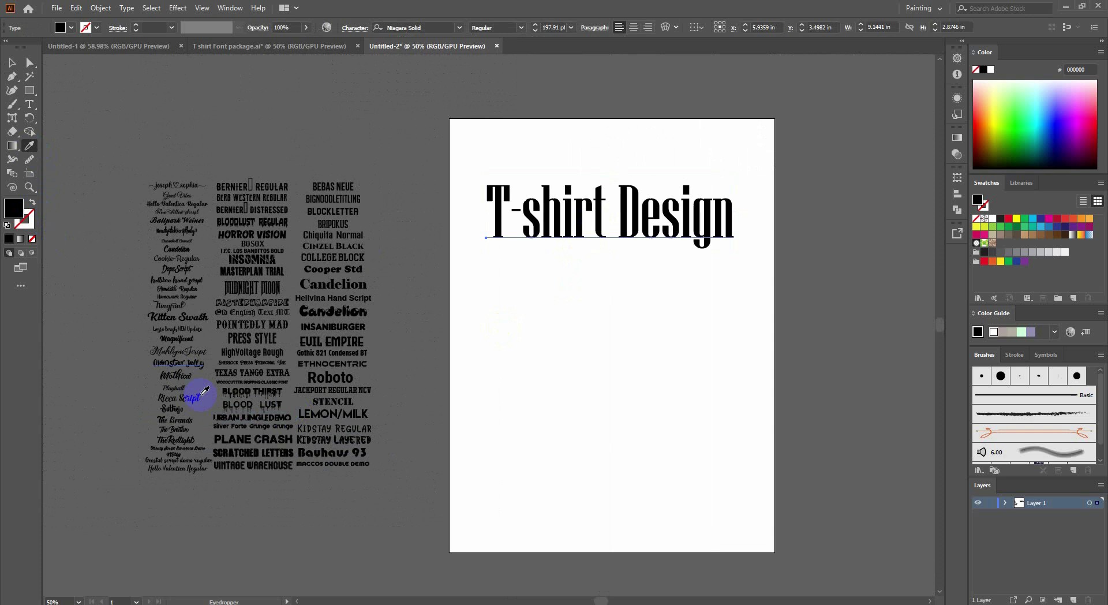
left_click(254, 412)
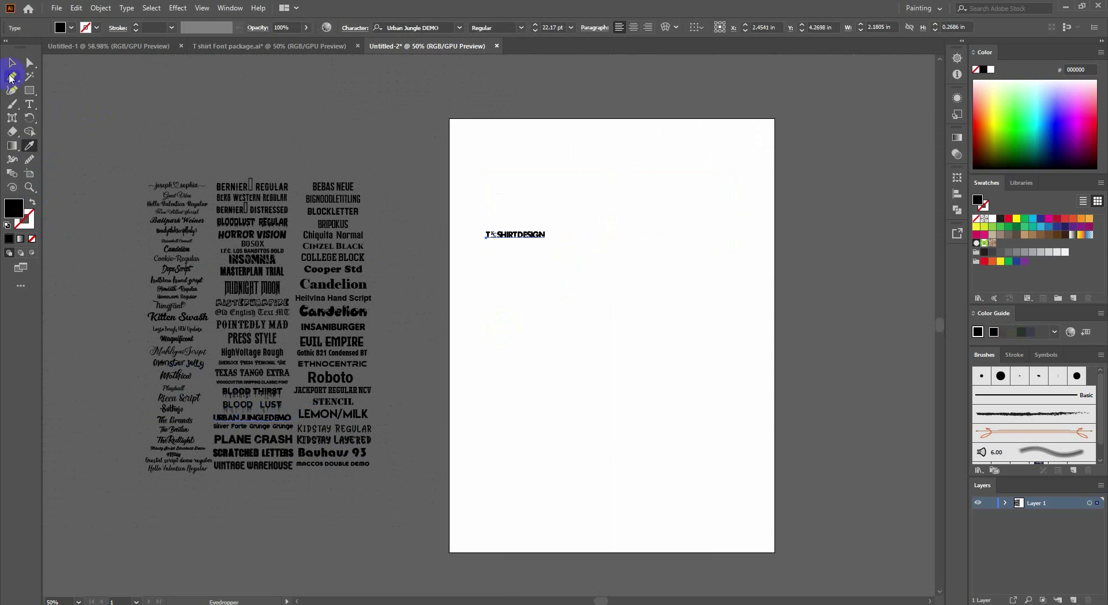
left_click(12, 62)
left_click_drag(546, 238, 763, 253)
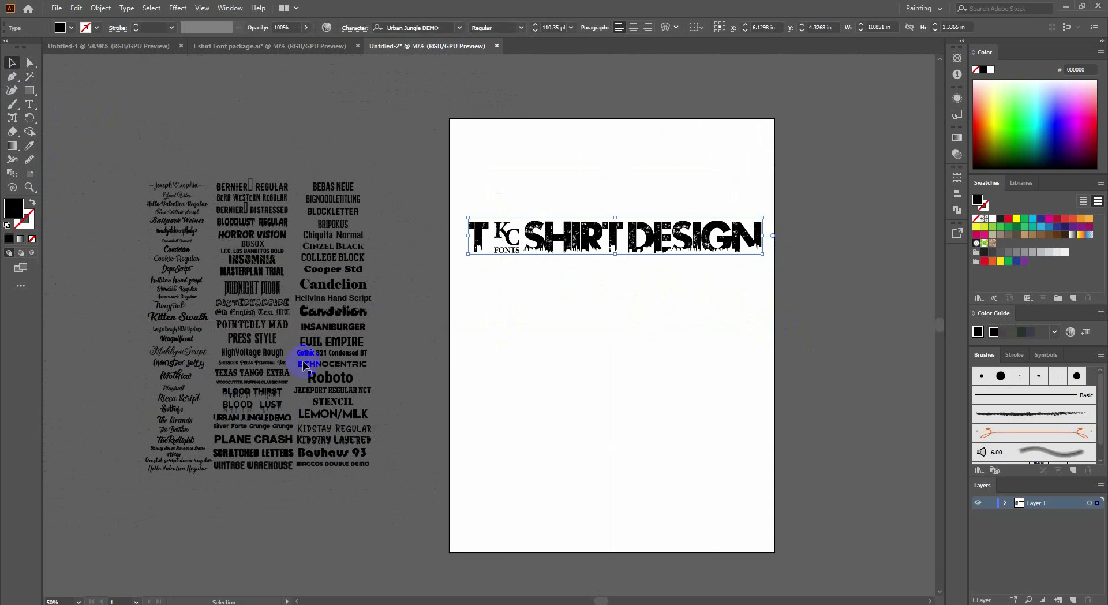
Step: Eyedrop the INSOMNIA, then HORROR VISION font onto the heading and scale it to about 79 pt
left_click(31, 146)
left_click(267, 261)
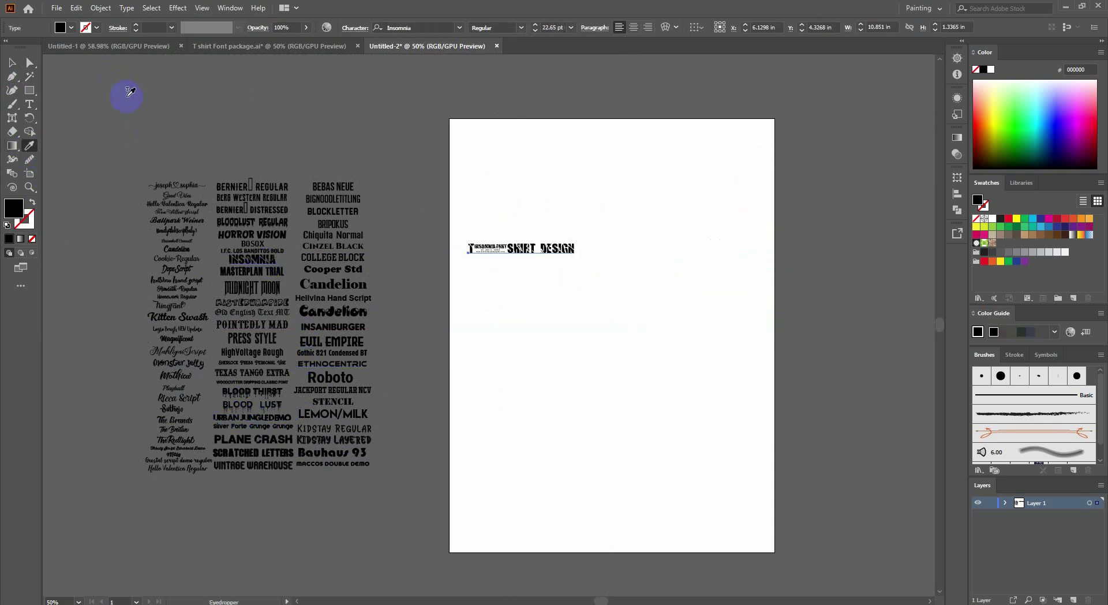
left_click(263, 233)
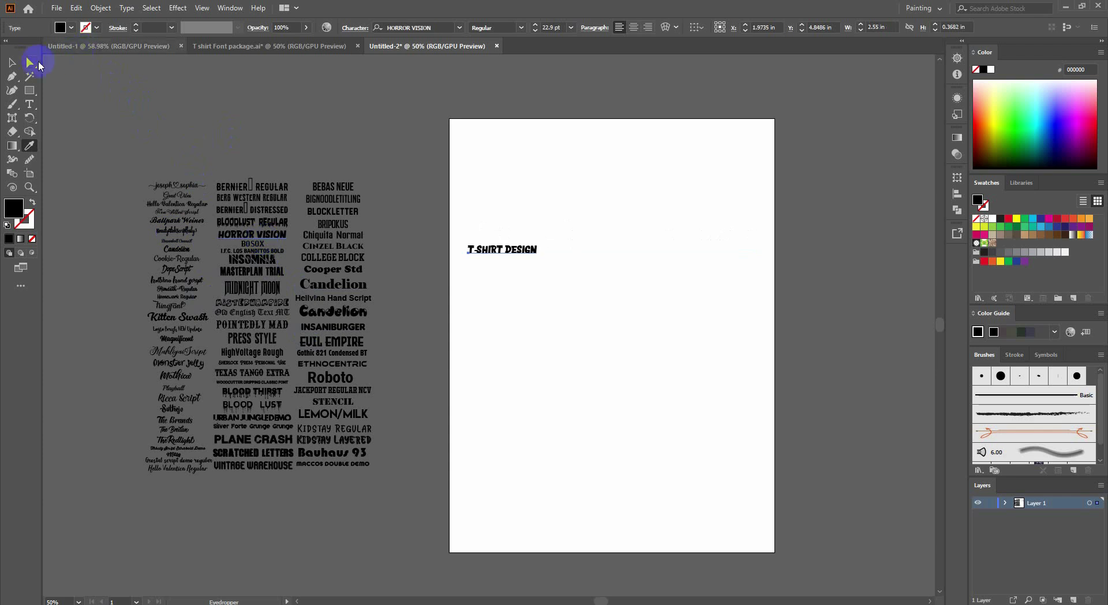
left_click(12, 62)
left_click_drag(540, 255, 701, 346)
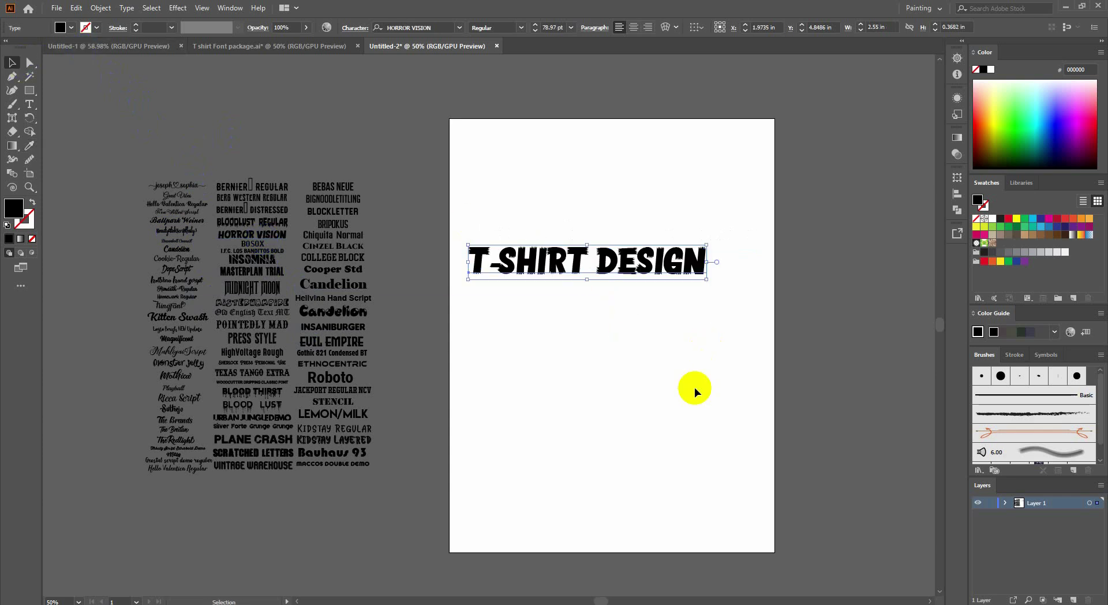
left_click(694, 387)
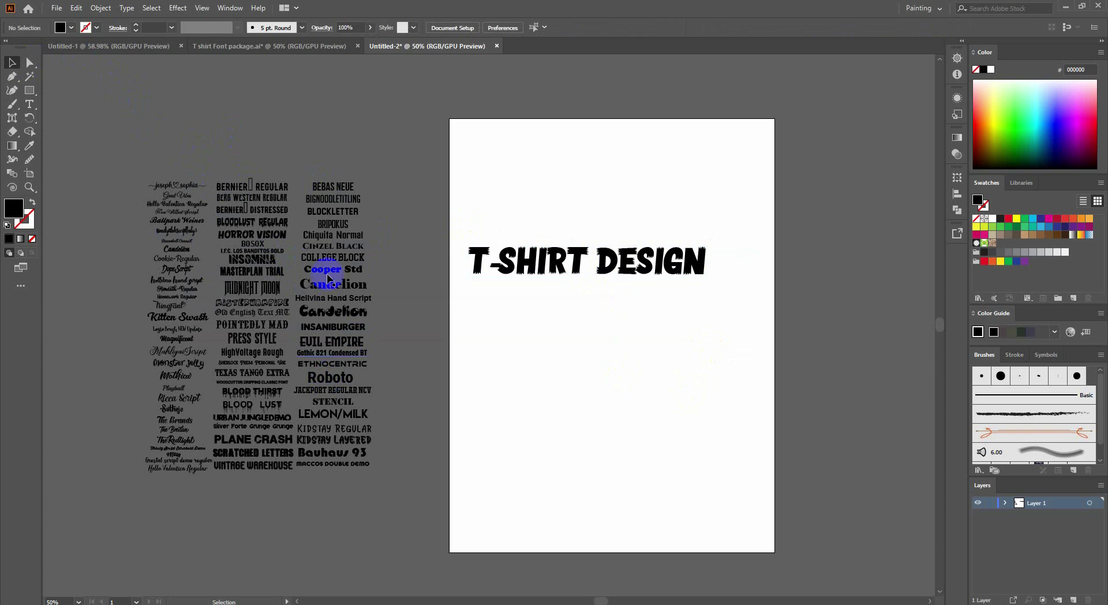
Step: Select the HORROR VISION heading and frame it with the samples in view
left_click(556, 279)
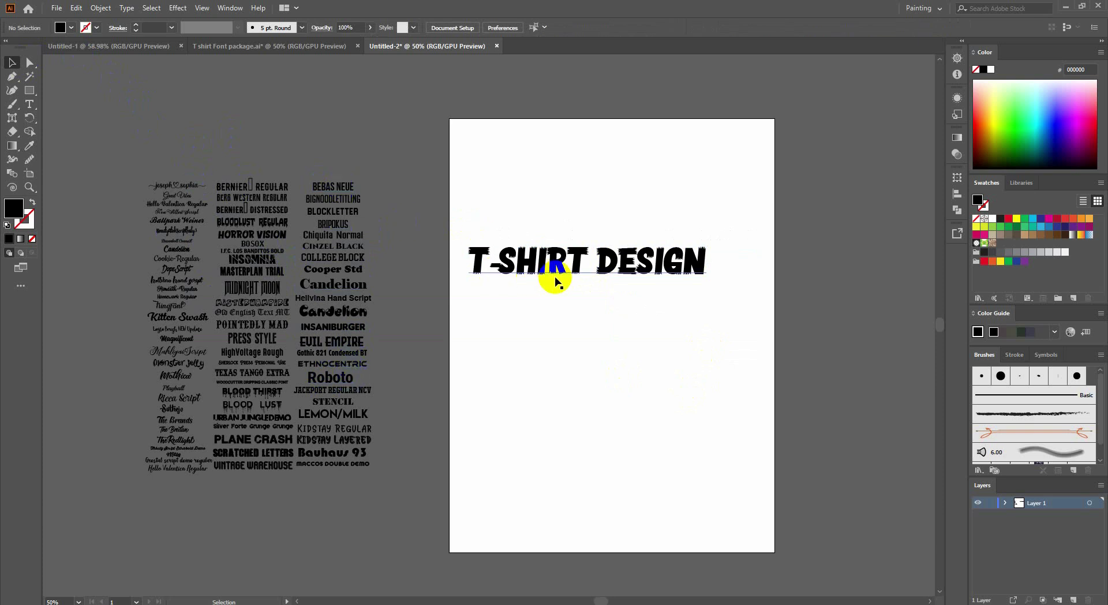
scroll(314, 241, "up", 1)
left_click_drag(390, 270, 425, 206)
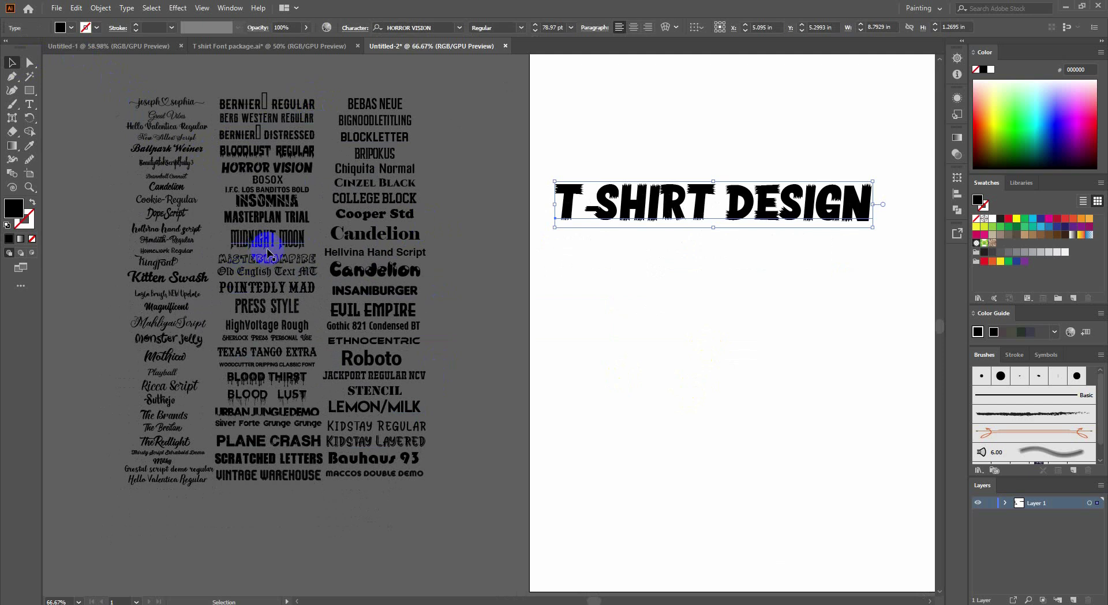
scroll(282, 91, "up", 1)
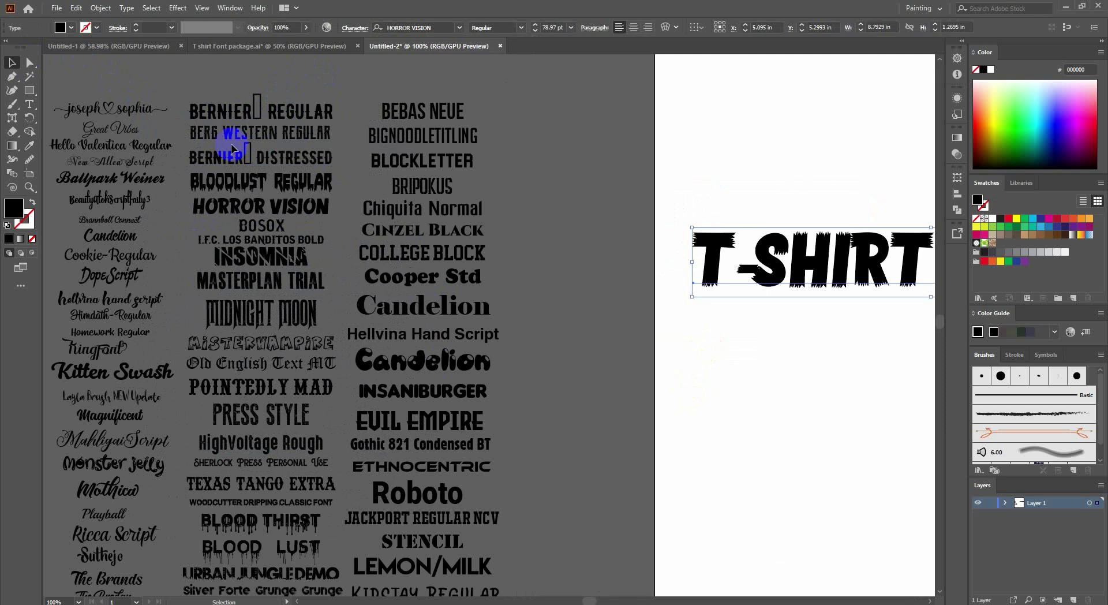
scroll(295, 374, "down", 2)
scroll(283, 372, "down", 1)
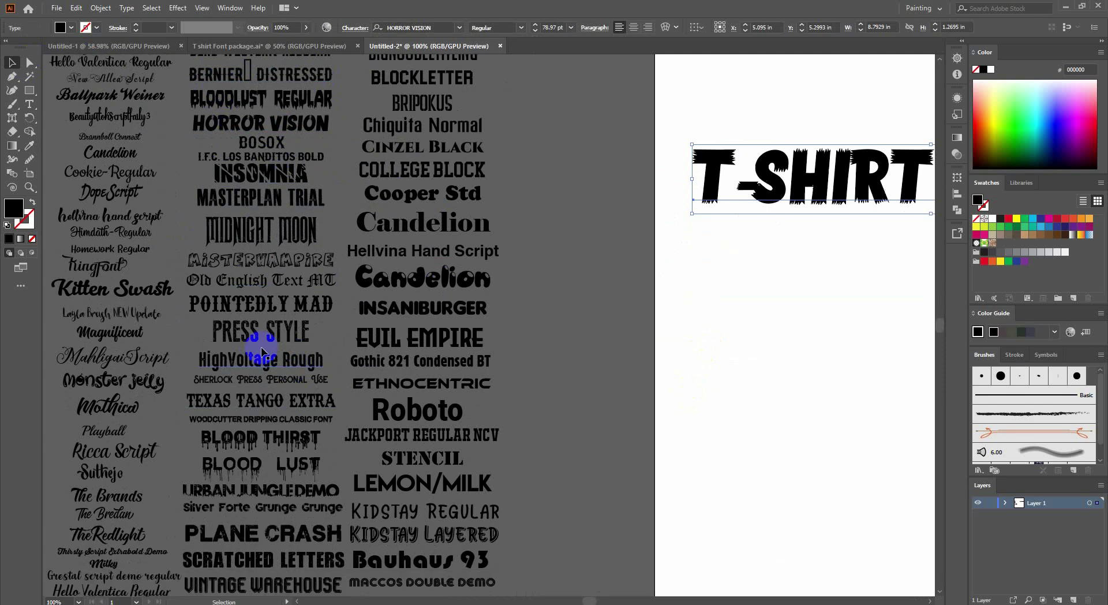
scroll(259, 358, "down", 1)
scroll(259, 350, "down", 2)
scroll(336, 419, "up", 1)
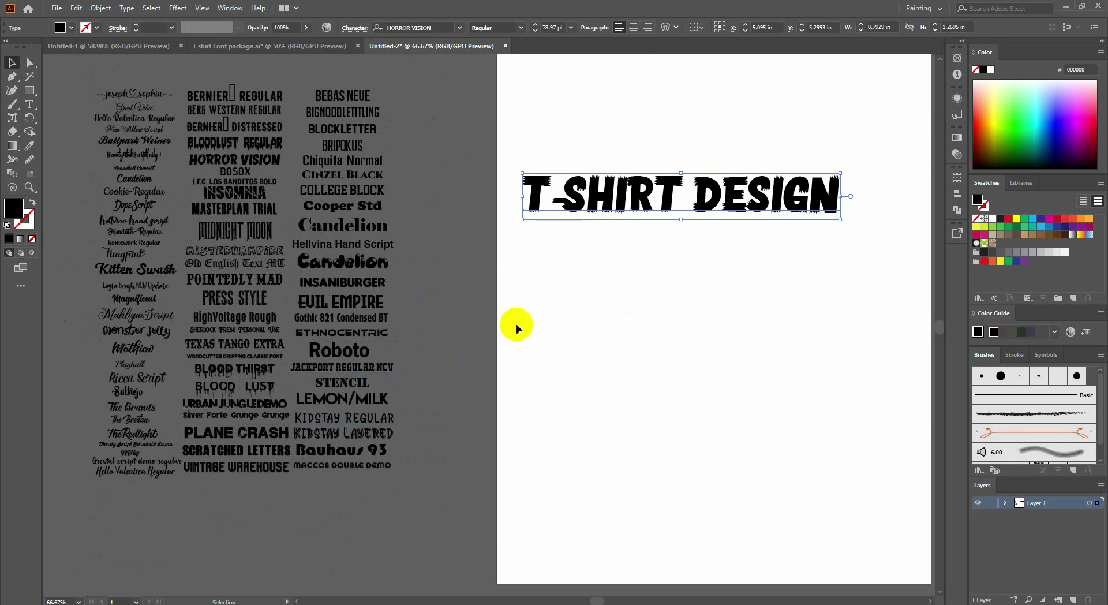
key("shift+Down")
key("shift+Down")
key("shift+Down")
key("shift+Down")
key("shift+Down")
key("shift+Down")
left_click(757, 398)
left_click_drag(688, 320, 651, 398)
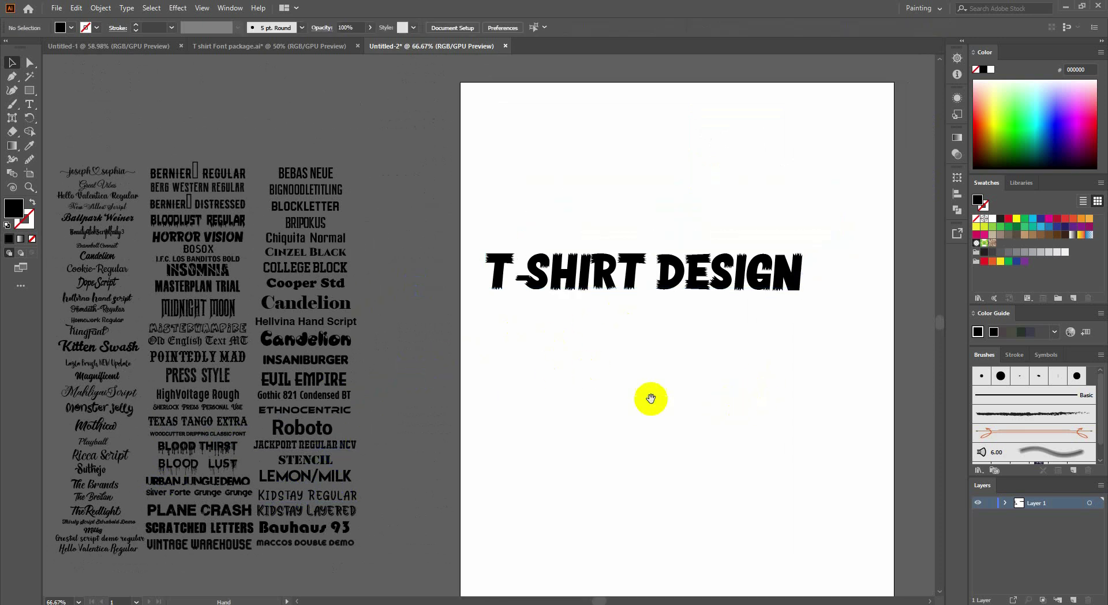
left_click_drag(533, 367, 602, 328)
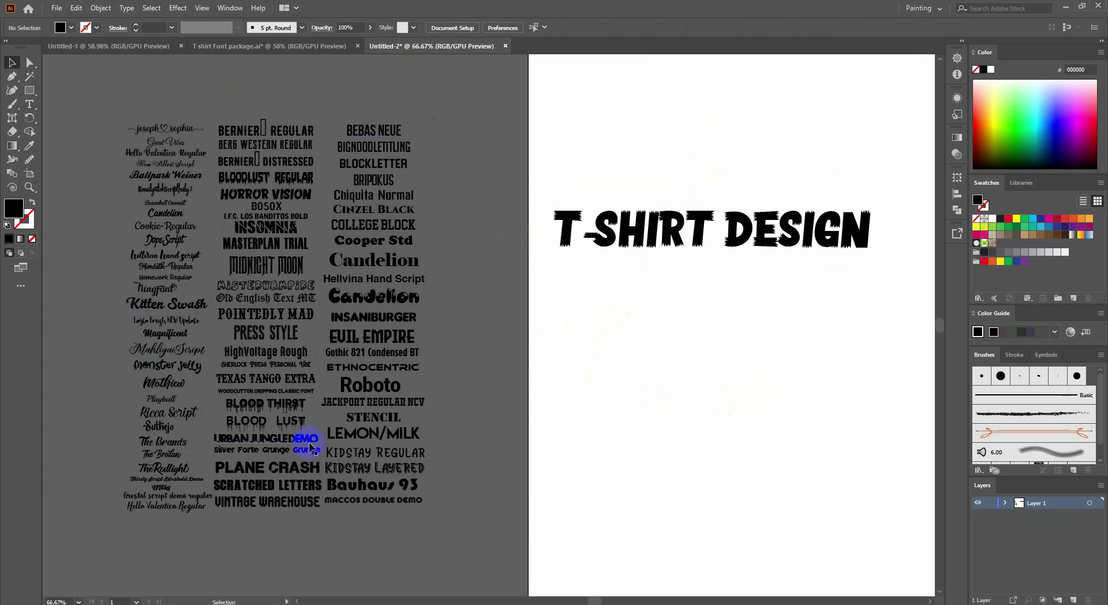
left_click(358, 133)
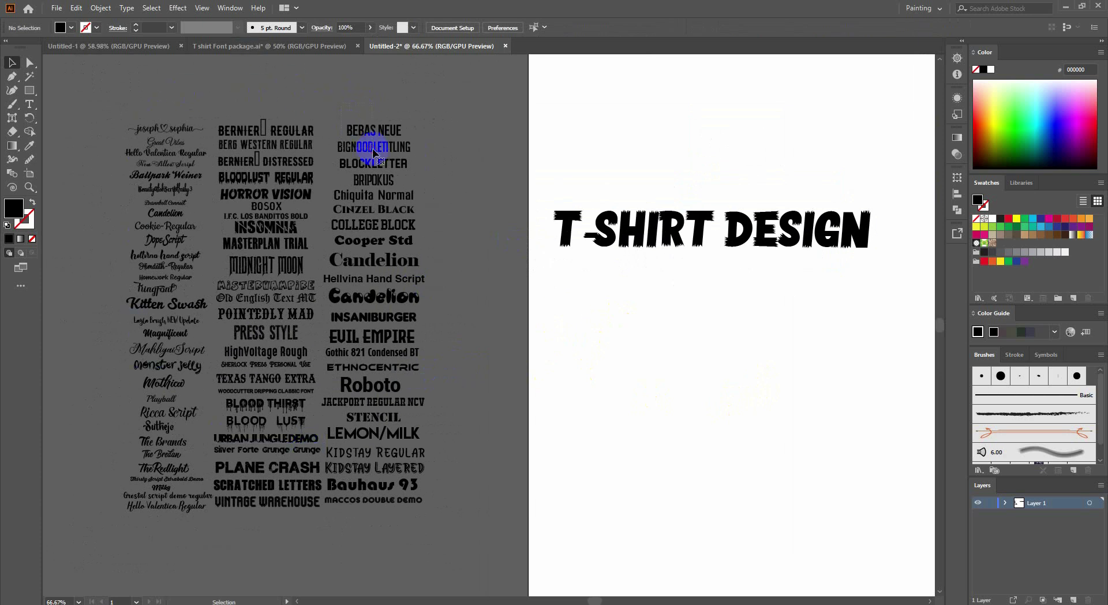
left_click(275, 189)
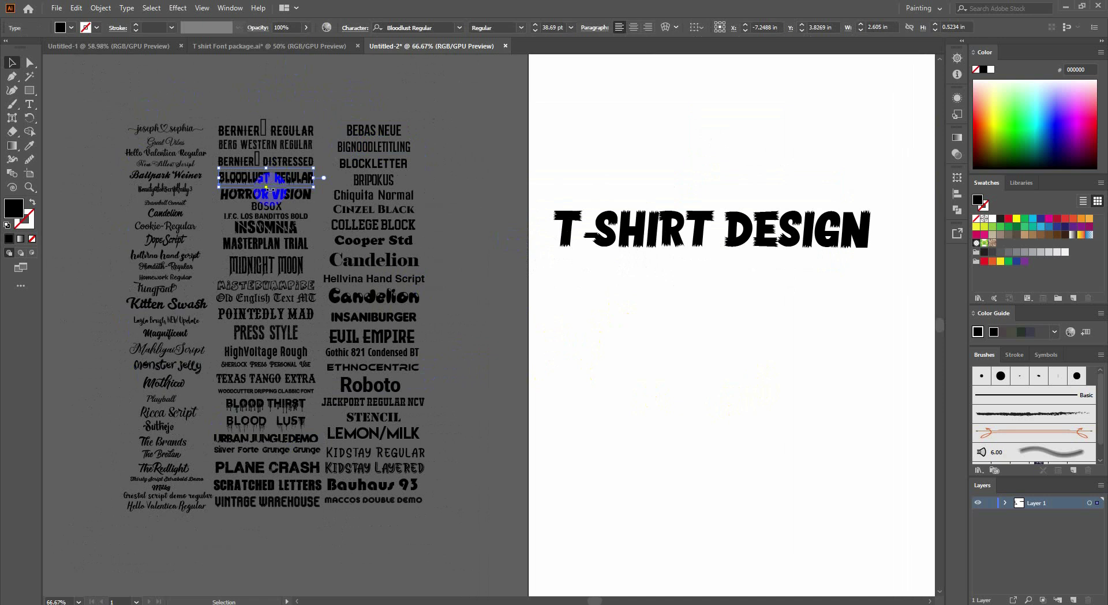
left_click(594, 351)
scroll(193, 291, "down", 2)
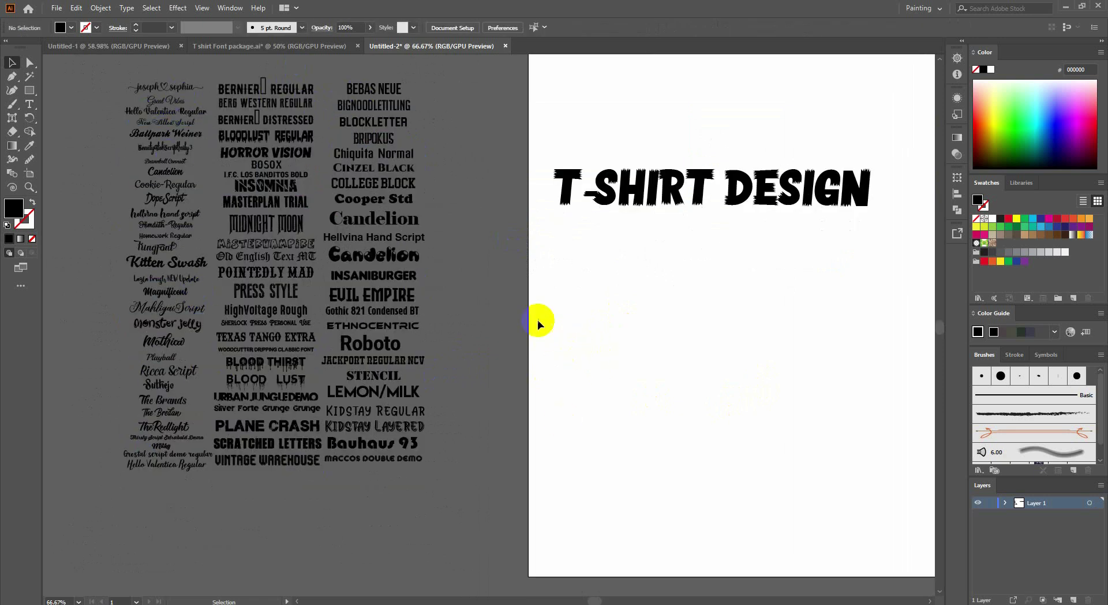
scroll(538, 319, "up", 2)
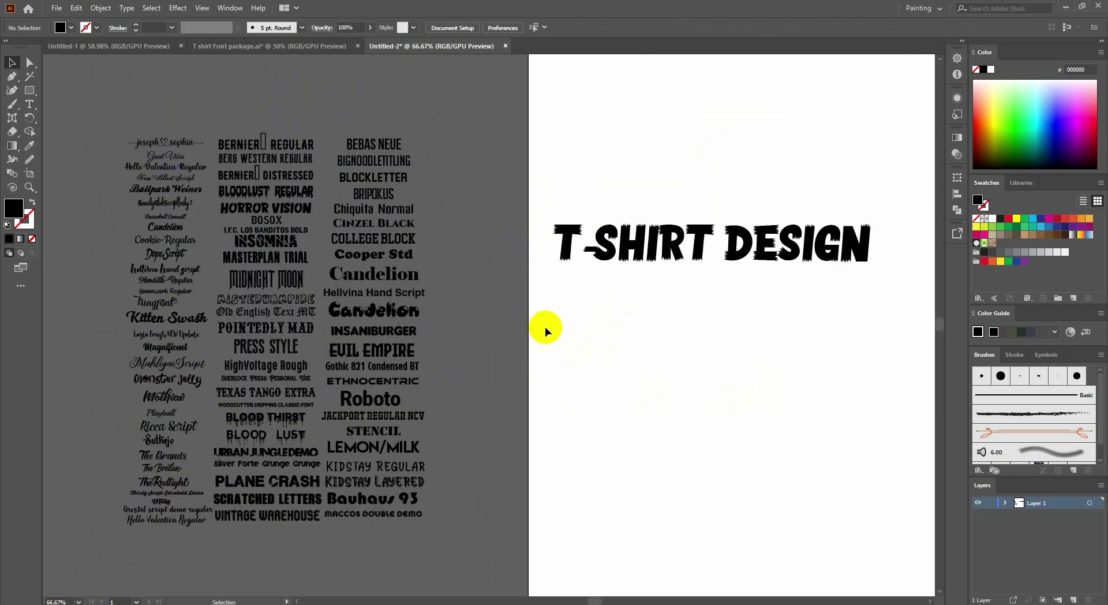
left_click(179, 141)
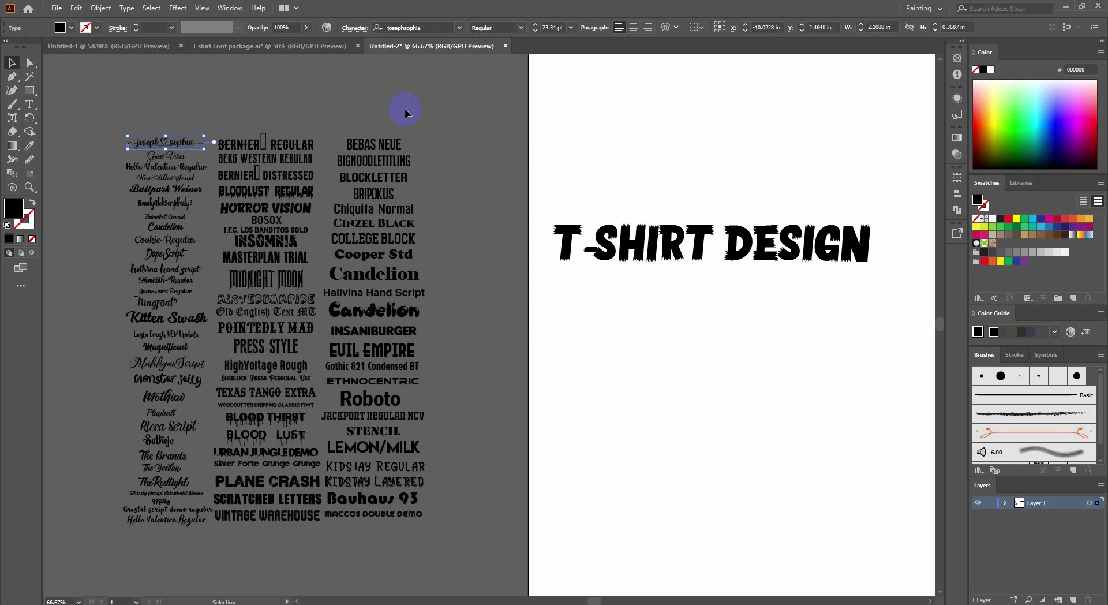
left_click(522, 475)
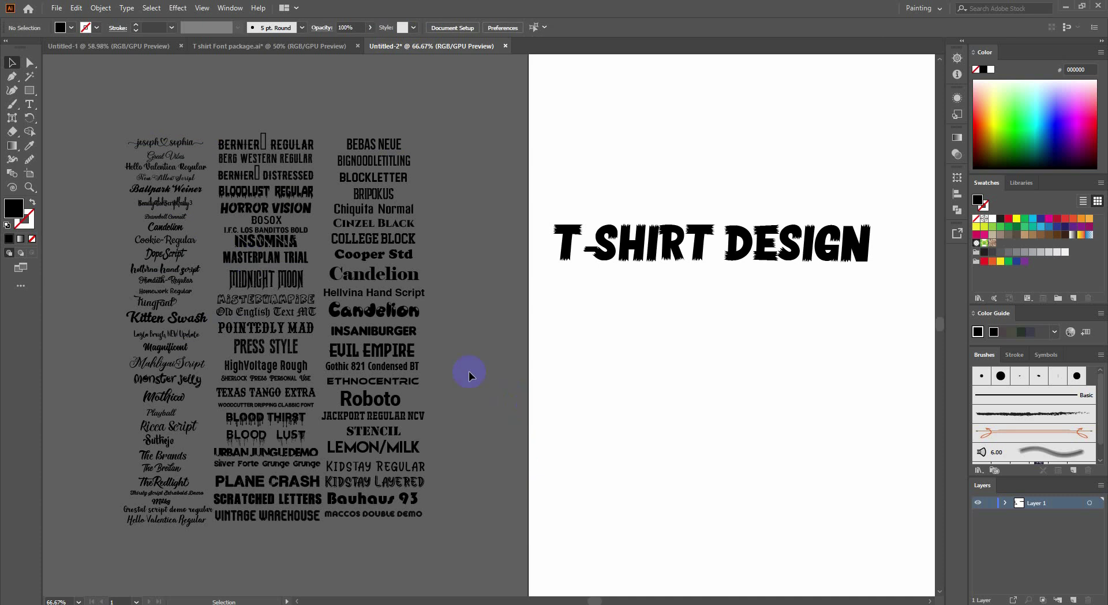
scroll(211, 200, "up", 2)
Step: Show the T shirt Font package document at 66.67% with all three typeface columns and nothing selected
scroll(488, 277, "down", 1)
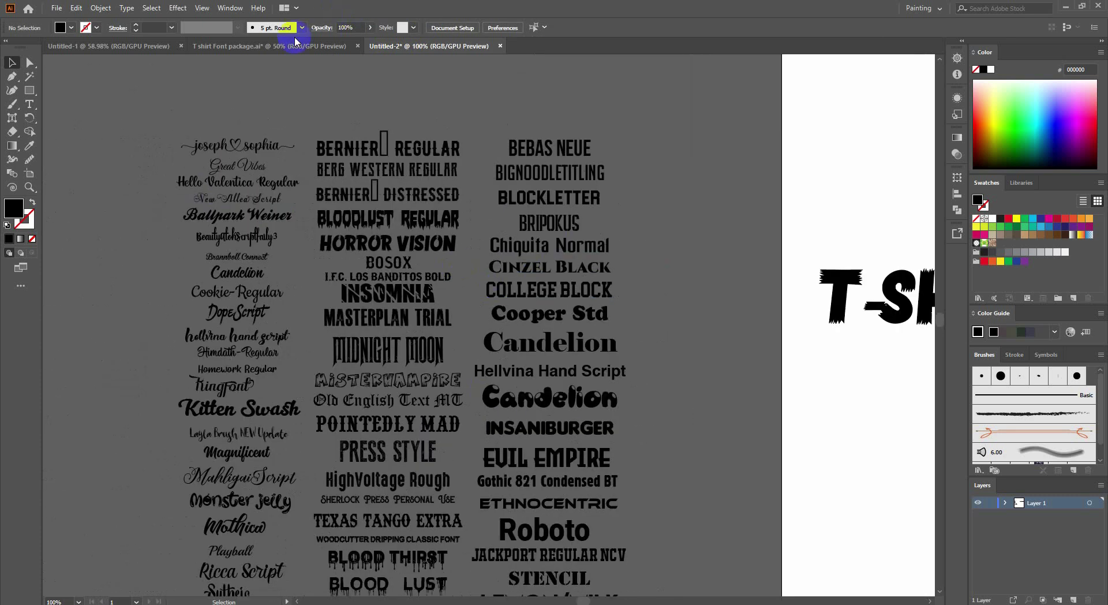
left_click(269, 46)
left_click(372, 155)
left_click(672, 200)
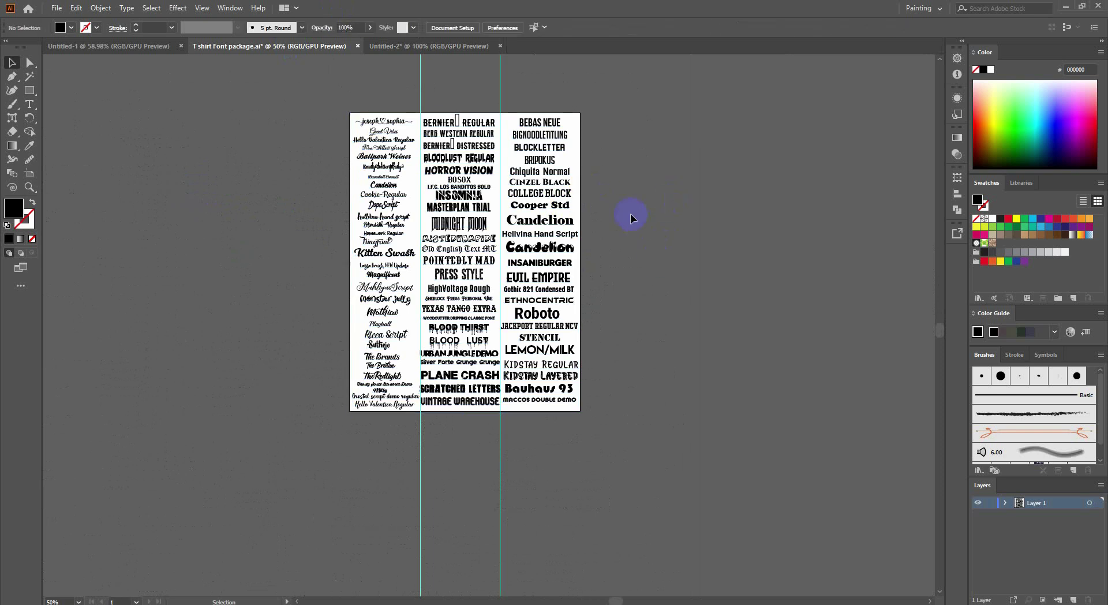
scroll(569, 135, "up", 2)
scroll(595, 186, "down", 2)
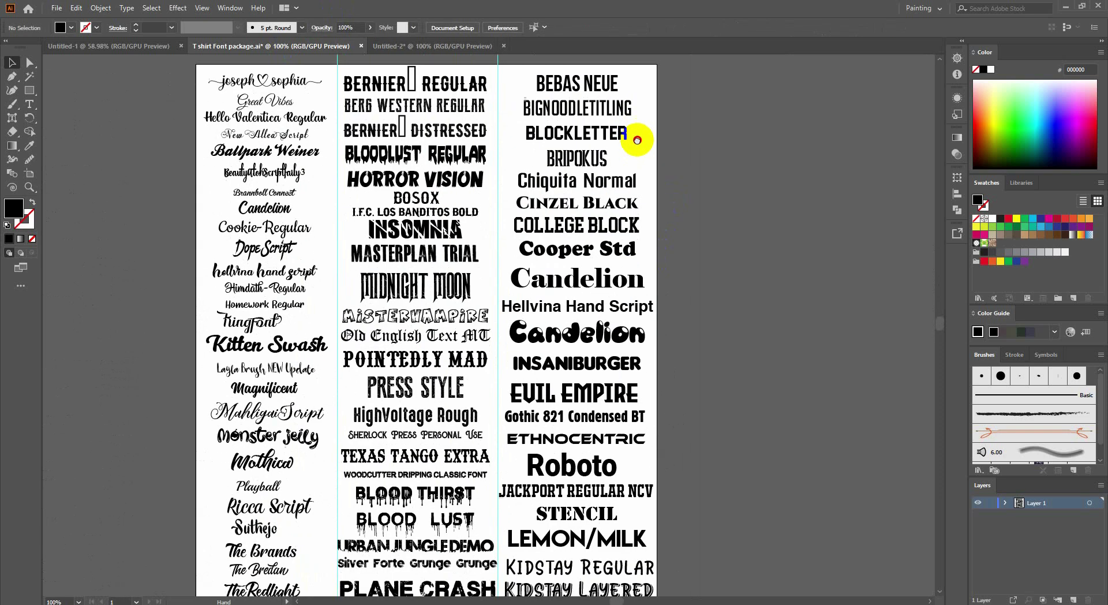
scroll(578, 185, "down", 1)
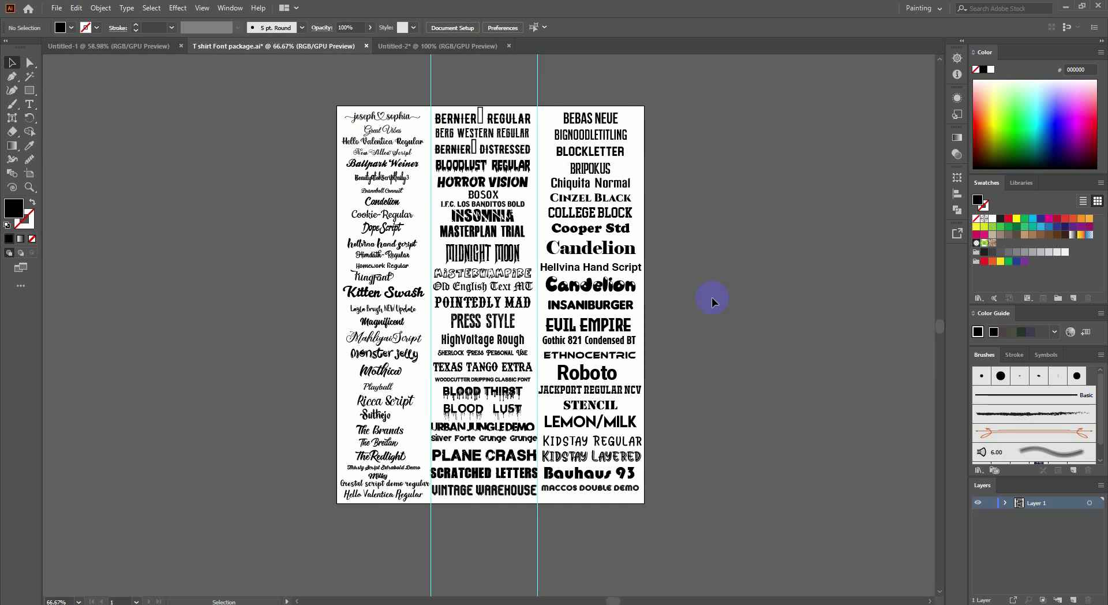
left_click(582, 243)
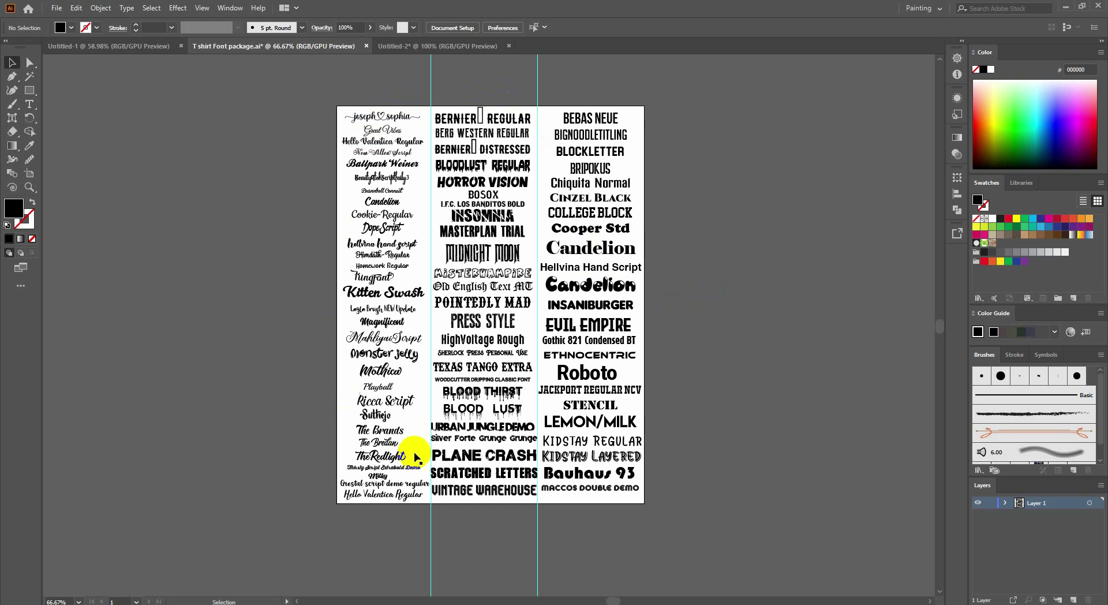
left_click(384, 397)
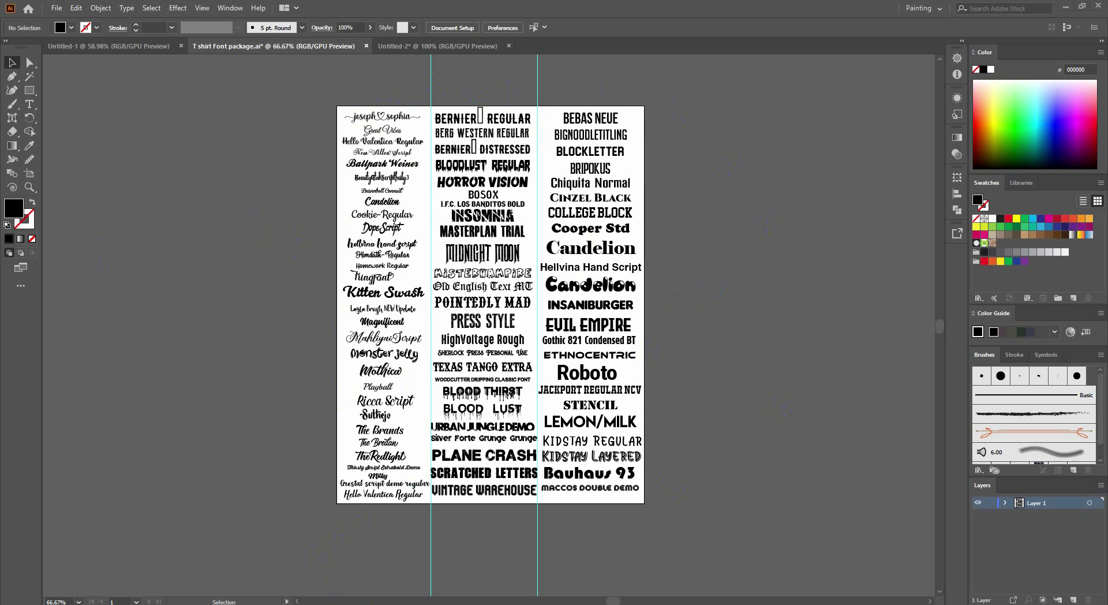
Step: Maximize the Font package folder and select the T shirt Font package file
left_click(557, 99)
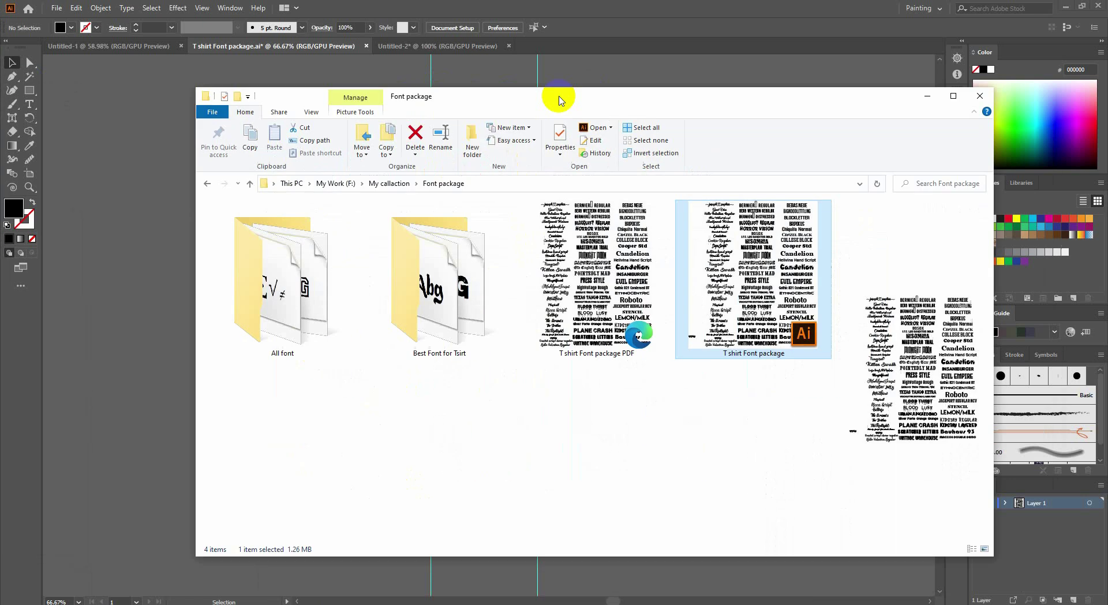
left_click(848, 88)
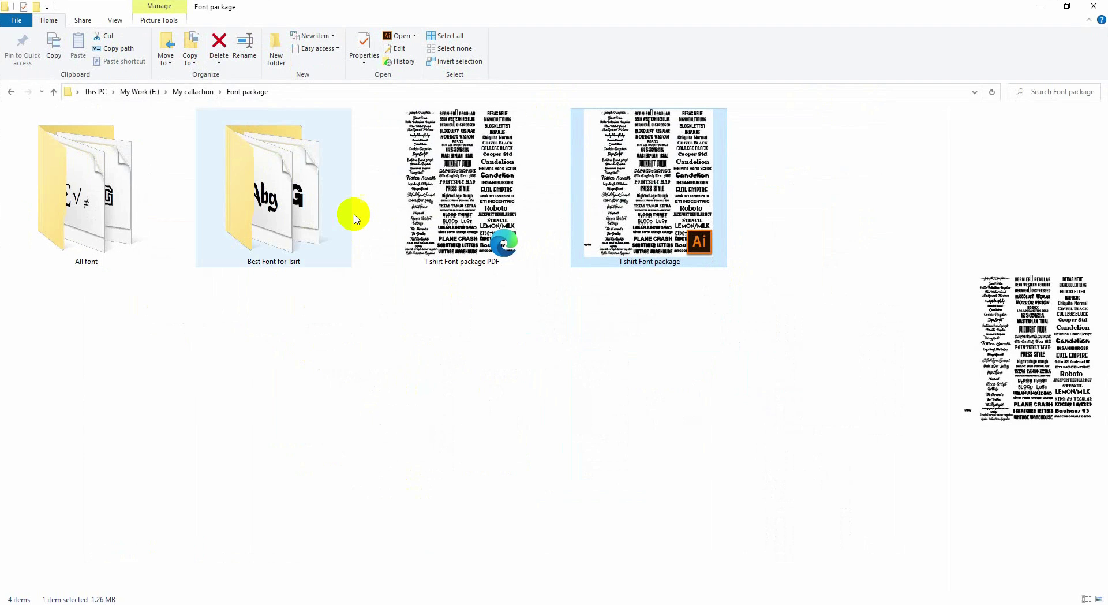
left_click(458, 190)
left_click(635, 215)
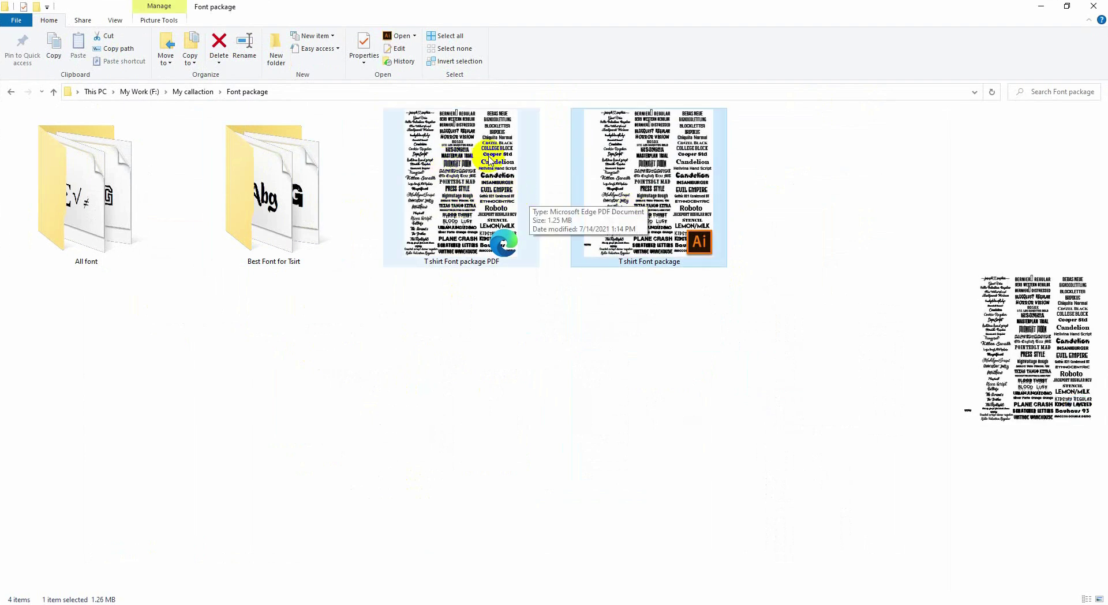
Step: Open T shirt Font package in maximized Illustrator, then return to Explorer's All font folder
right_click(642, 186)
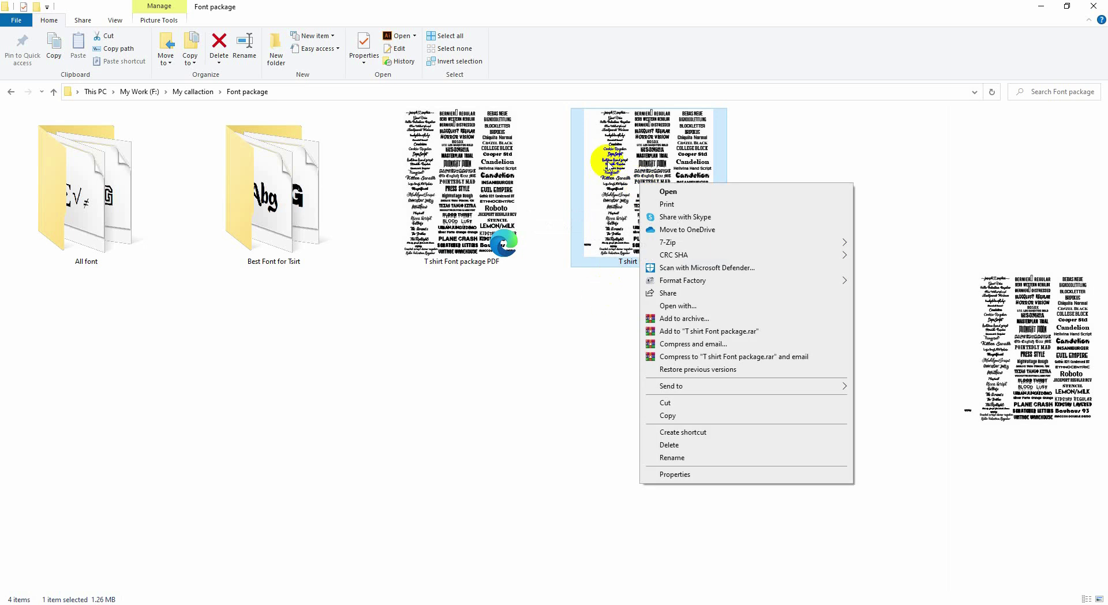
left_click(610, 162)
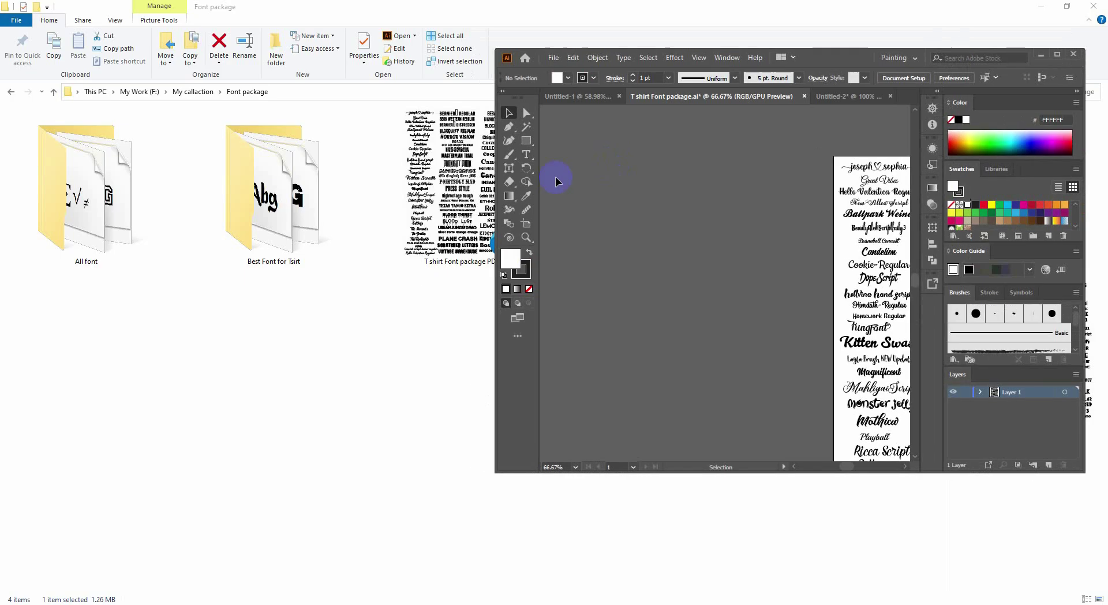
left_click(1049, 58)
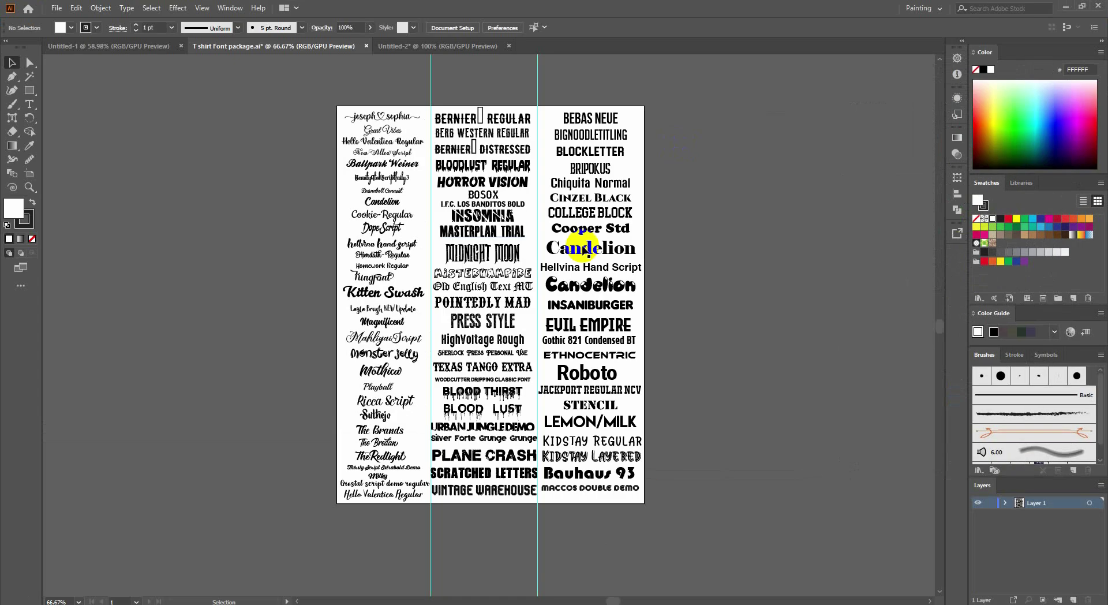
left_click(332, 574)
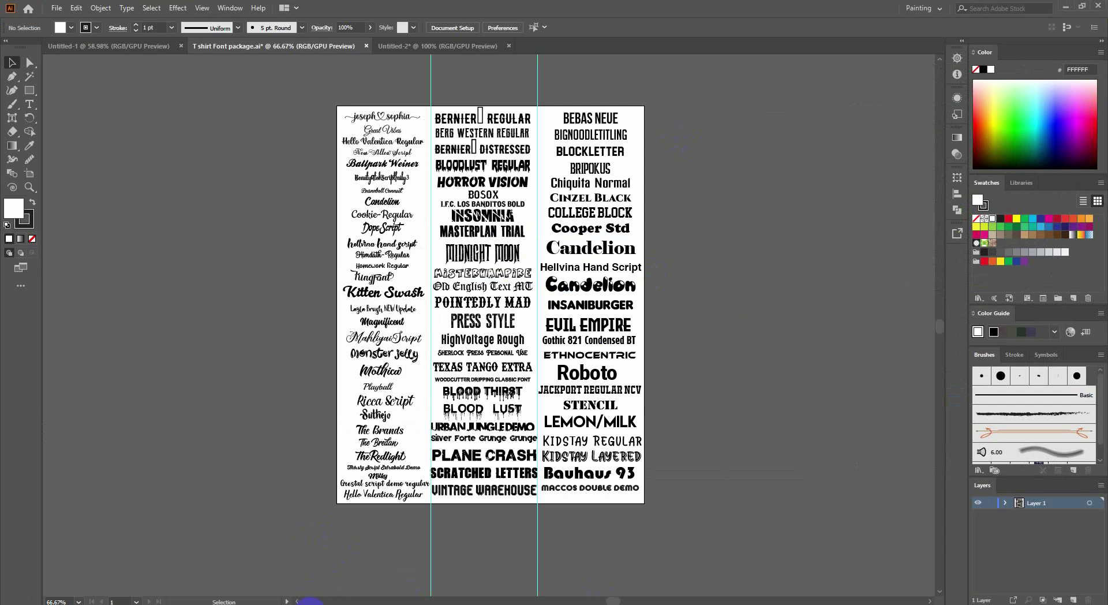
key("alt+Tab")
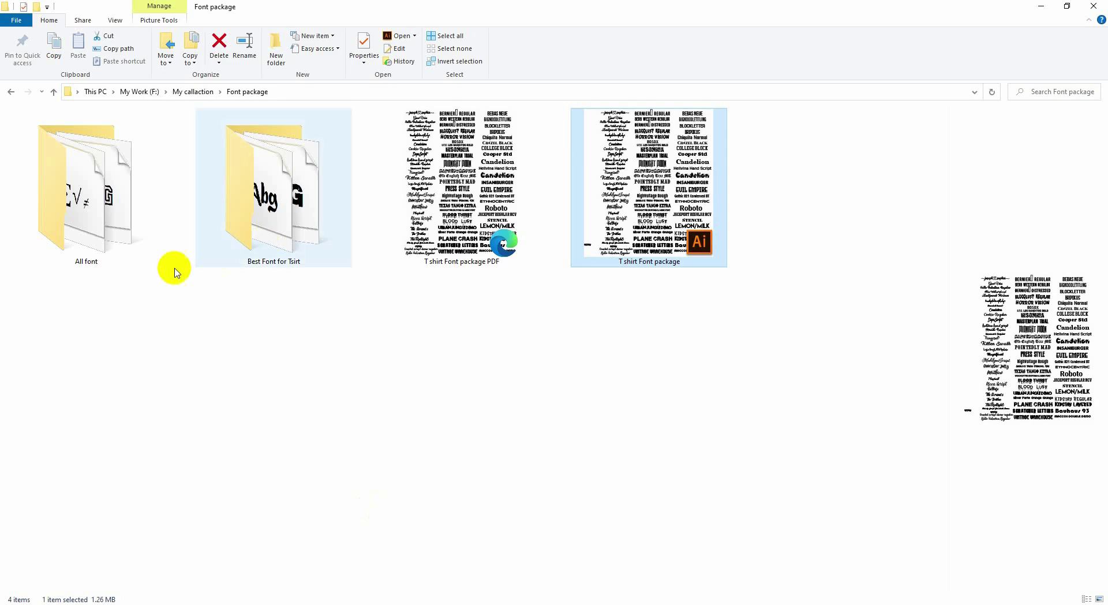
left_click(90, 224)
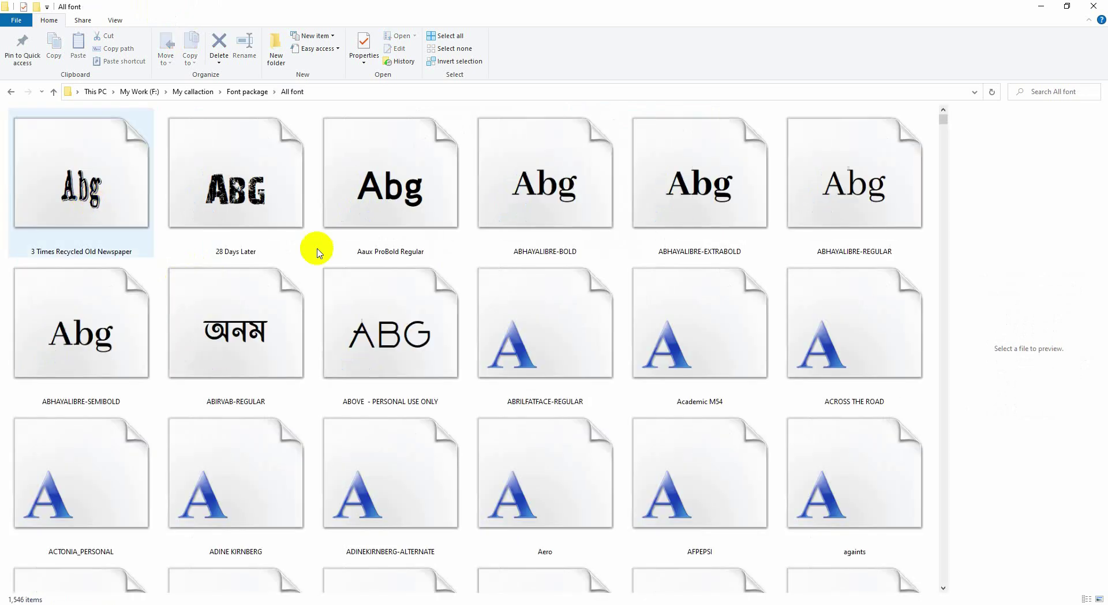
scroll(404, 254, "down", 10)
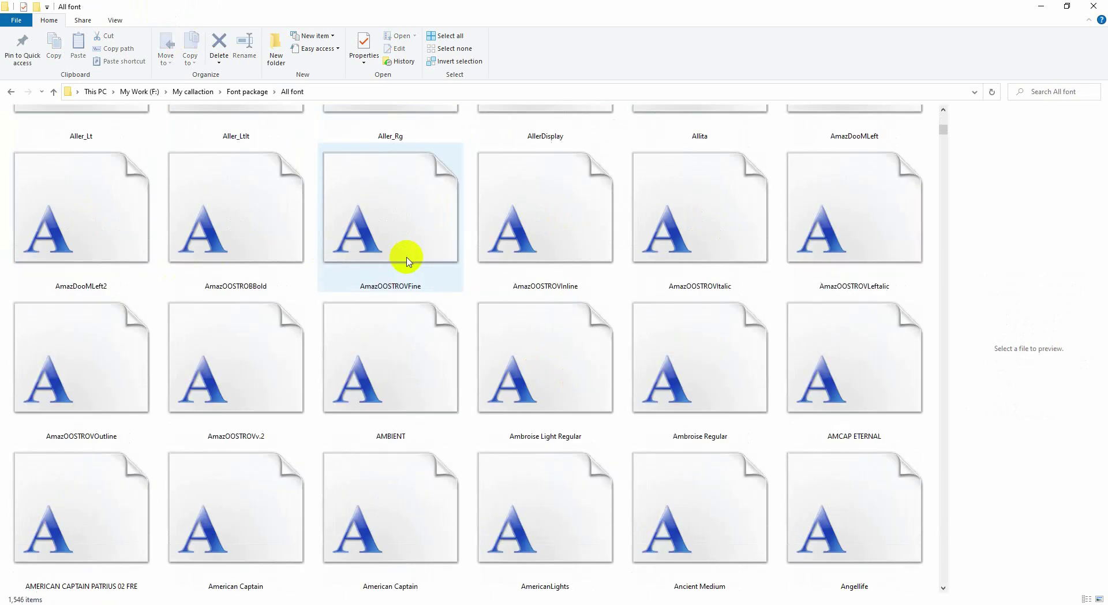
scroll(404, 254, "down", 10)
scroll(407, 262, "down", 5)
scroll(407, 265, "down", 10)
scroll(407, 269, "down", 10)
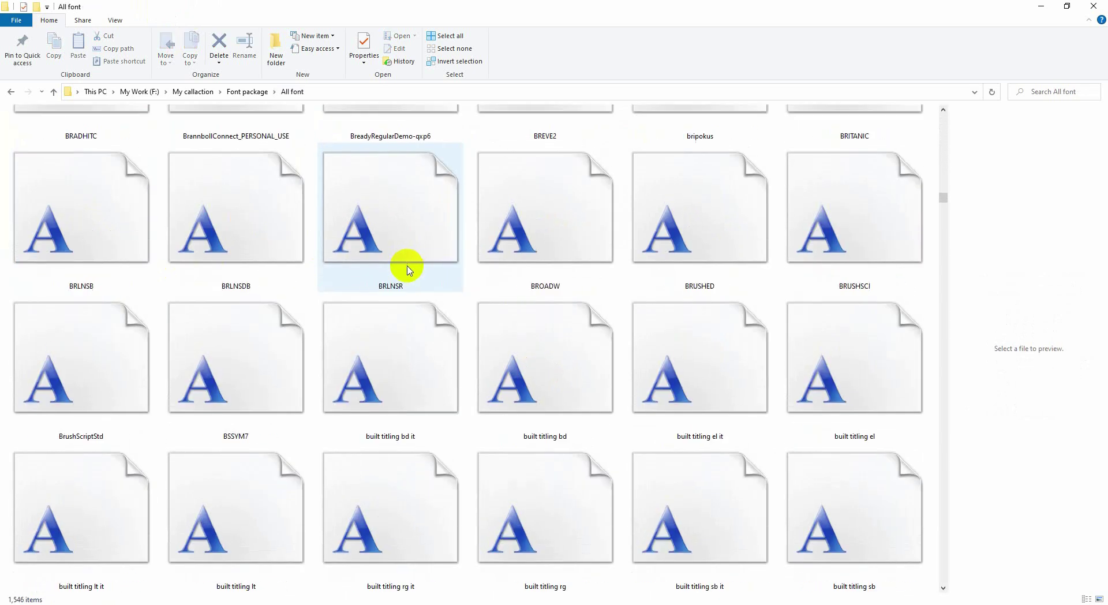
scroll(405, 270, "down", 10)
scroll(404, 267, "up", 10)
scroll(405, 268, "up", 10)
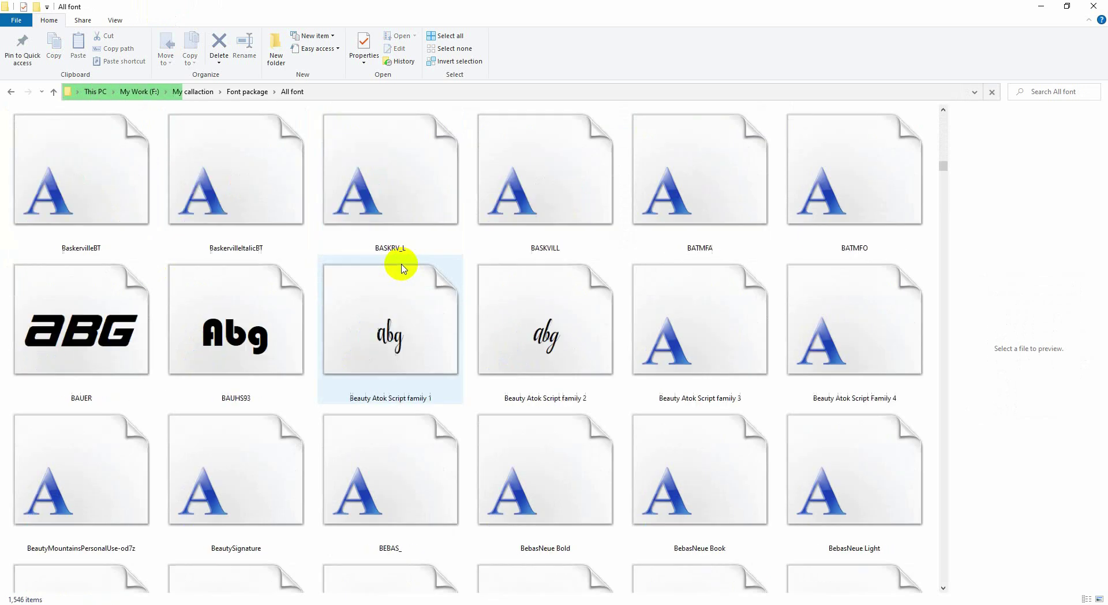
scroll(403, 268, "up", 5)
scroll(402, 268, "up", 10)
scroll(247, 267, "up", 5)
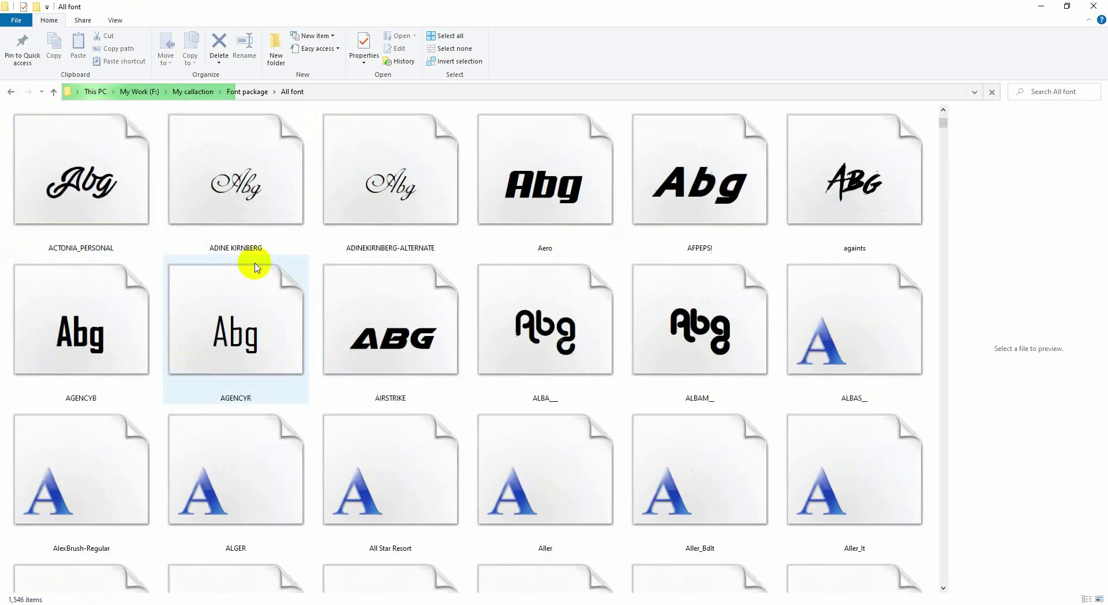
scroll(254, 267, "up", 3)
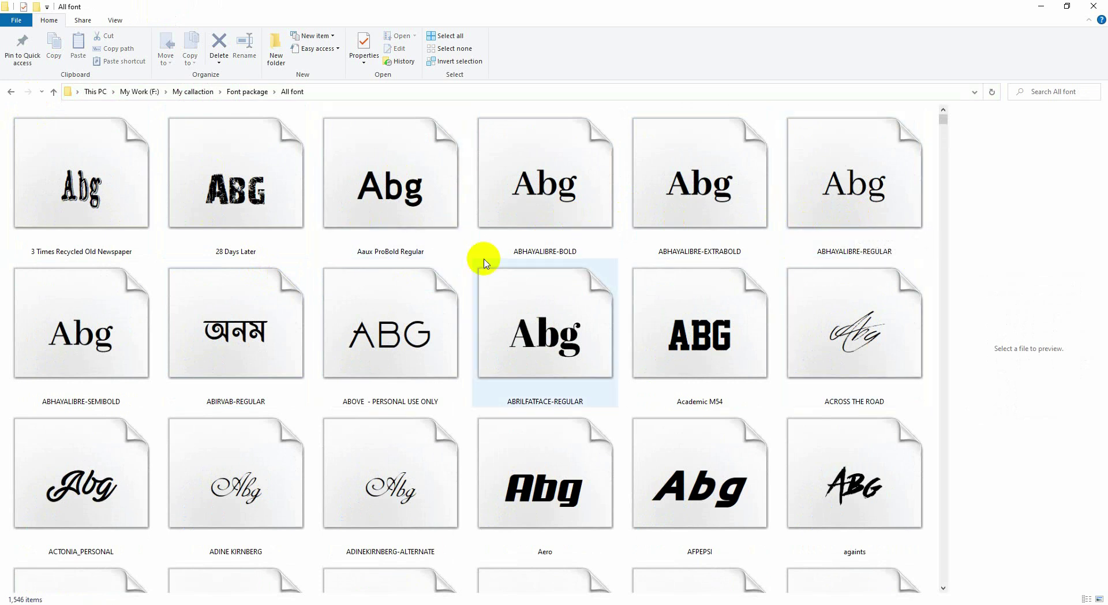
scroll(519, 265, "down", 10)
scroll(543, 272, "down", 10)
scroll(606, 243, "up", 4)
left_click(549, 218)
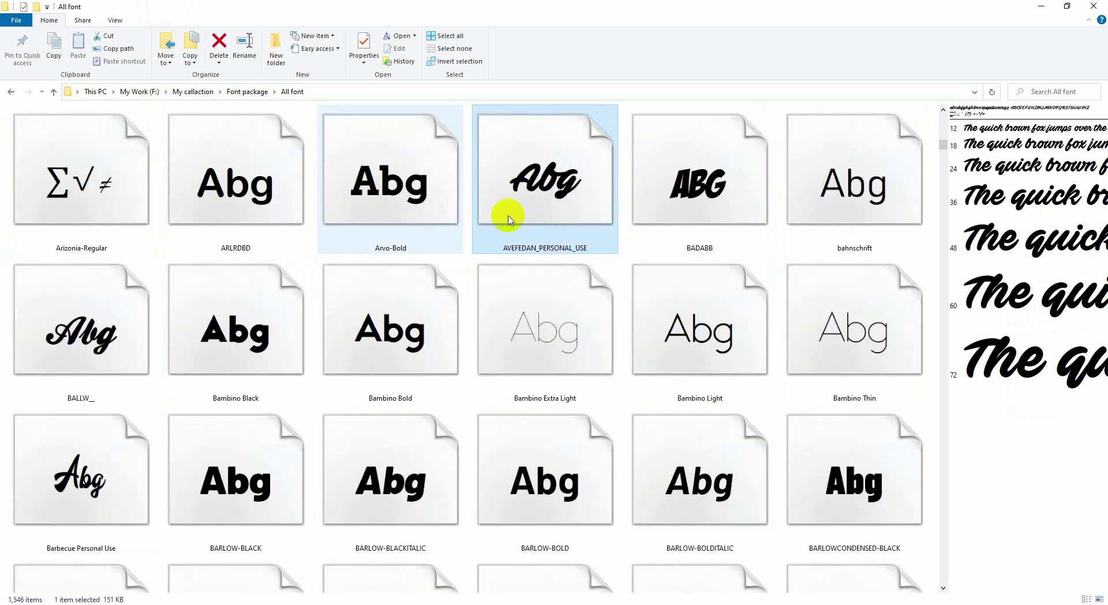
key("ctrl+a")
right_click(405, 169)
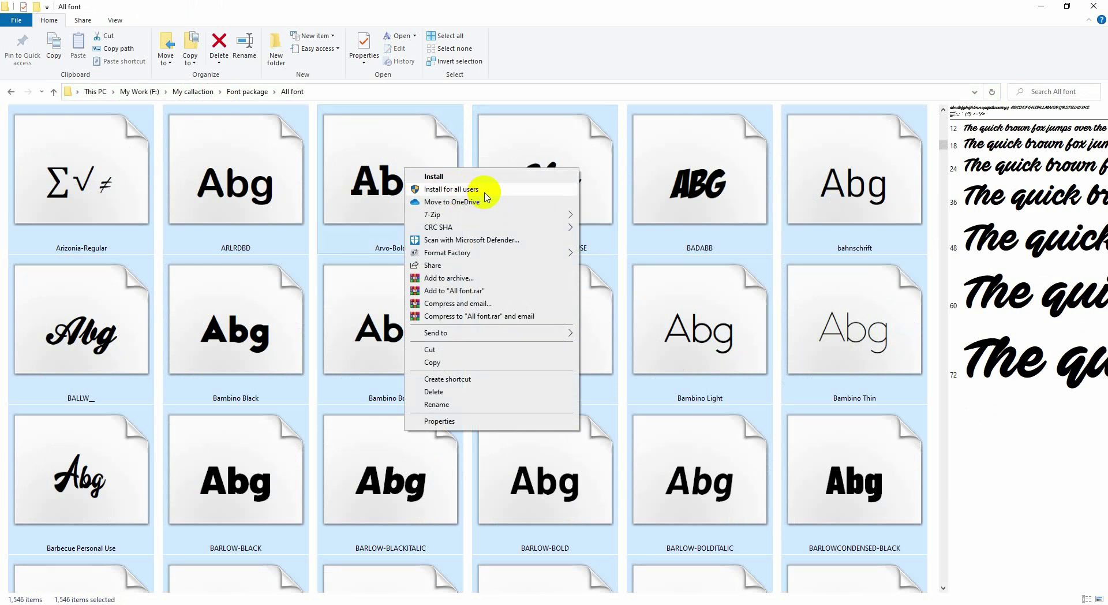
left_click(681, 202)
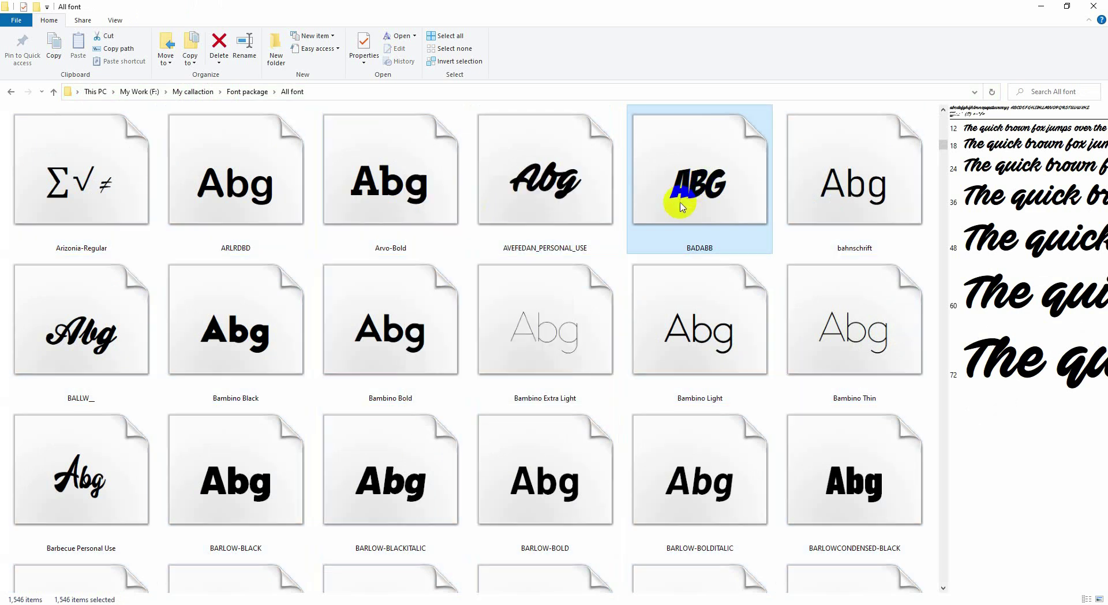
scroll(682, 207, "up", 10)
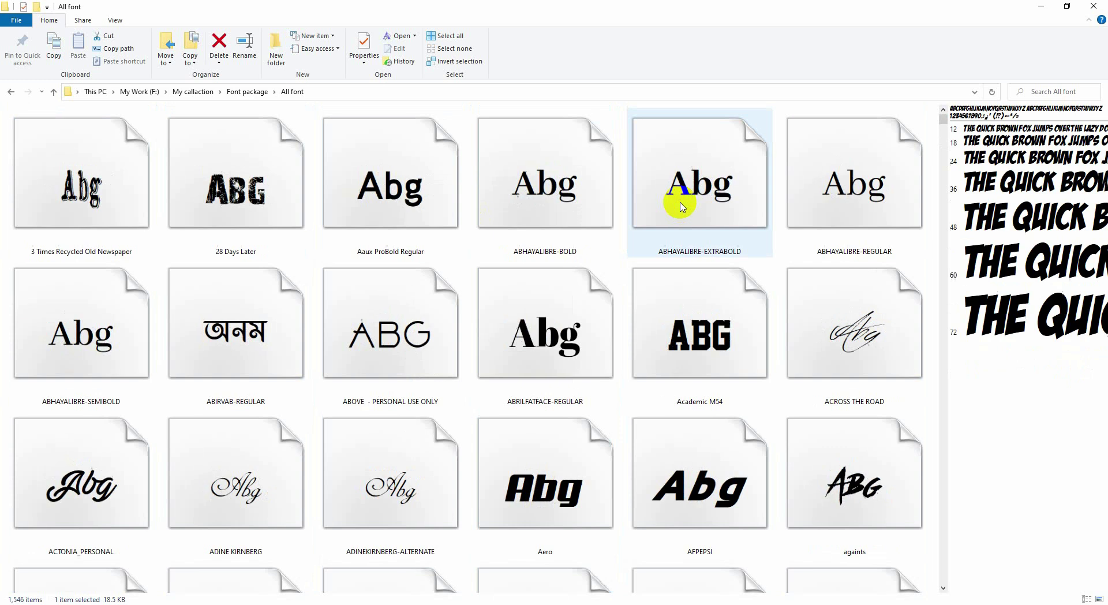
left_click(1042, 6)
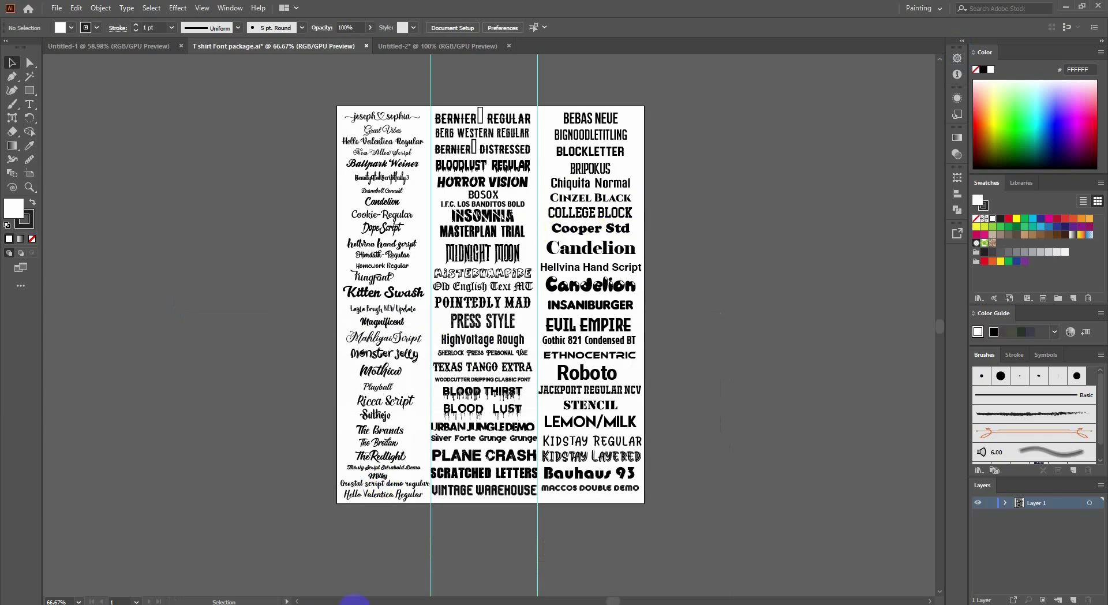
left_click(346, 600)
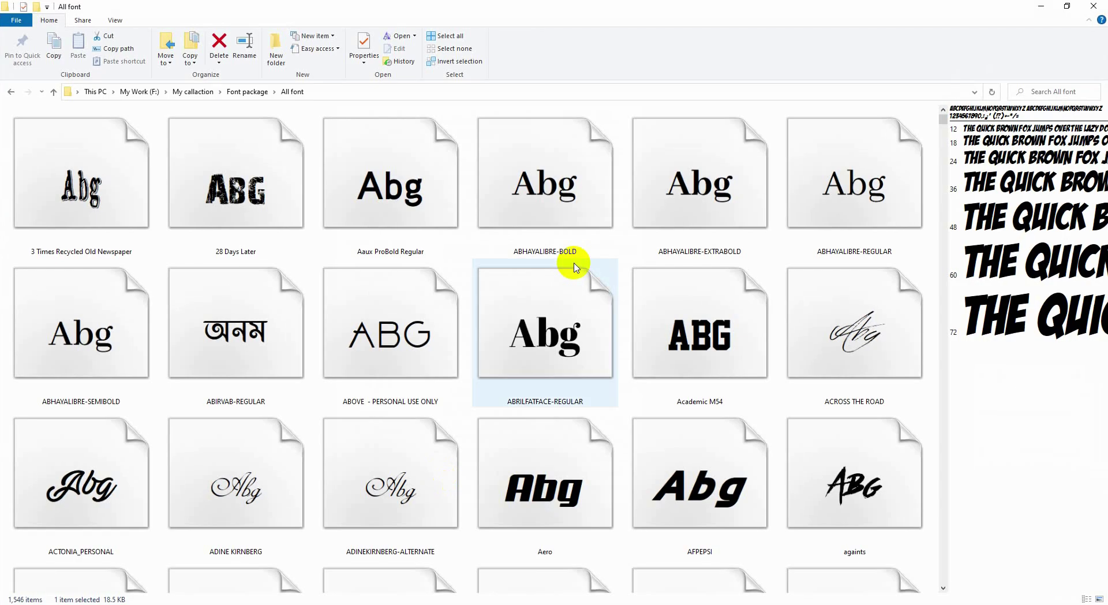
left_click(10, 93)
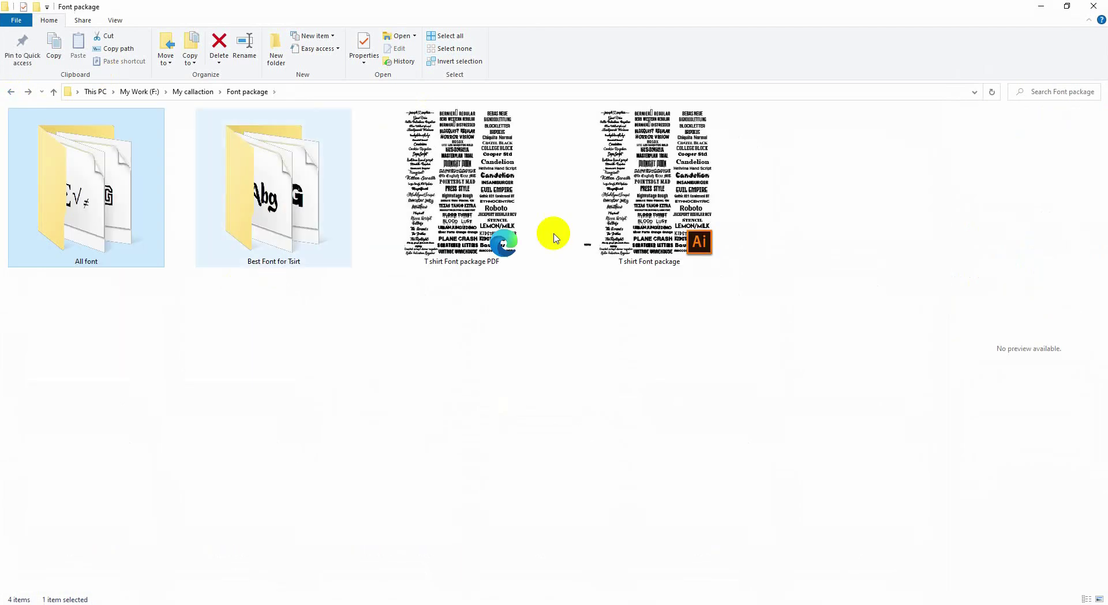
left_click(464, 173)
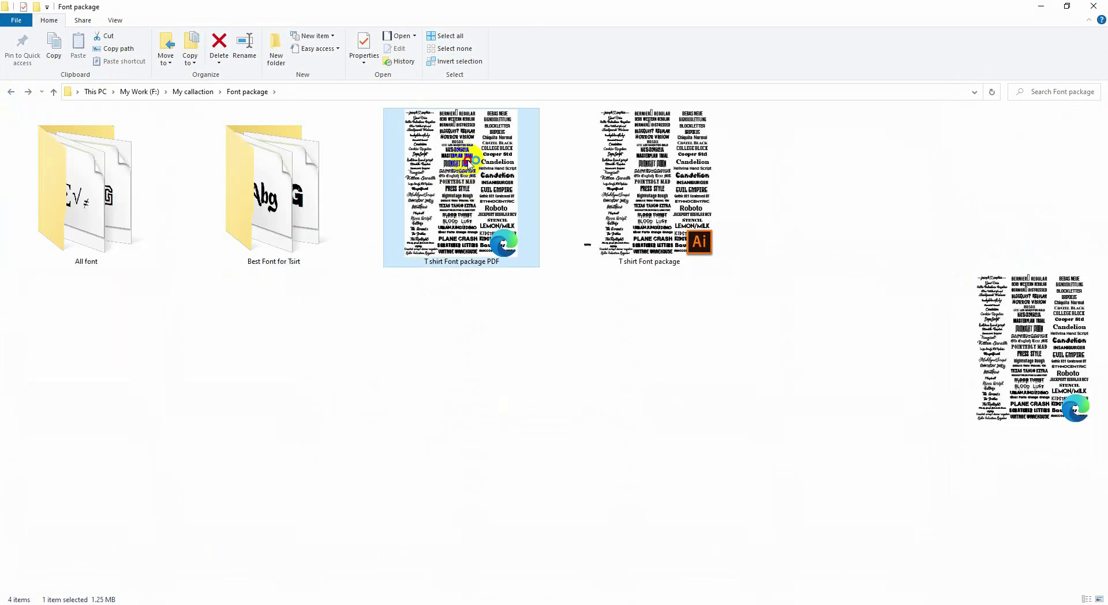
Step: Open T shirt Font package PDF.pdf full-screen in Edge and copy the 'joseph ♡ sophia' sample name
double_click(469, 164)
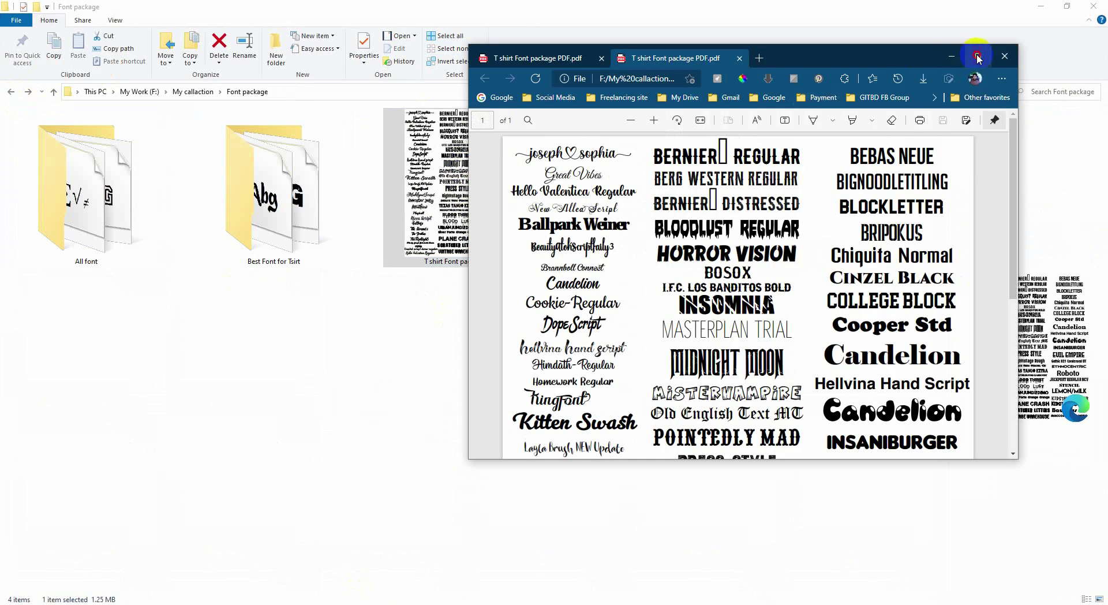
left_click(979, 56)
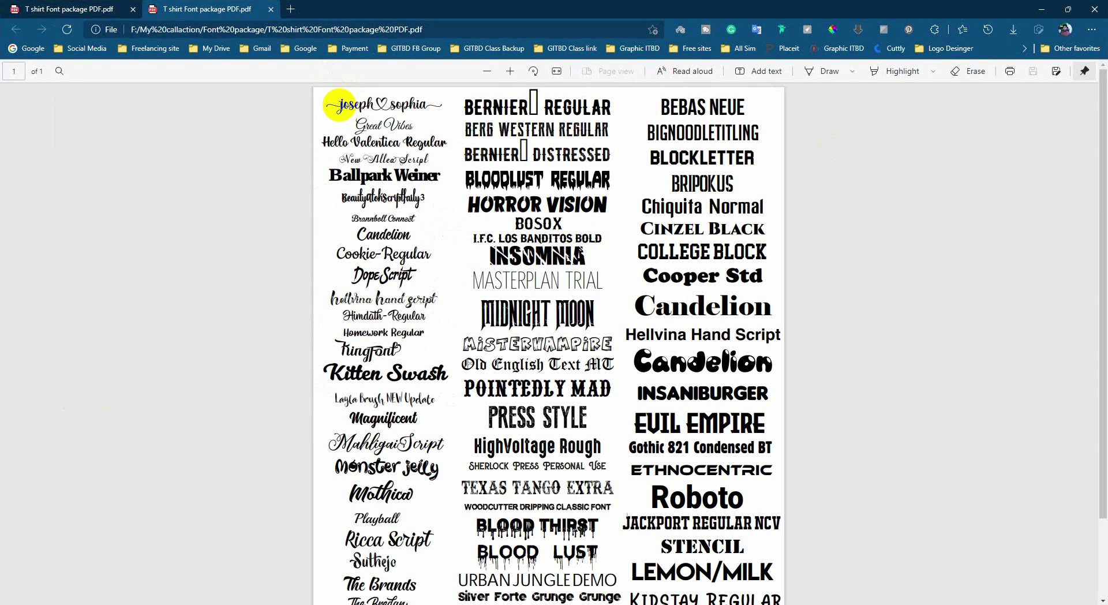
double_click(334, 104)
right_click(370, 112)
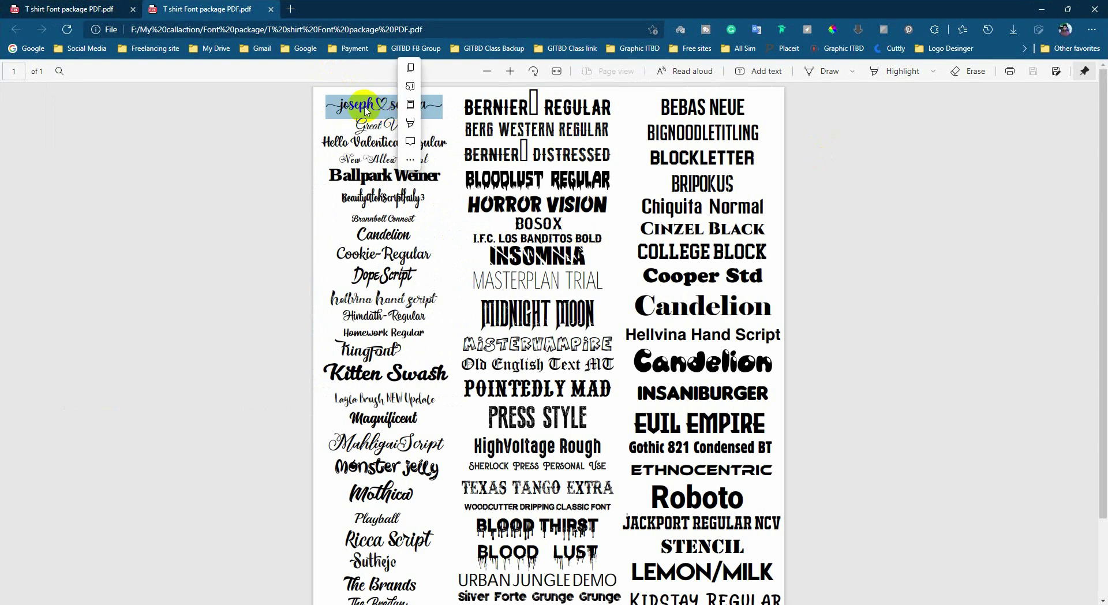
left_click(401, 155)
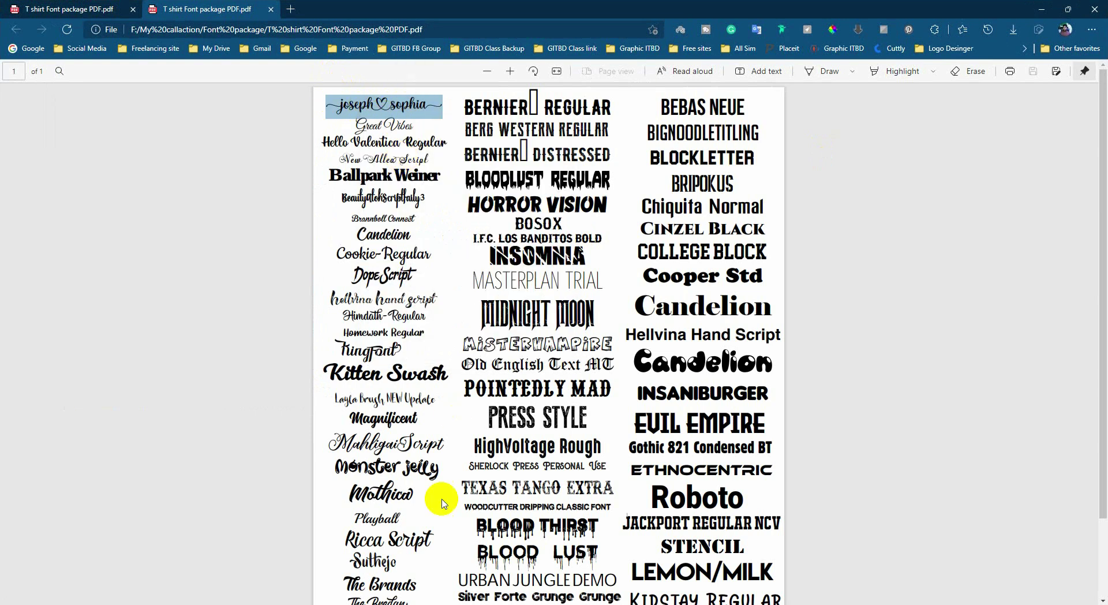
Step: Search the All font folder for 'j', find the josephsophia font file, then minimize Explorer
left_click(344, 601)
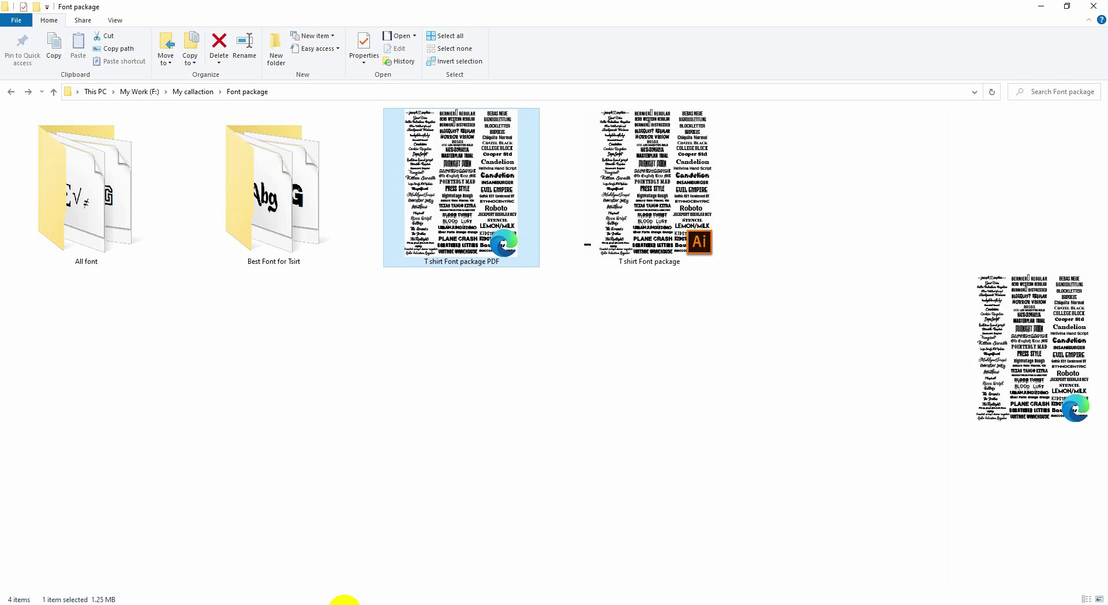
double_click(89, 210)
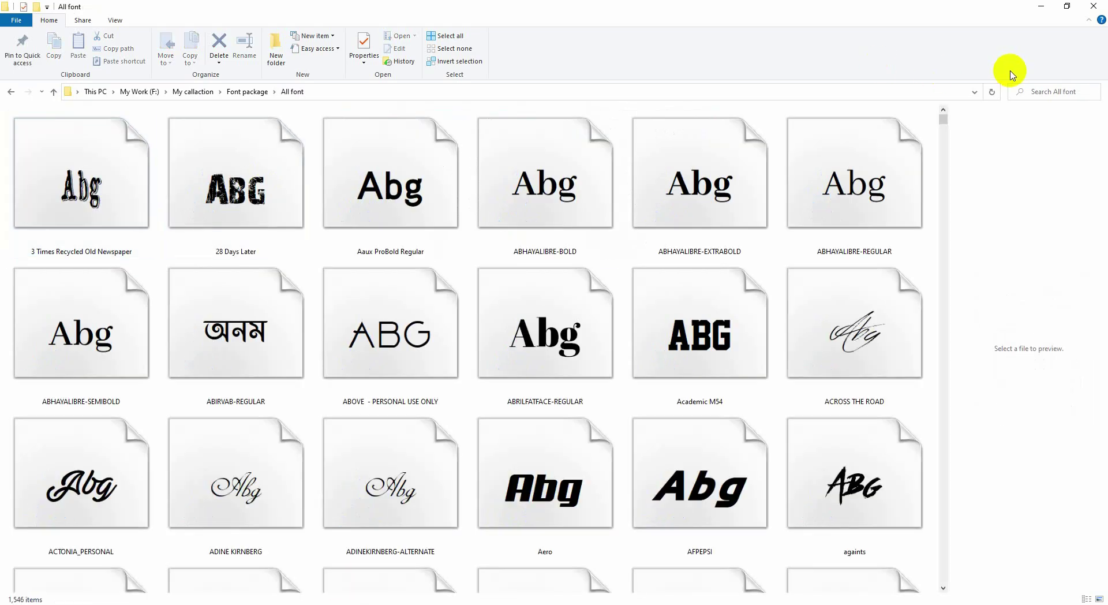
left_click(1026, 92)
type("j")
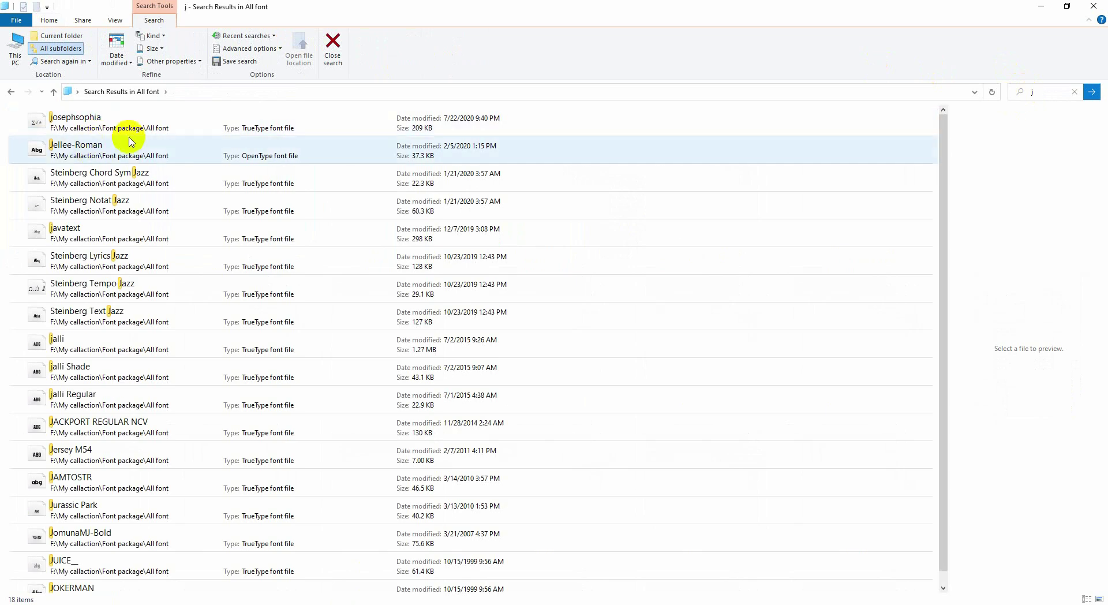
left_click(92, 121)
right_click(93, 124)
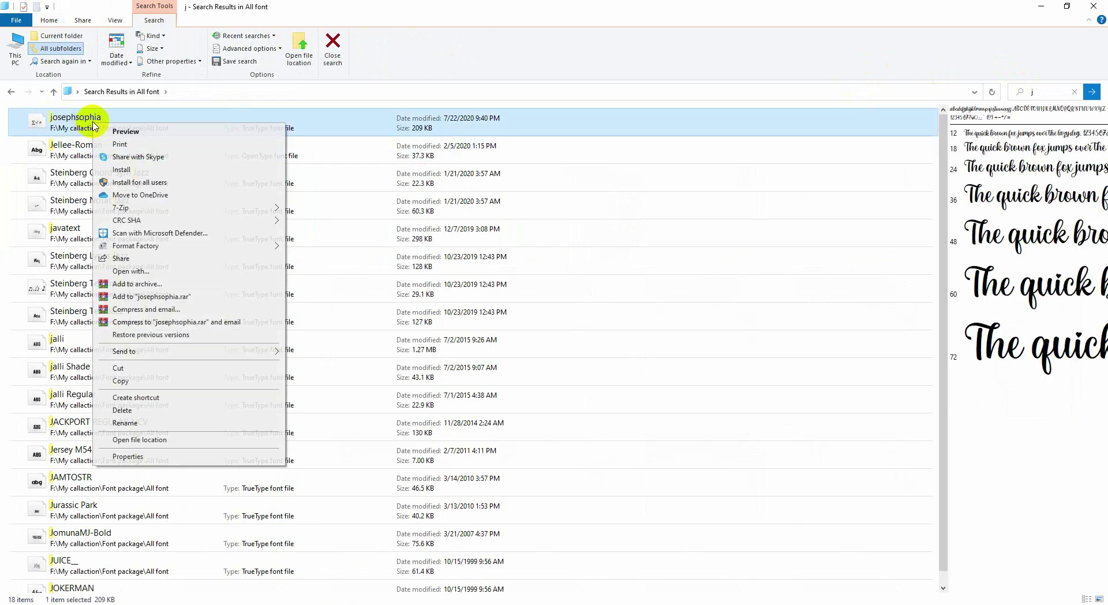
left_click(1042, 6)
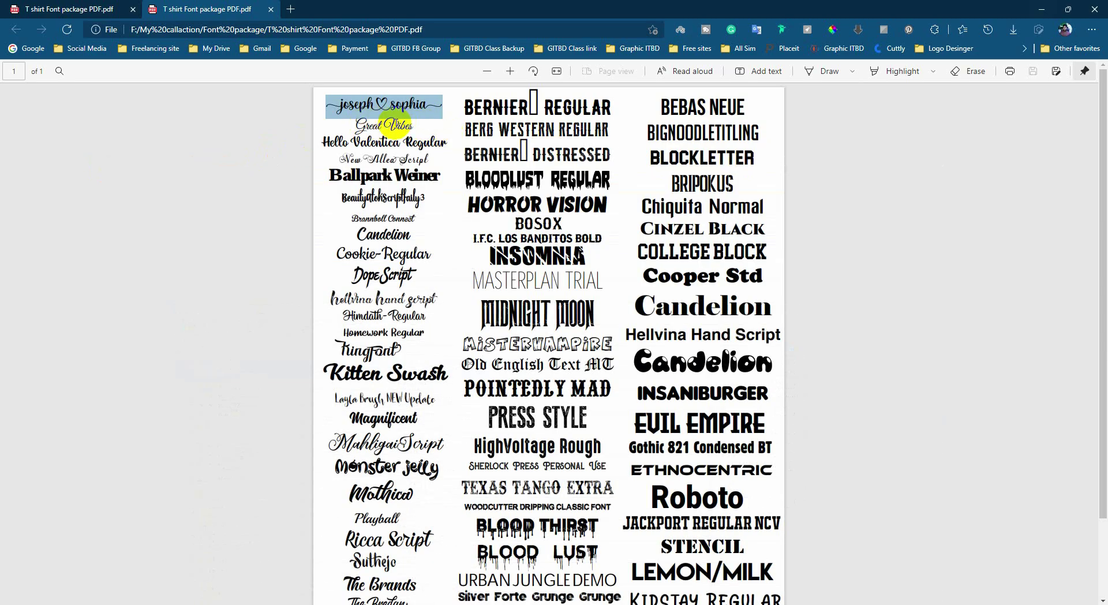
Step: Select the Great Vibes sample name in the PDF, then return to the 'j' search results
left_click_drag(411, 125, 356, 125)
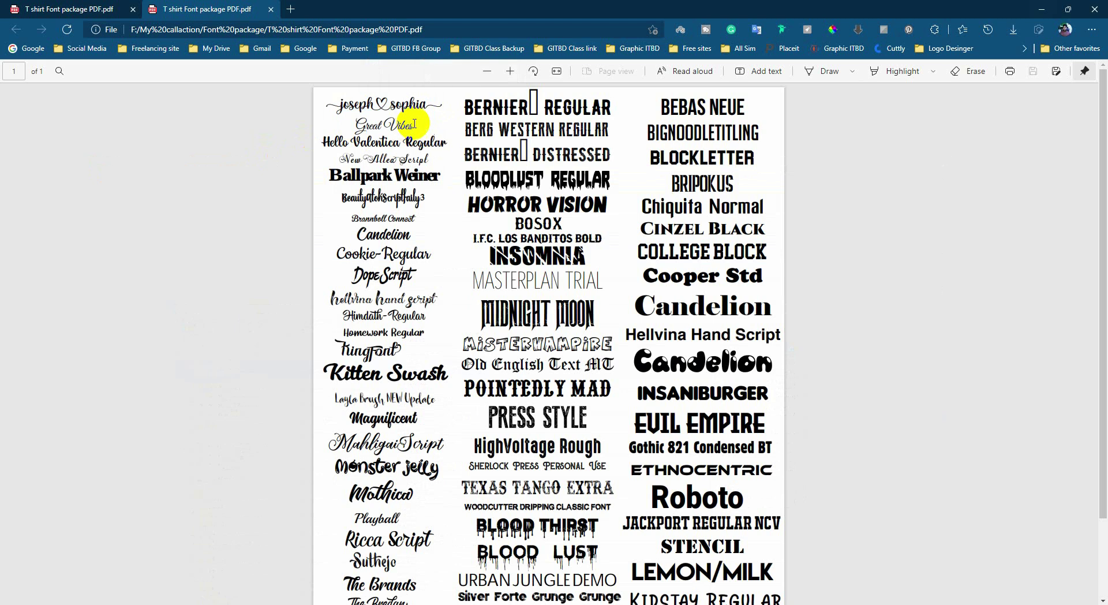
right_click(354, 124)
mouse_move(389, 123)
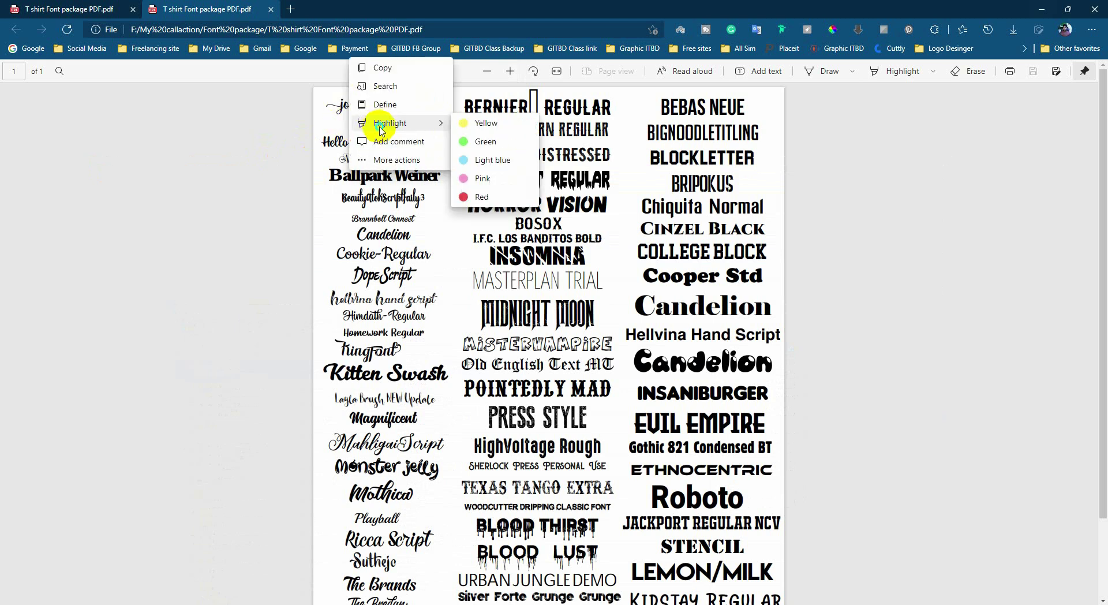
left_click(381, 67)
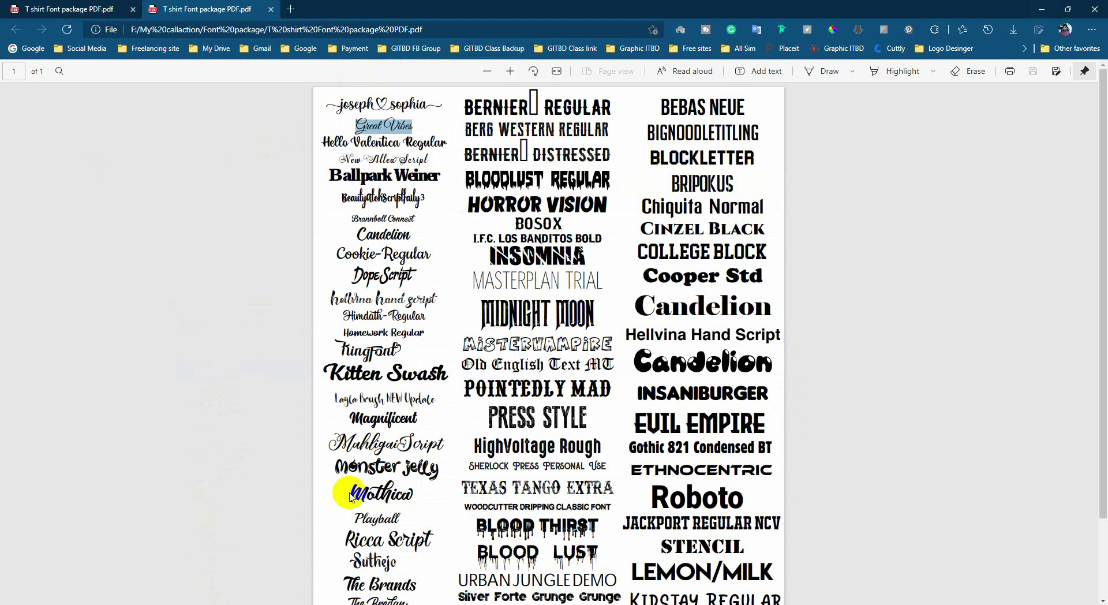
key("alt+Tab")
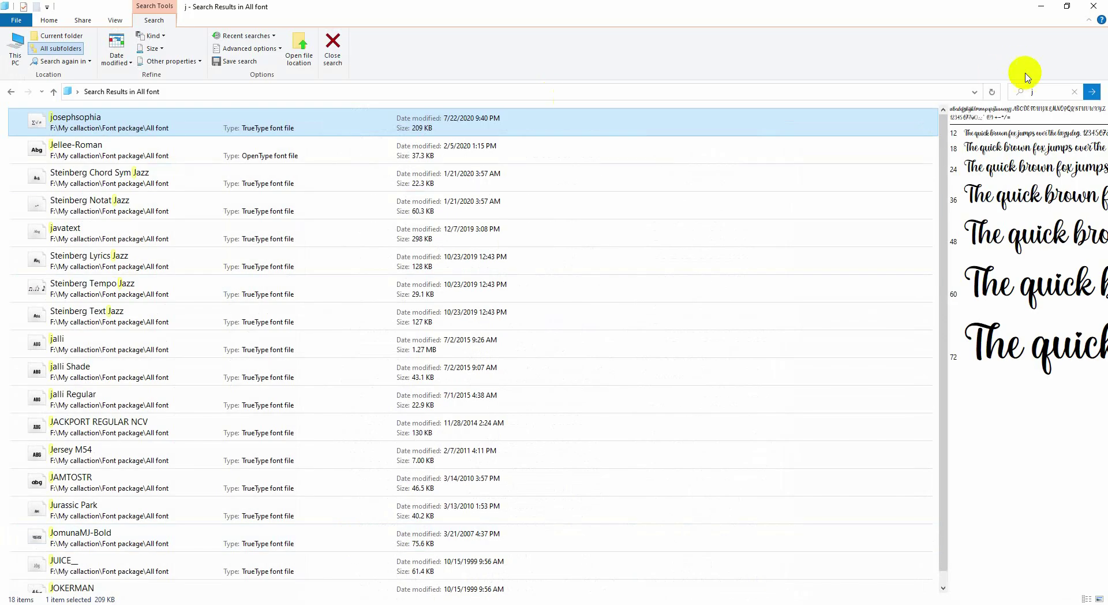
Step: Search the font folder for 'Great Vibes' in File Explorer, find no match, and clear the search
left_click(1051, 96)
key("ctrl+v")
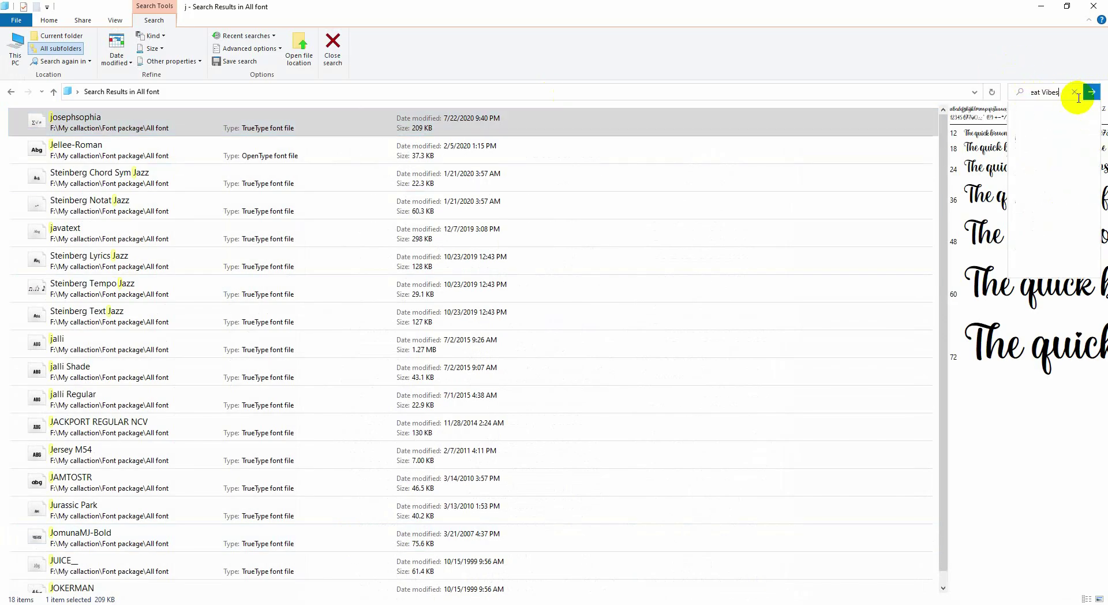
left_click(1091, 93)
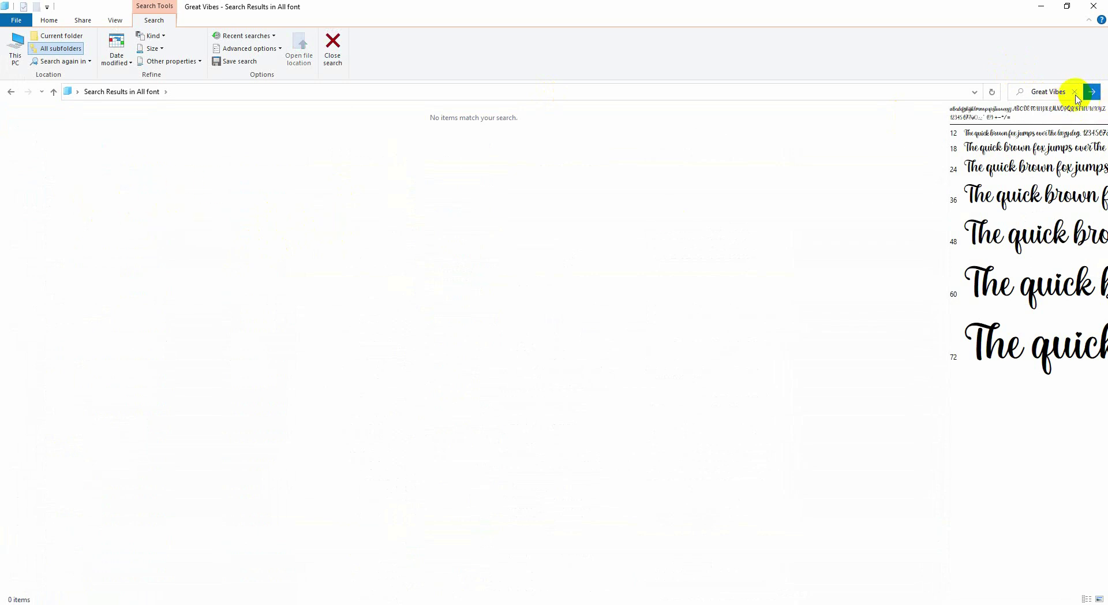
left_click(1072, 93)
type("Great Vibes")
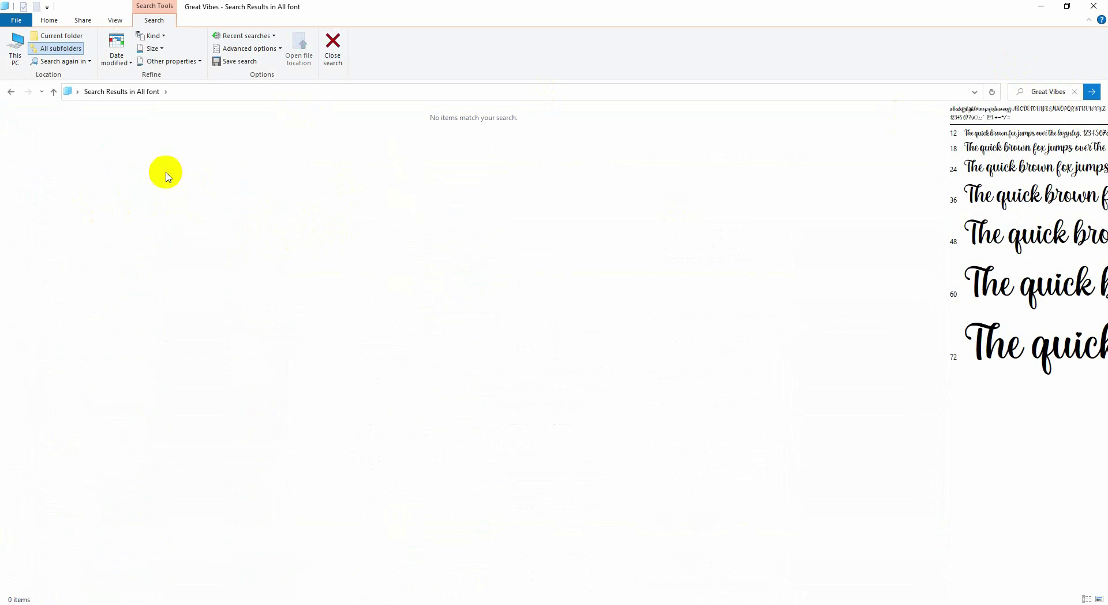
left_click(52, 93)
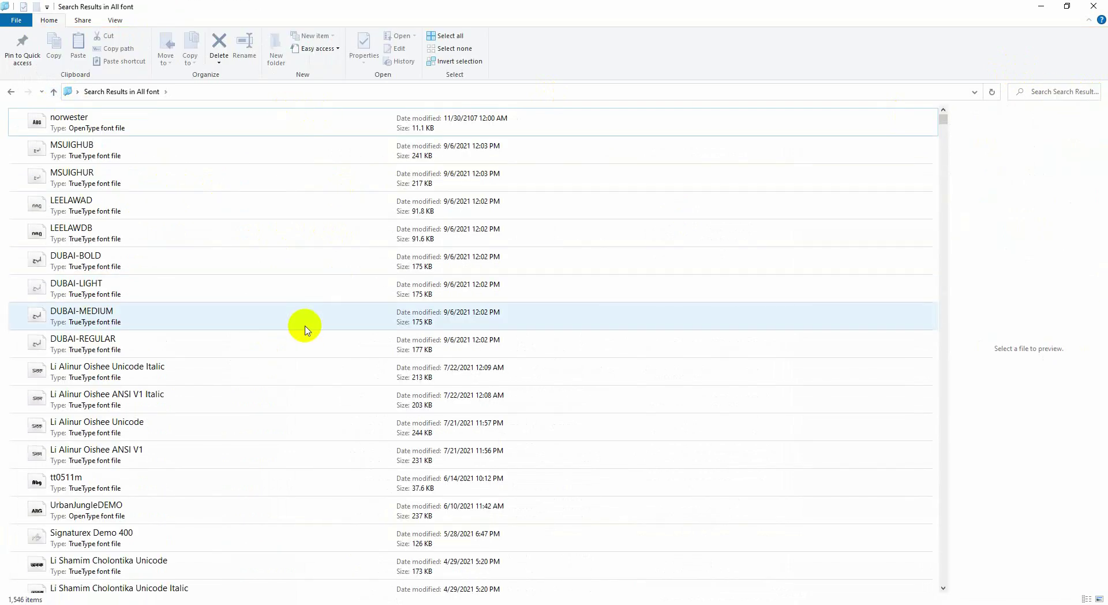
Step: Leave Explorer and return to the T-shirt font sample sheet
left_click(1045, 5)
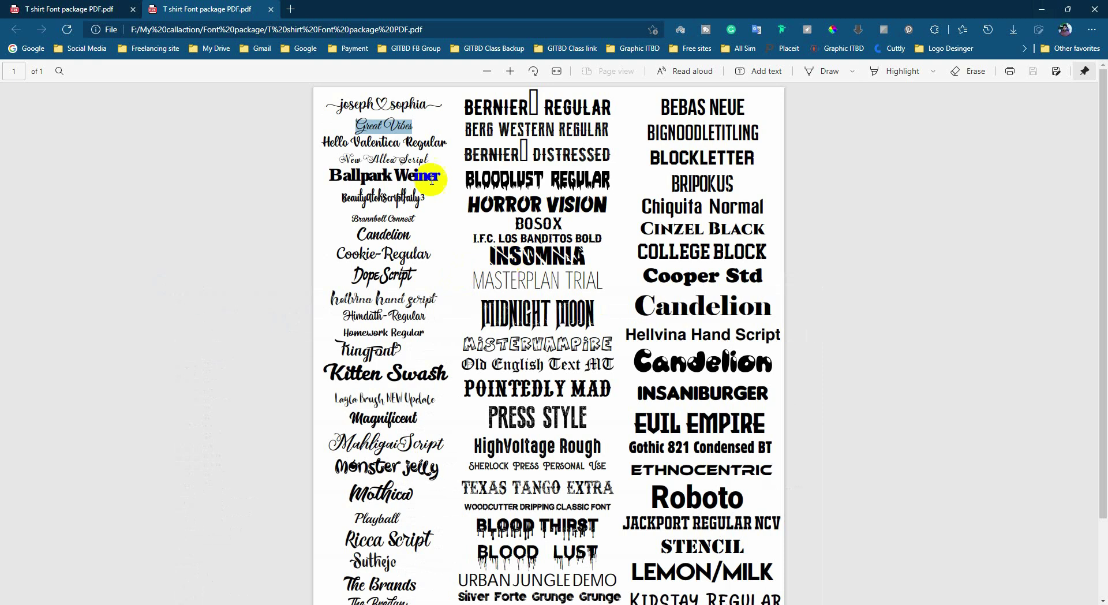
scroll(451, 428, "down", 2)
left_click_drag(465, 413, 474, 411)
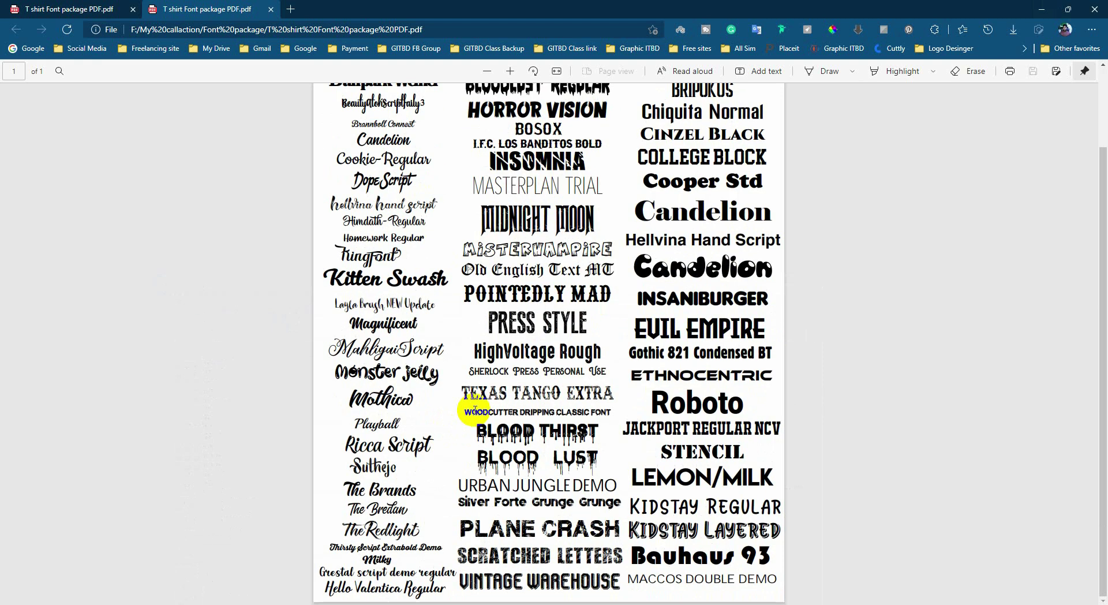
scroll(475, 411, "up", 2)
Step: Back in Illustrator, scroll and pan down to the bottom of the font sheet
left_click(1042, 9)
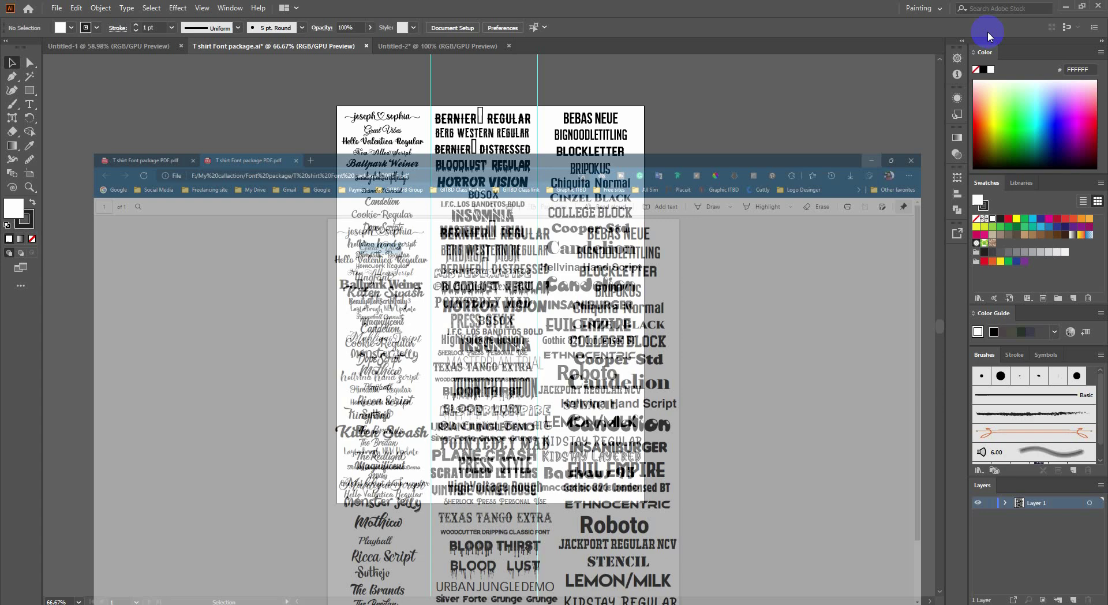
scroll(557, 211, "up", 1)
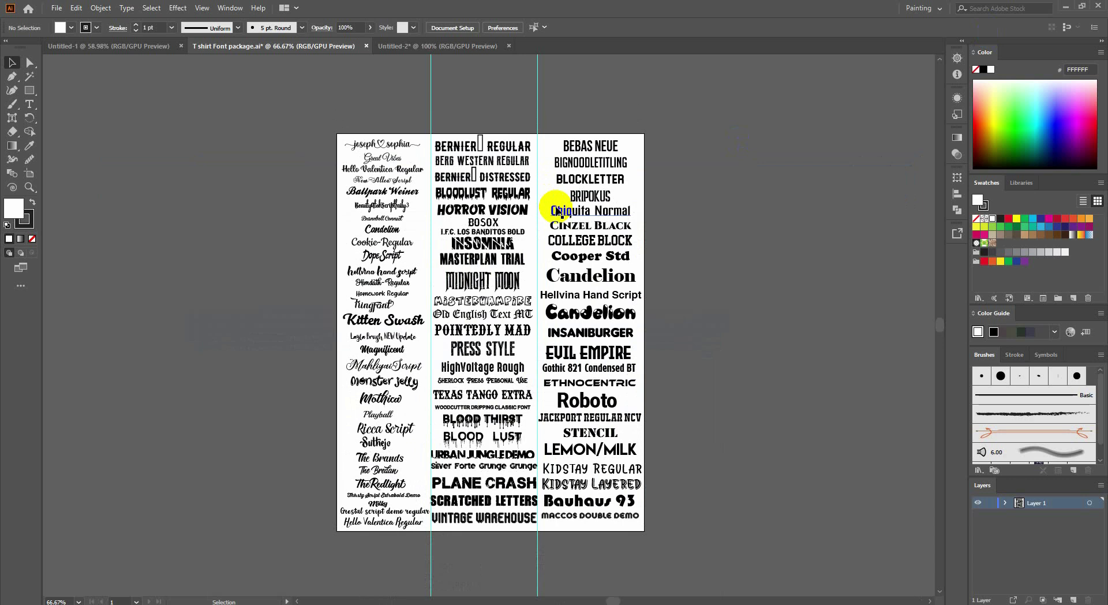
scroll(538, 222, "down", 1)
scroll(578, 248, "up", 1)
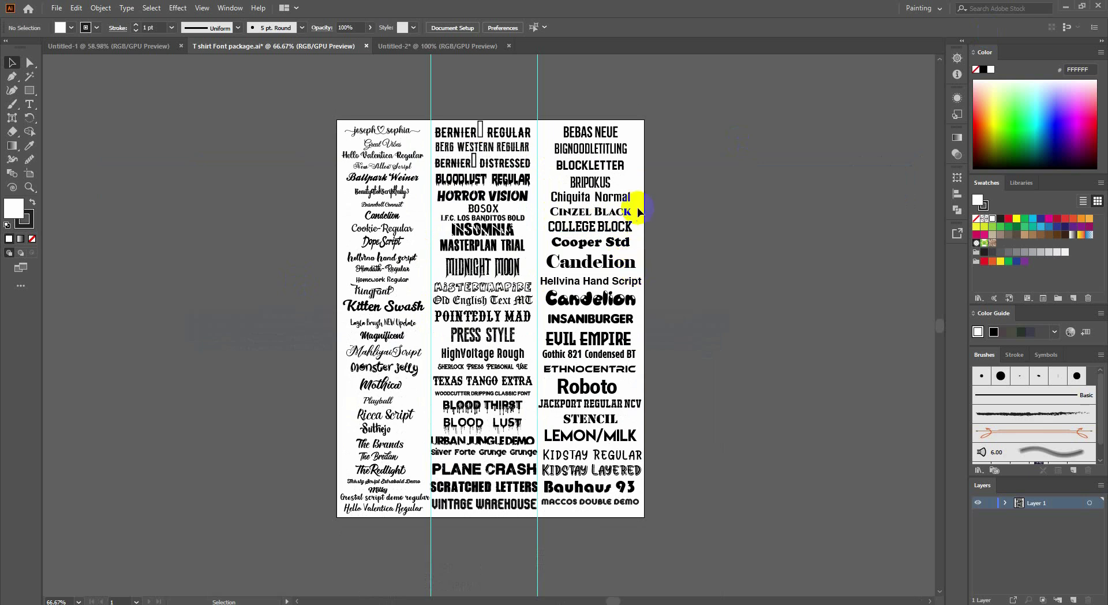
scroll(601, 173, "down", 3)
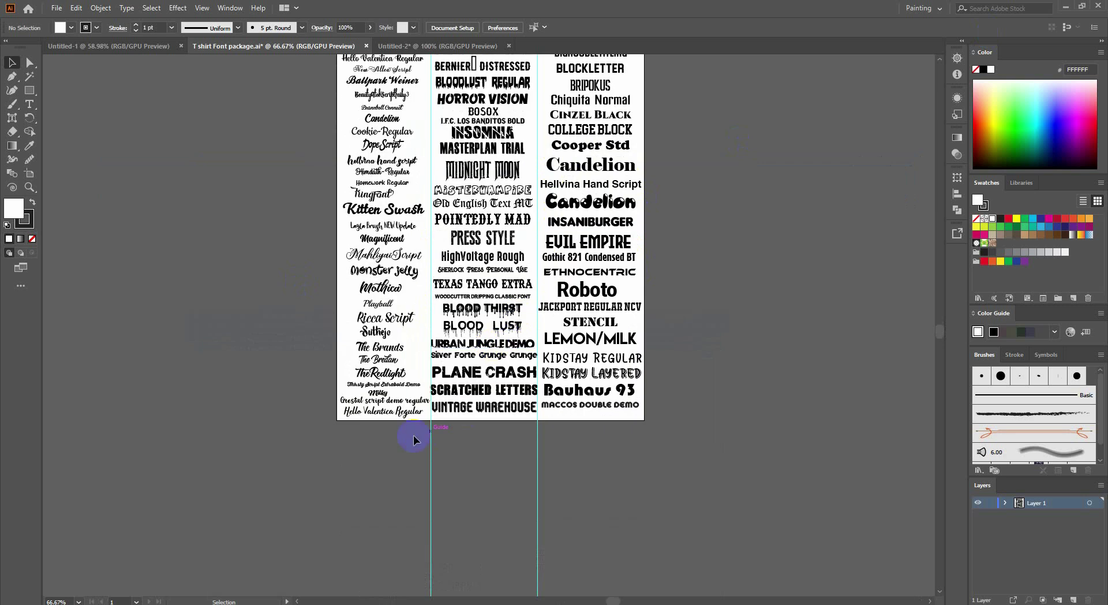
scroll(587, 130, "up", 2)
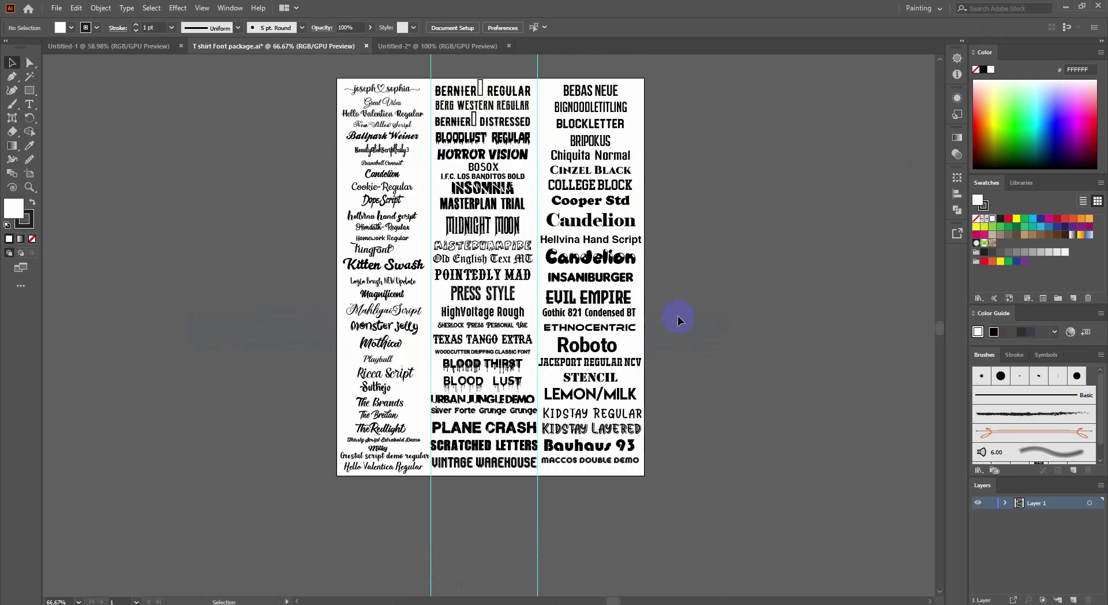
scroll(680, 380, "down", 1)
scroll(687, 398, "down", 2)
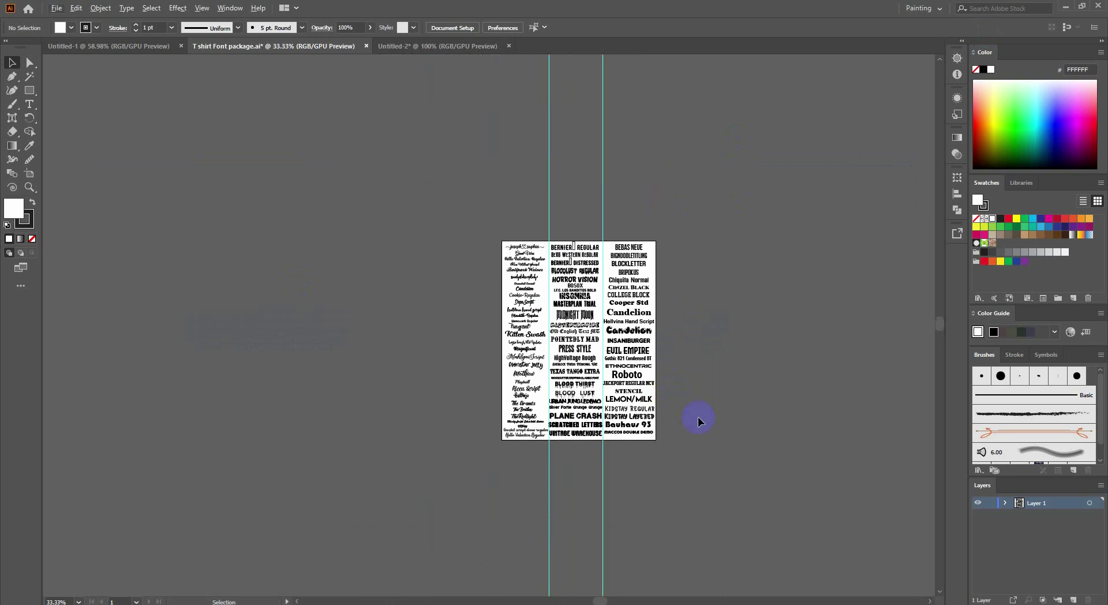
left_click_drag(698, 417, 600, 279)
scroll(544, 275, "up", 2)
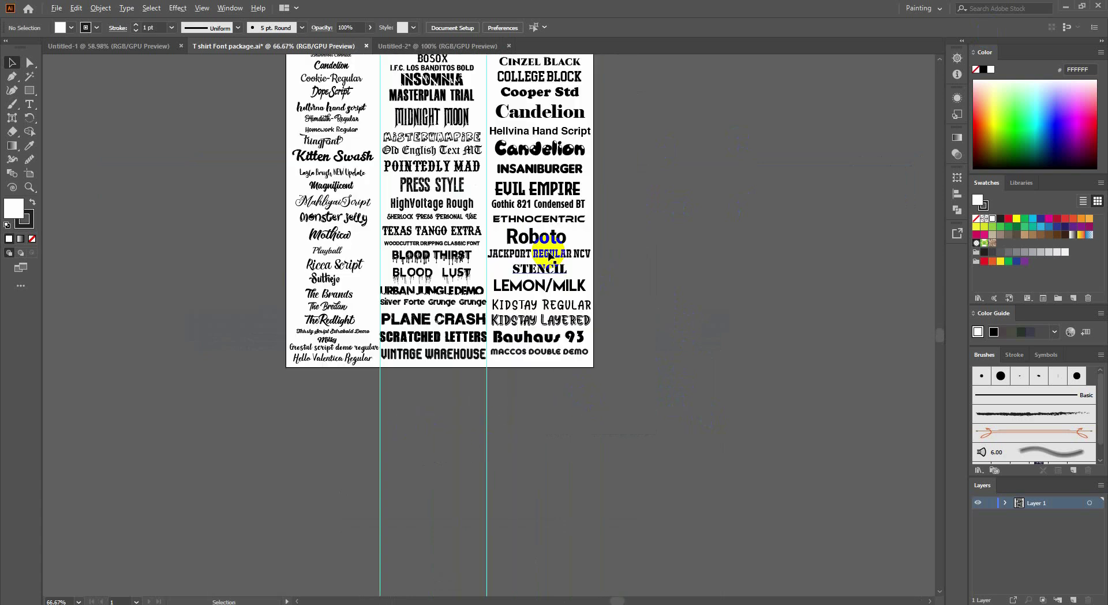
scroll(544, 275, "up", 2)
scroll(571, 345, "down", 1)
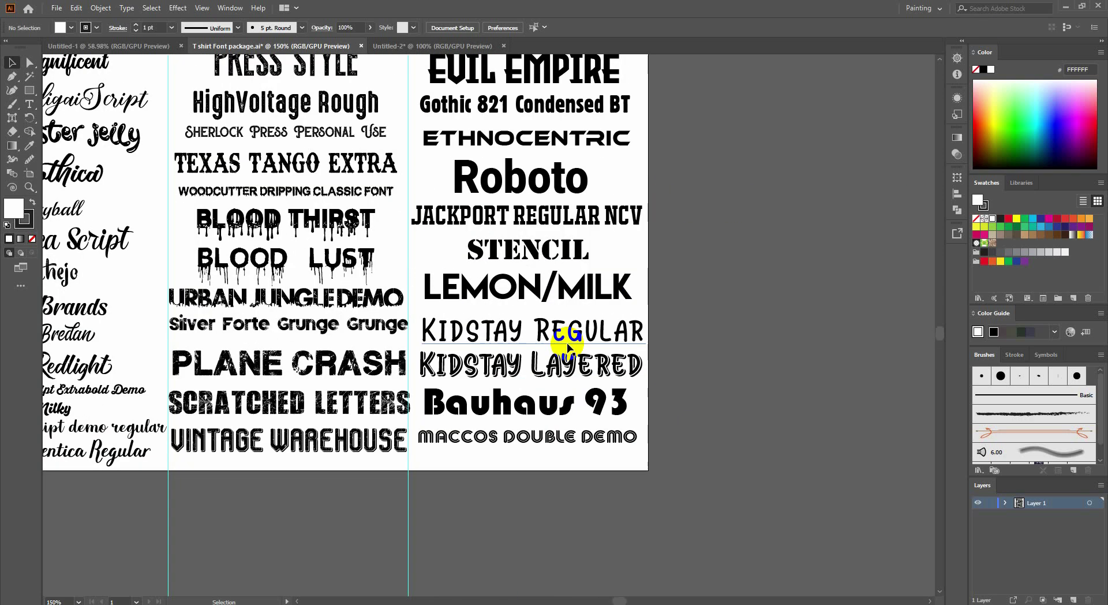
scroll(575, 350, "down", 1)
scroll(530, 390, "down", 1)
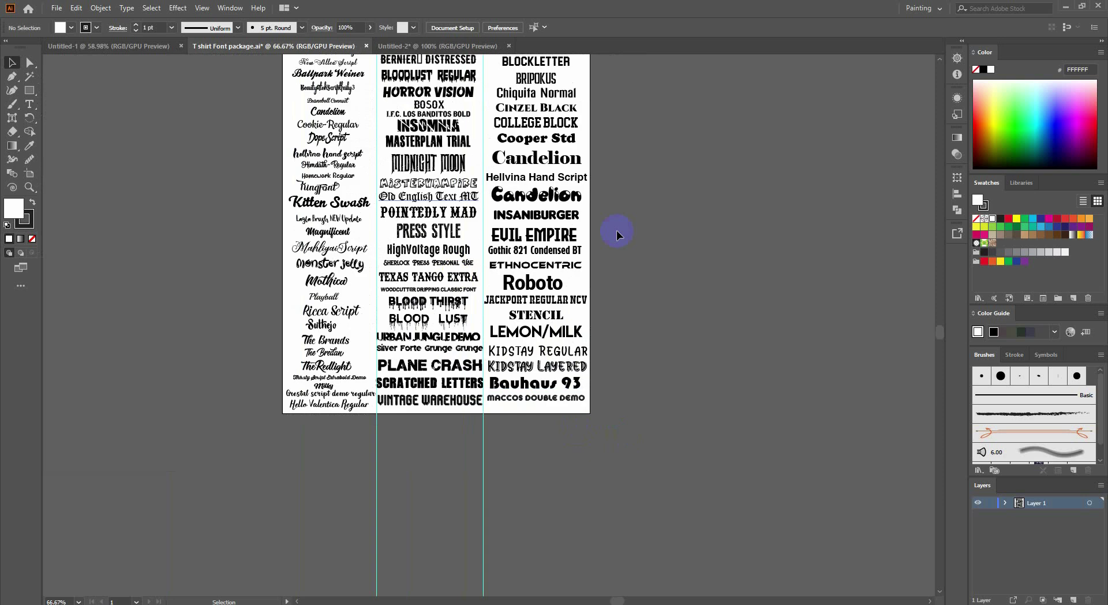
scroll(601, 358, "down", 1)
scroll(557, 370, "down", 2)
scroll(553, 367, "down", 1)
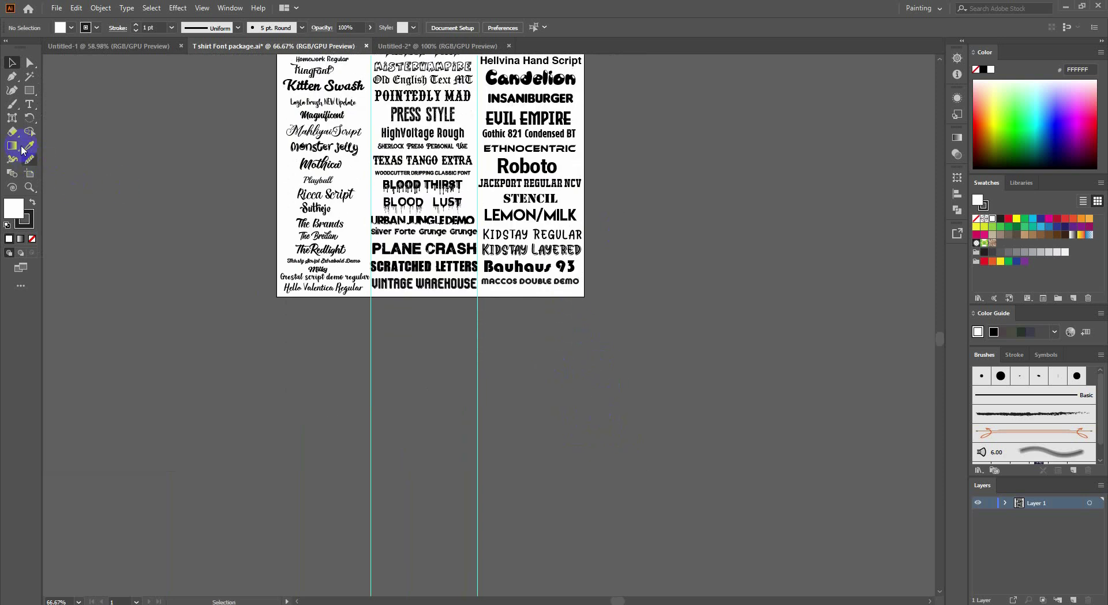
Step: Drag the artboard's bottom edge down with the Artboard tool, then return to Selection
left_click(29, 173)
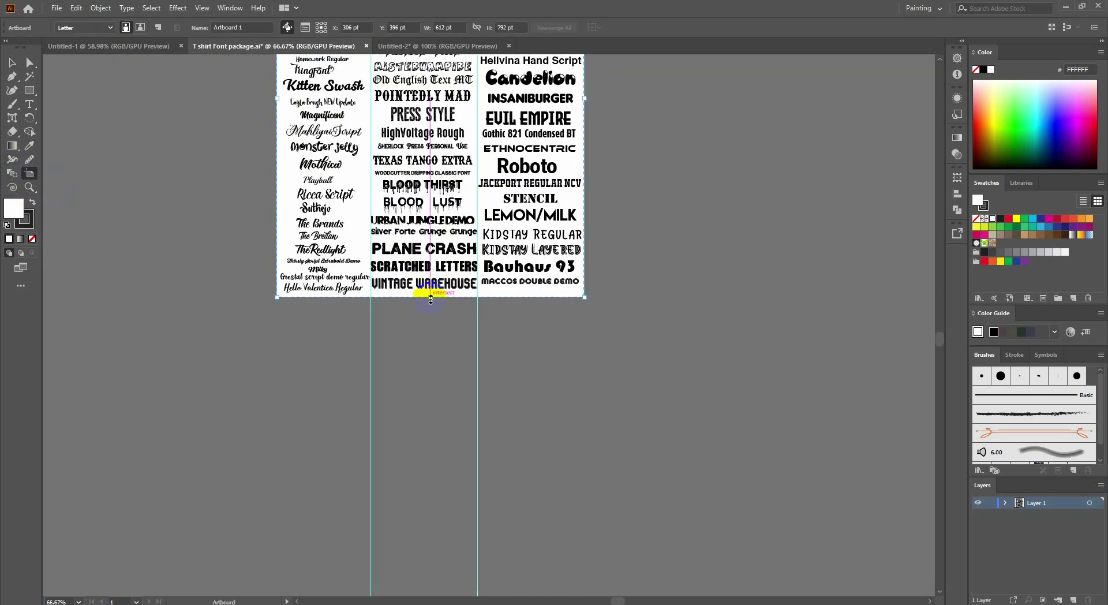
left_click_drag(430, 299, 431, 340)
left_click(12, 62)
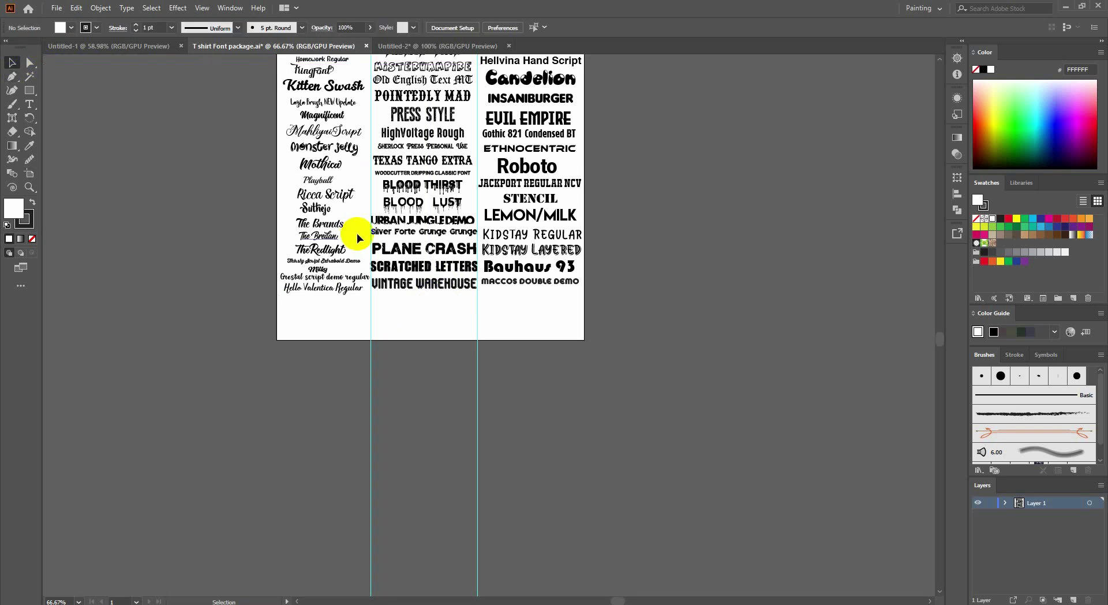
scroll(311, 317, "up", 2)
scroll(317, 322, "up", 2)
scroll(321, 331, "up", 1)
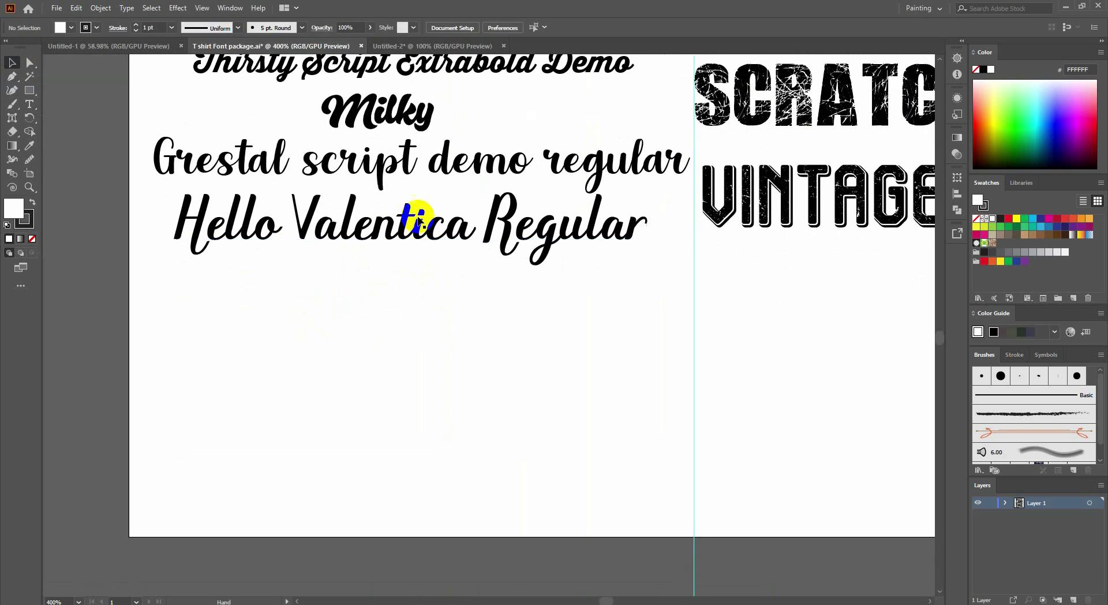
Step: Duplicate the Hello Valentica line below and set the copy in Antonellie Calligraphy, narrowed
left_click(419, 224)
left_click_drag(465, 224, 466, 328)
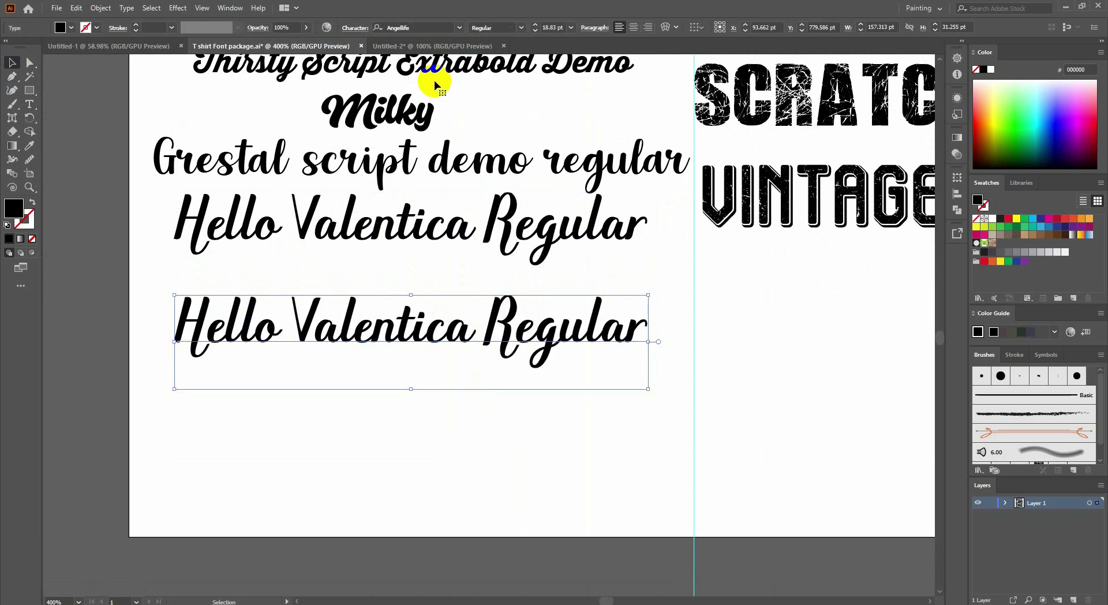
left_click(408, 25)
key("Down")
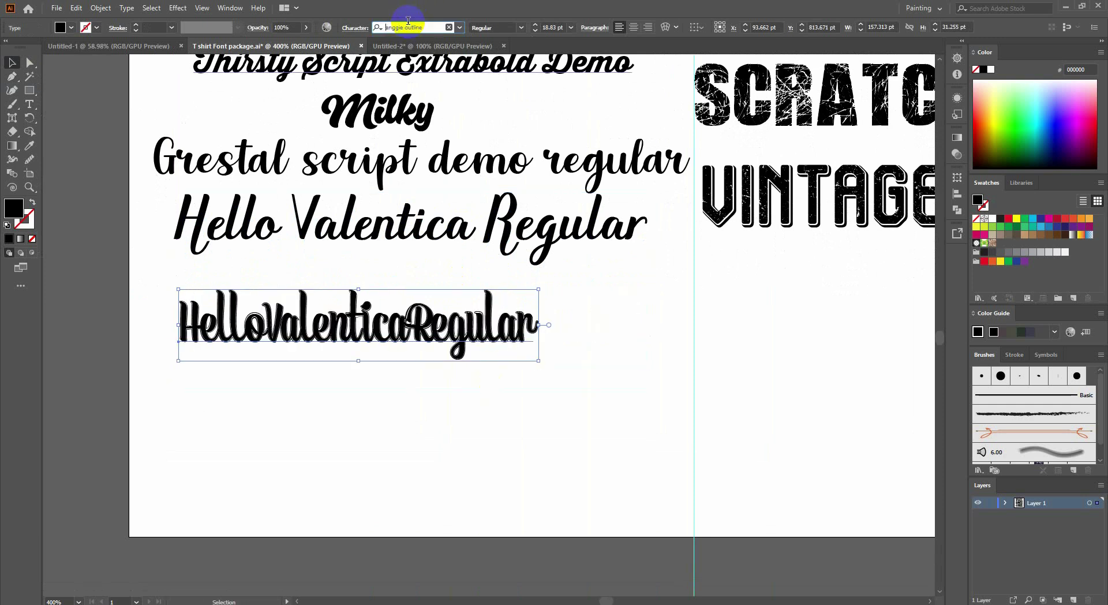
type("anggie")
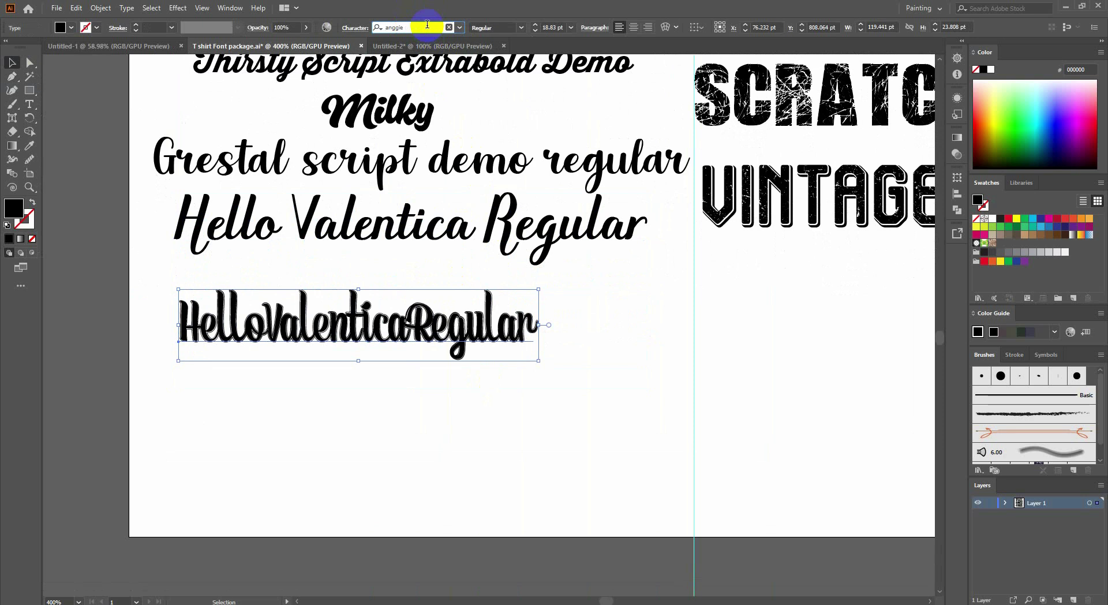
key("Down")
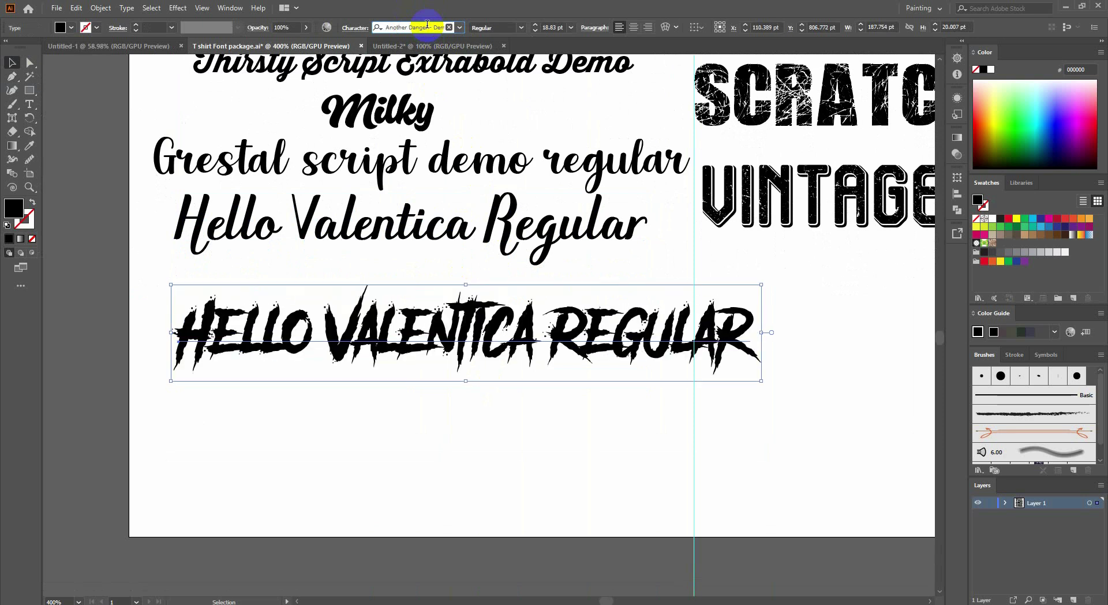
key("Down")
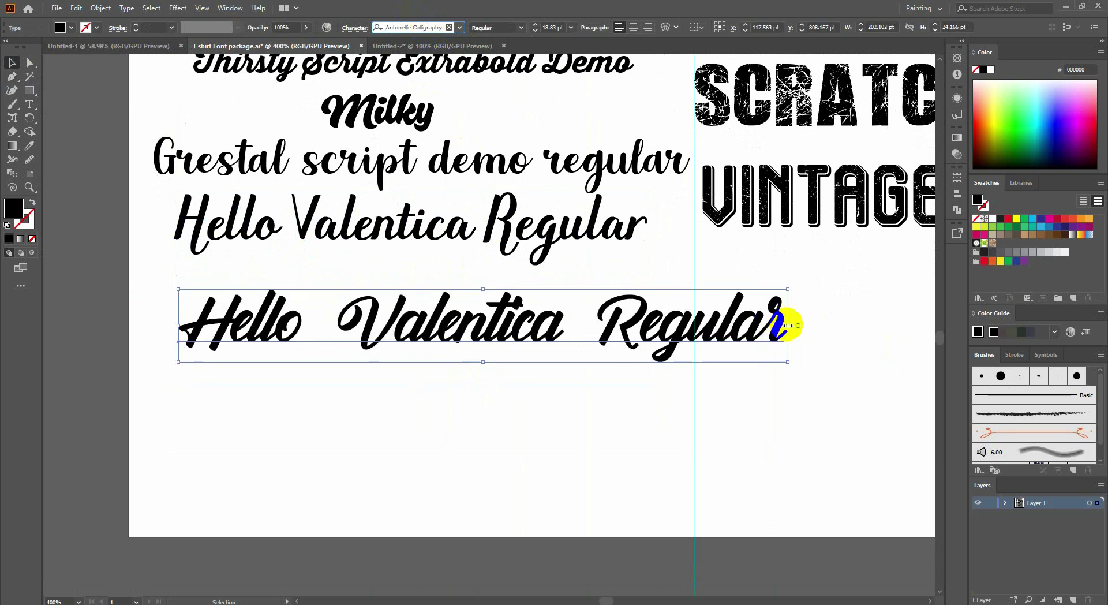
left_click_drag(788, 325, 696, 315)
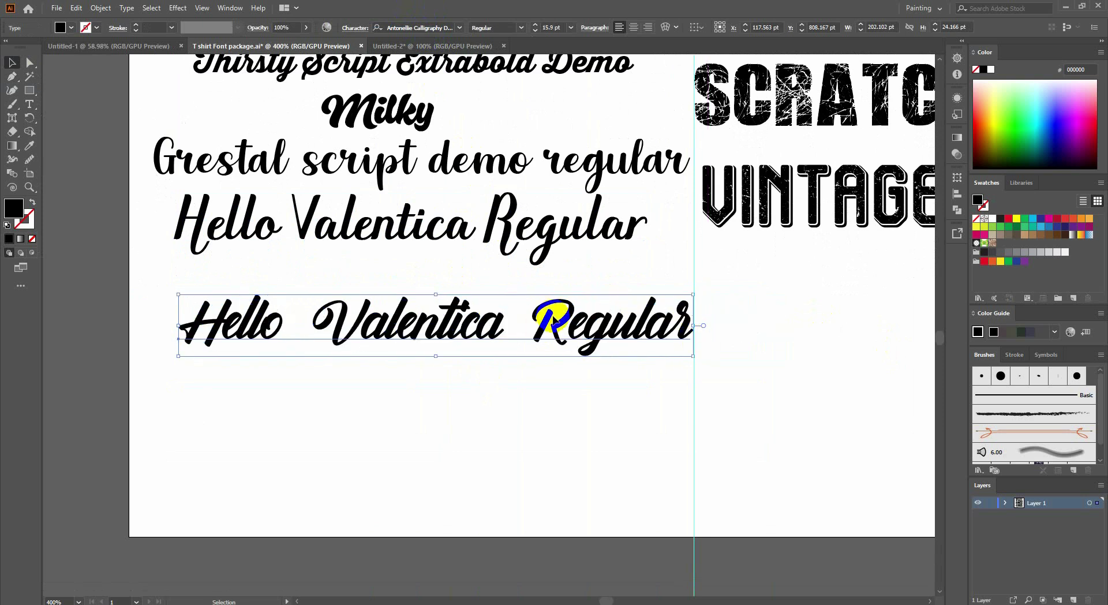
Step: Replace the duplicate's words with the font name 'Antonellie Calligraphy Demo' and compress it horizontally
left_click(413, 27)
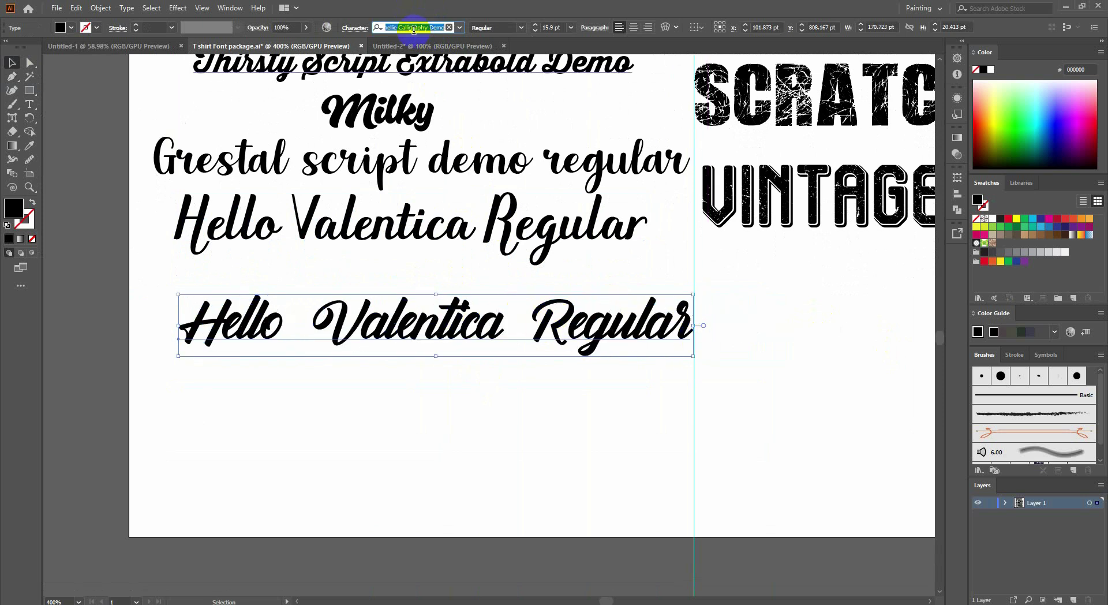
key("ctrl+c")
double_click(359, 309)
key("ctrl+a")
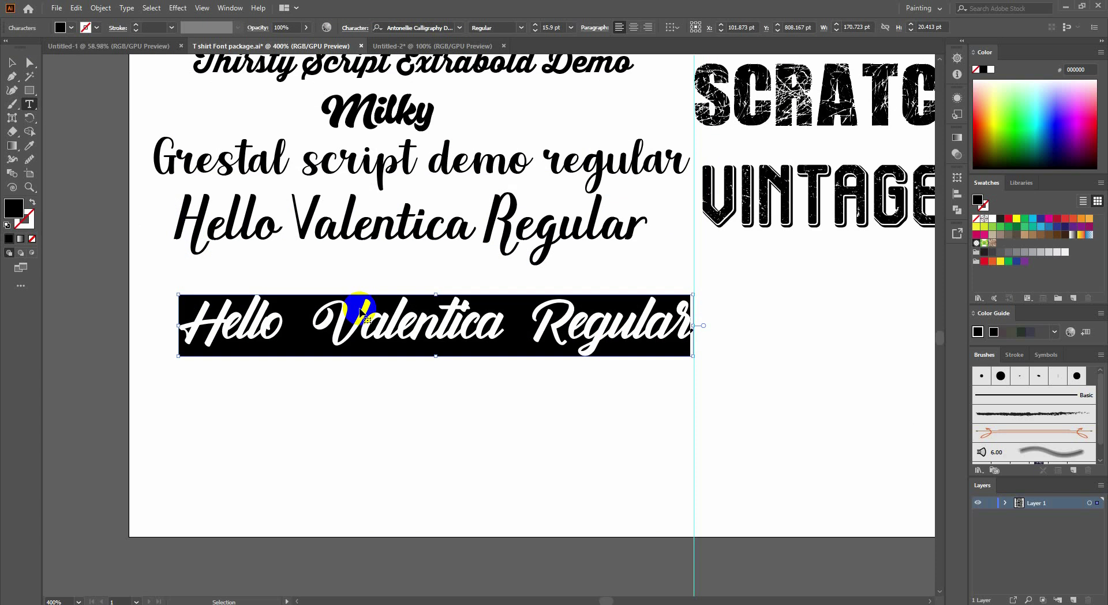
key("ctrl+v")
left_click(368, 315)
left_click(12, 65)
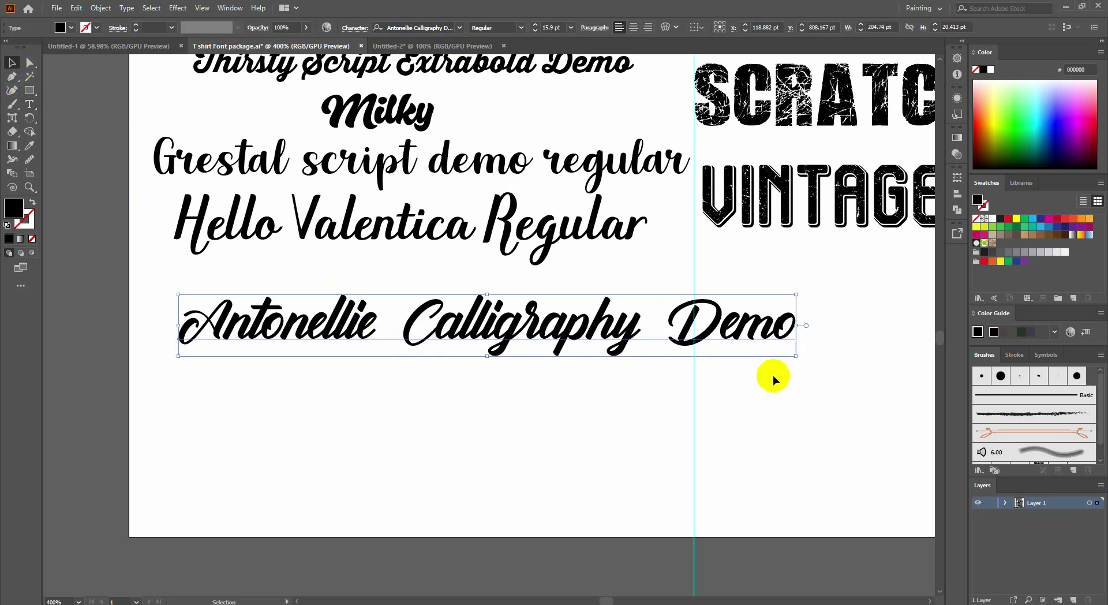
left_click_drag(796, 326, 688, 326)
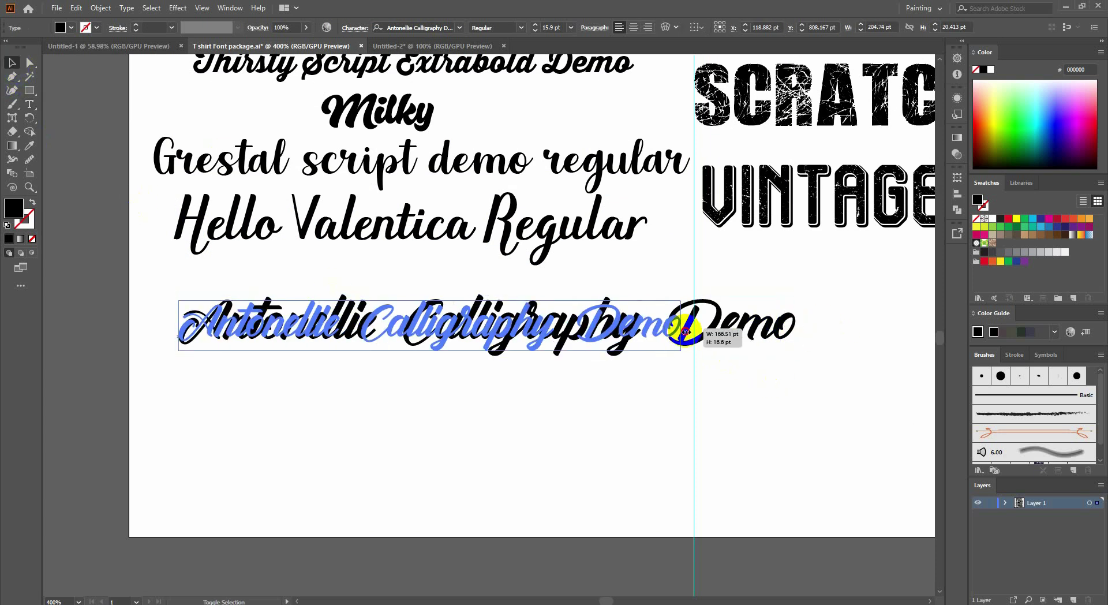
left_click(718, 350)
Step: Nudge the upper Antonellie text up and set the lower copied line in Arcon
scroll(536, 325, "down", 1)
left_click_drag(539, 288, 540, 357)
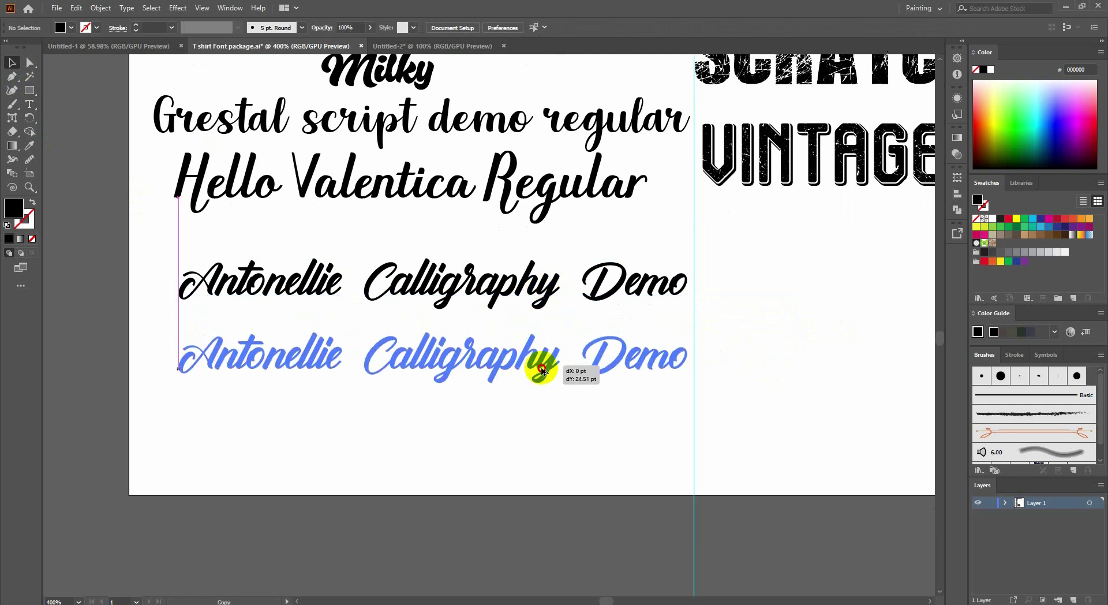
left_click_drag(470, 267, 470, 246)
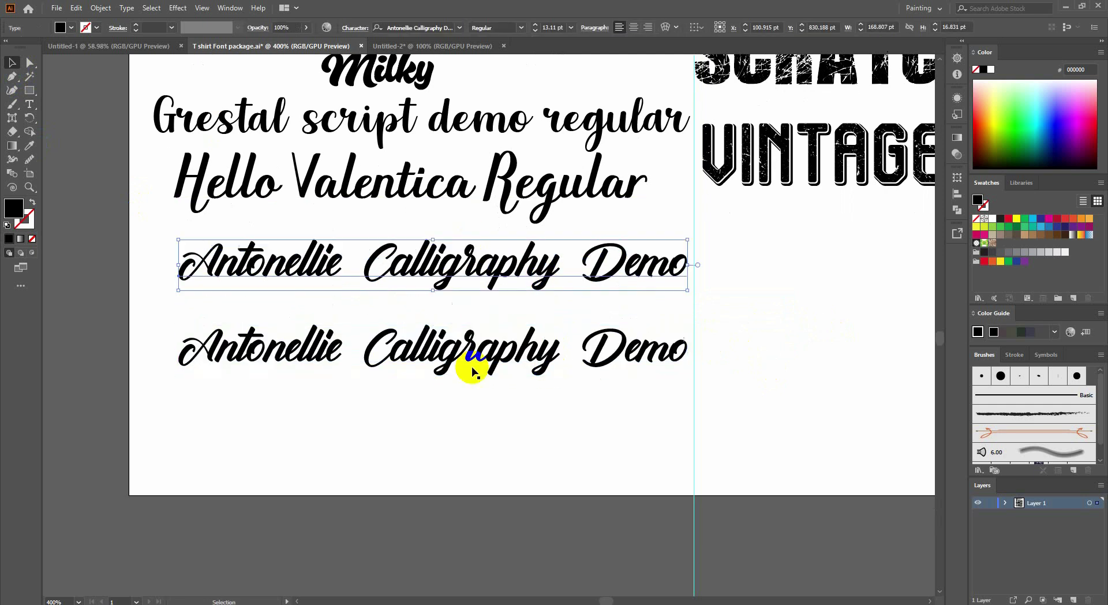
left_click(474, 363)
left_click(408, 27)
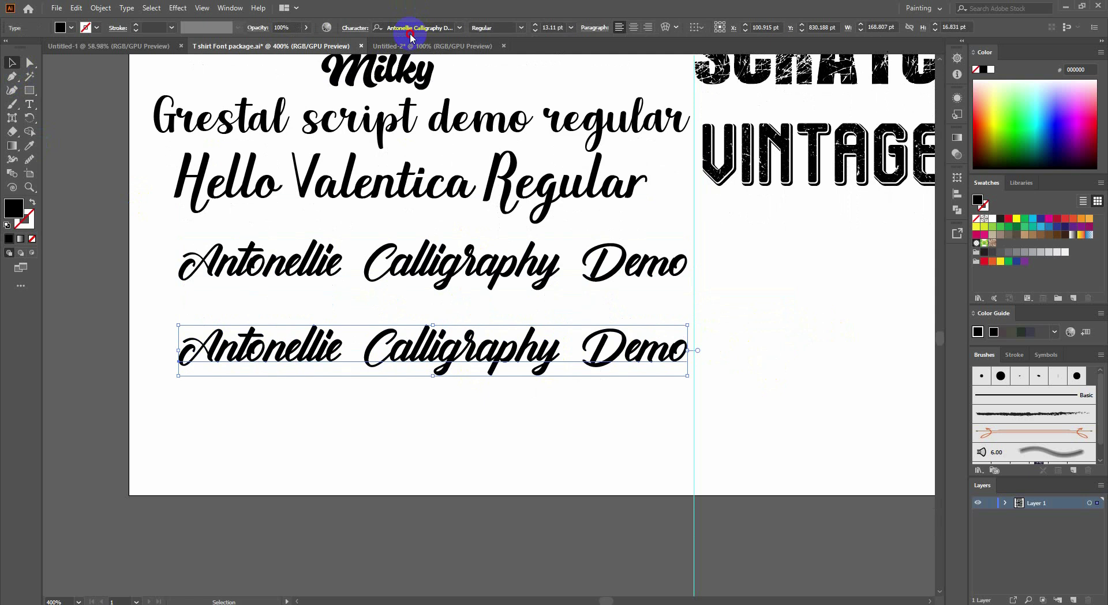
key("Down")
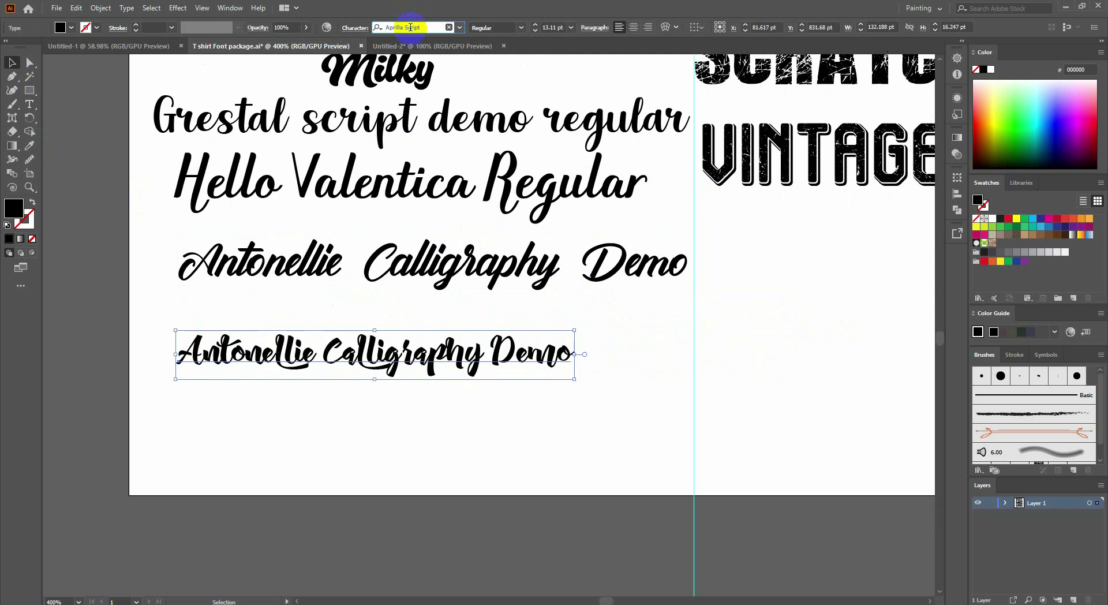
key("Down")
key("Down")
key("Down")
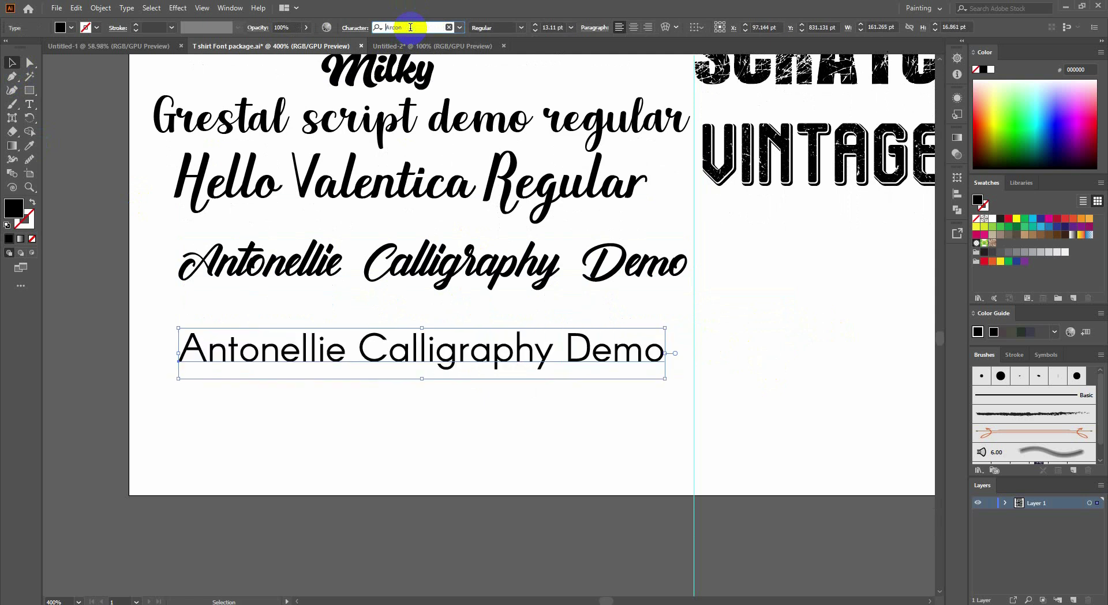
key("Down")
key("Up")
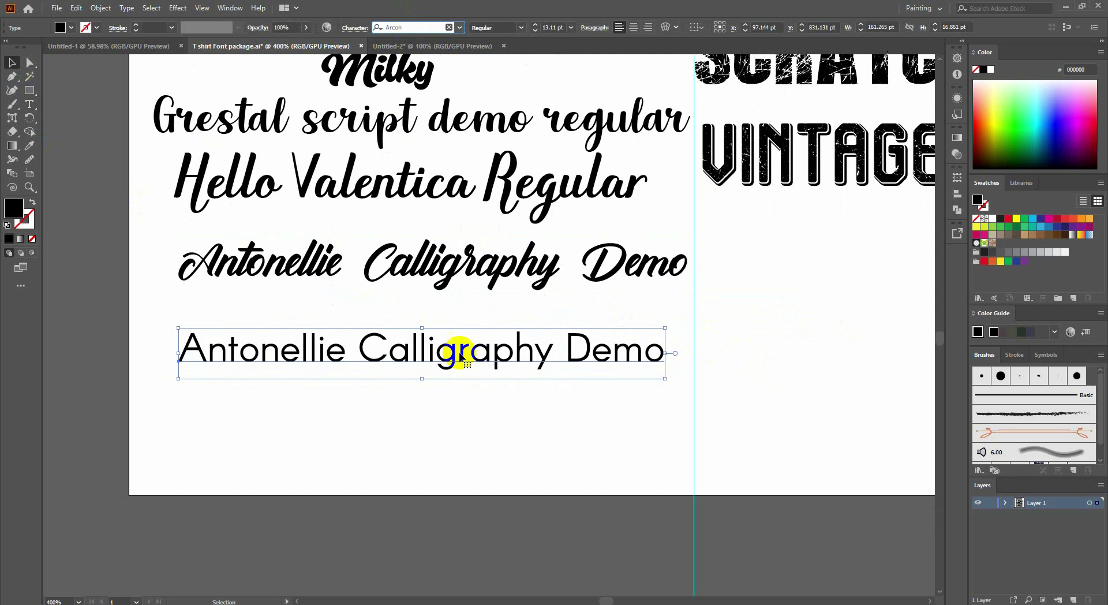
Step: Move the Arcon line under MACCOS DOUBLE DEMO and enlarge it to about 16 pt
scroll(453, 363, "down", 3, "alt")
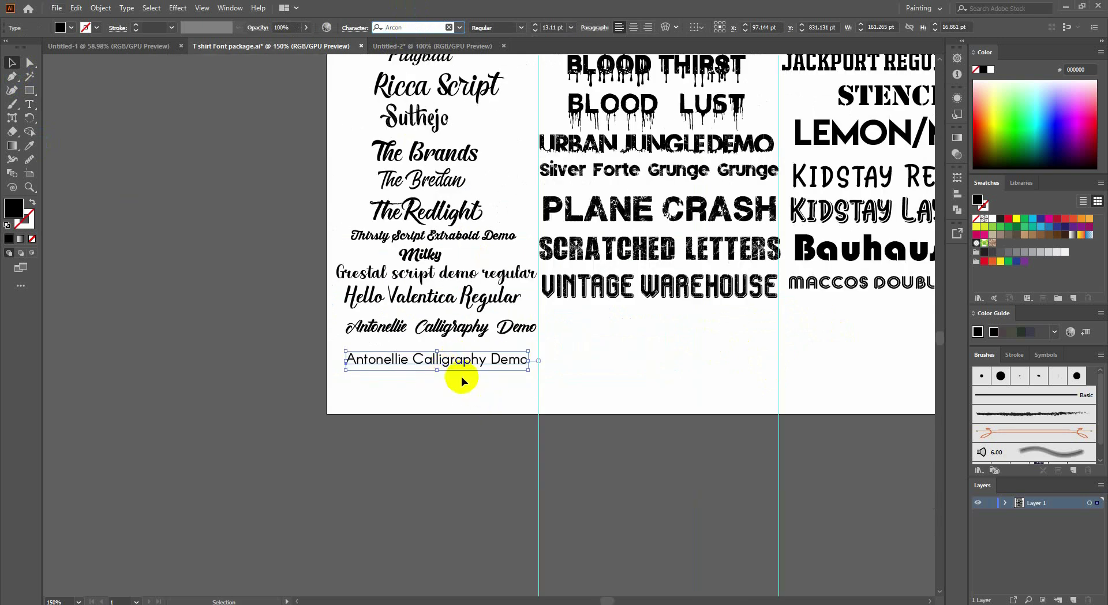
scroll(462, 379, "down", 1, "alt")
left_click_drag(319, 384, 617, 357)
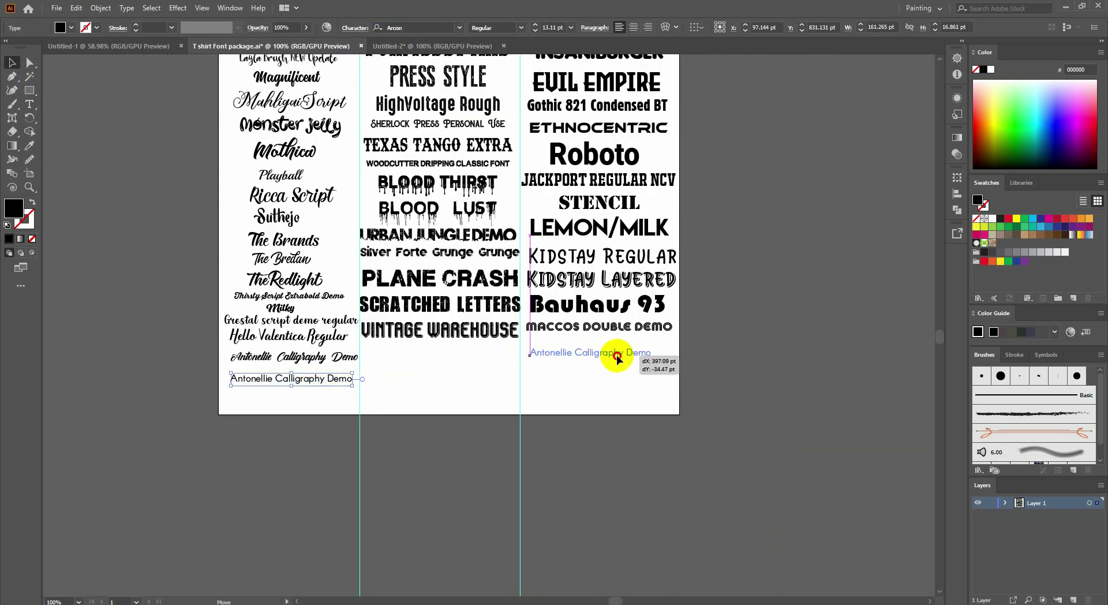
scroll(603, 173, "up", 2)
scroll(614, 318, "up", 2)
scroll(606, 405, "up", 1, "alt")
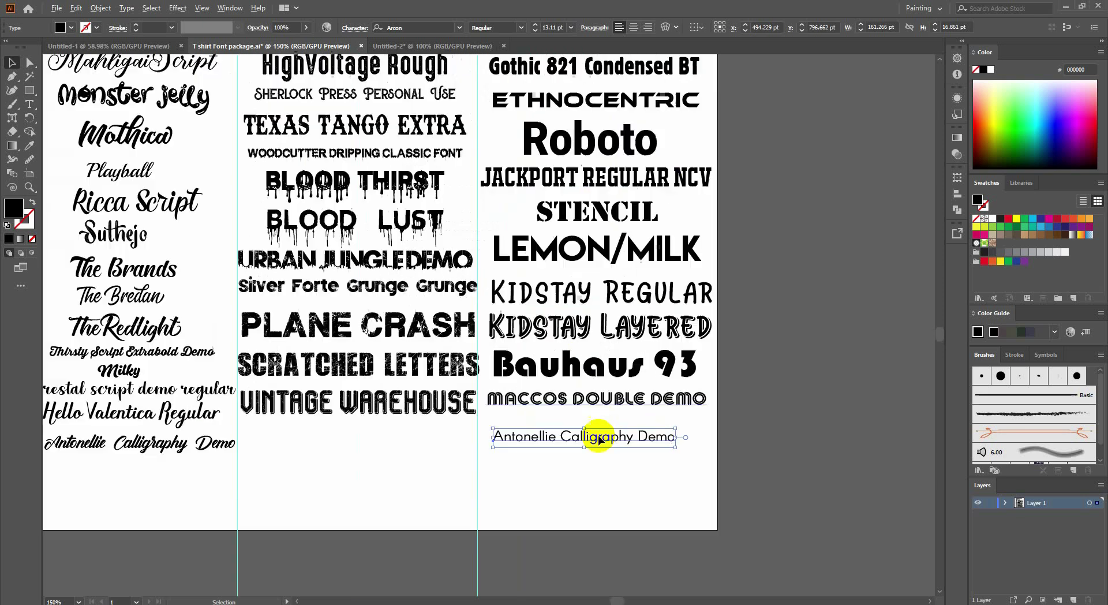
scroll(600, 440, "up", 2, "alt")
left_click_drag(594, 472, 595, 451)
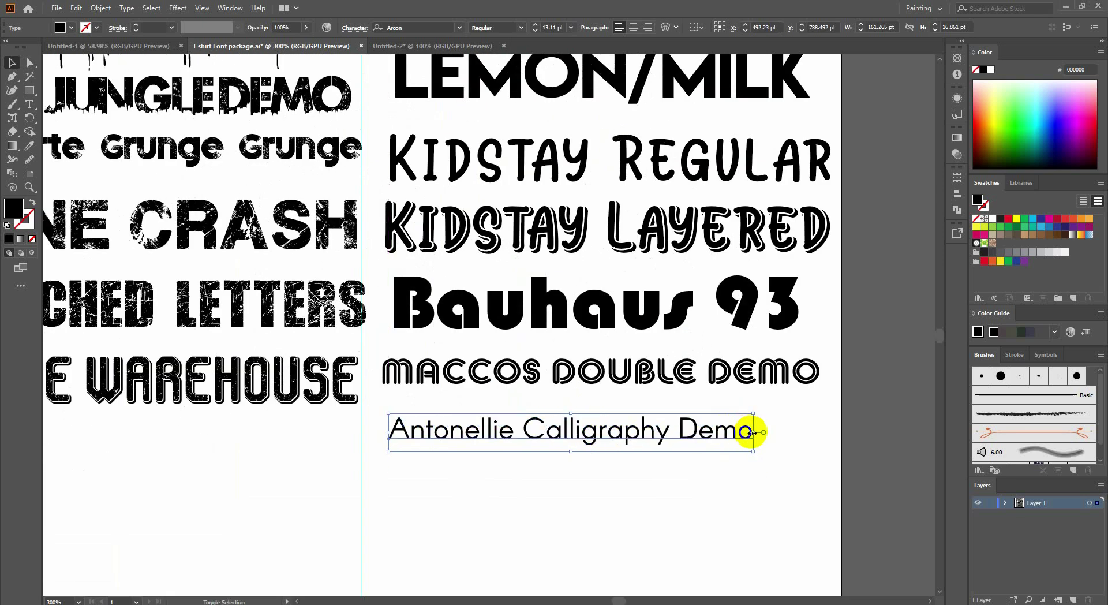
left_click_drag(751, 432, 837, 435)
scroll(733, 459, "down", 3, "alt")
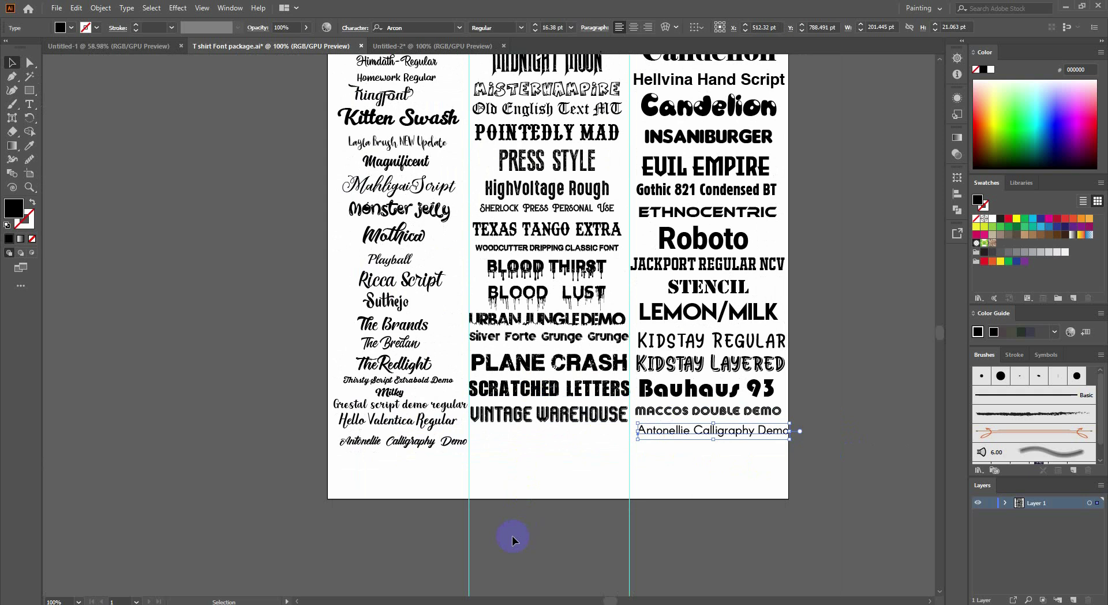
scroll(534, 428, "down", 1)
scroll(531, 432, "up", 2)
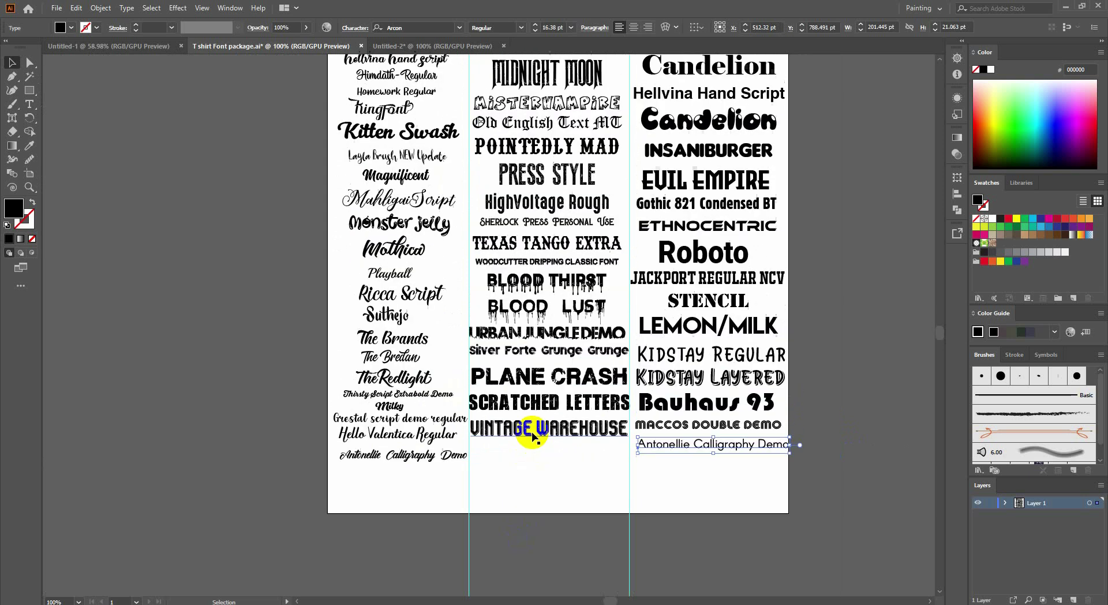
scroll(532, 434, "up", 2)
scroll(570, 283, "up", 1)
scroll(631, 240, "down", 1)
scroll(470, 549, "down", 3)
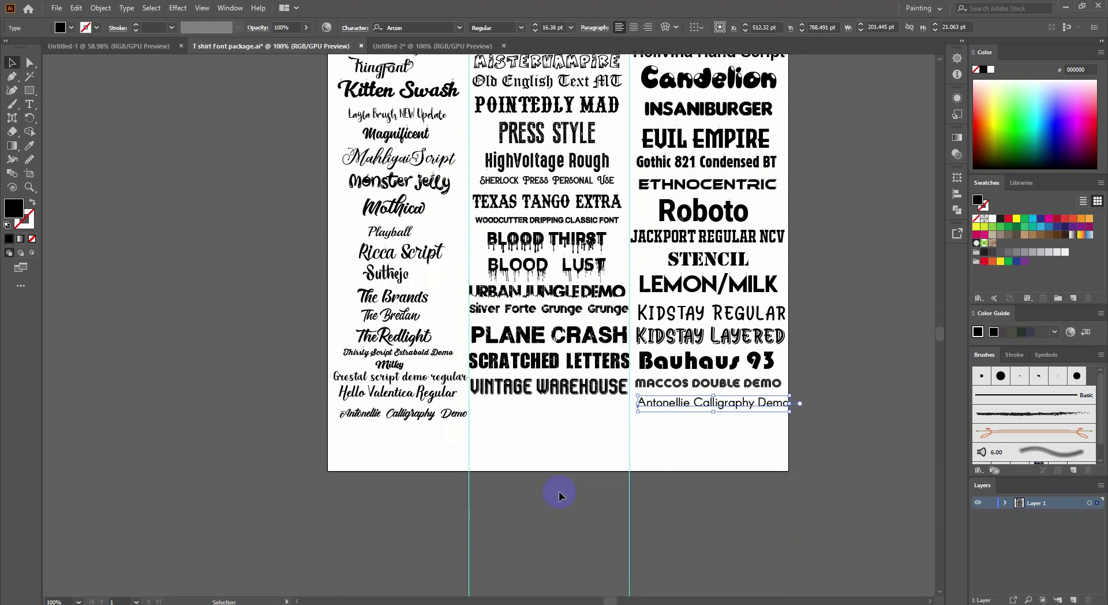
scroll(593, 396, "up", 1)
scroll(722, 371, "up", 2)
scroll(742, 285, "up", 1)
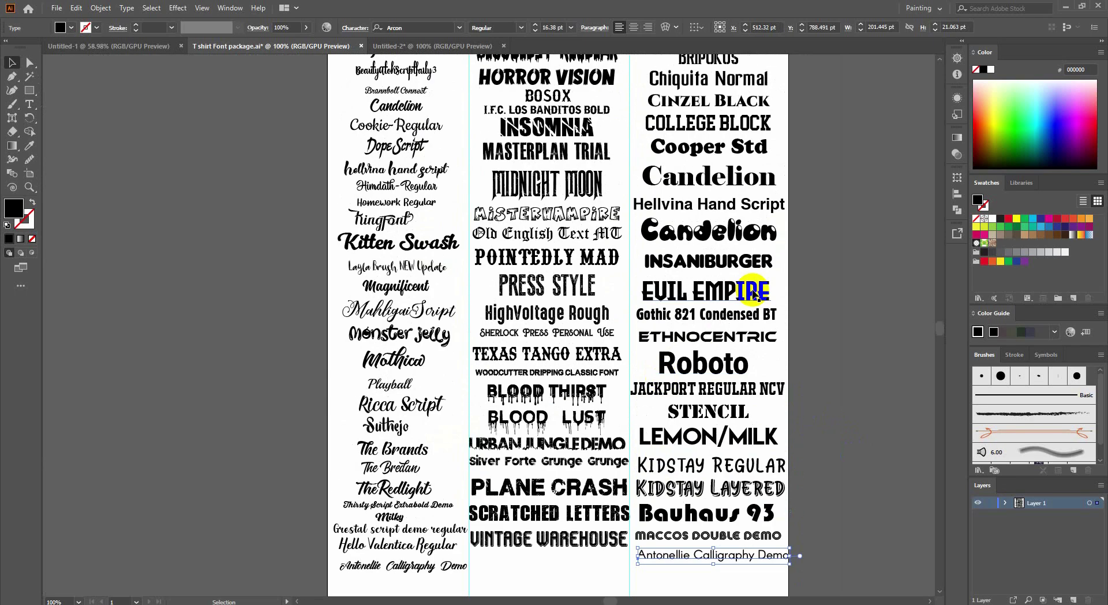
scroll(707, 249, "down", 2, "alt")
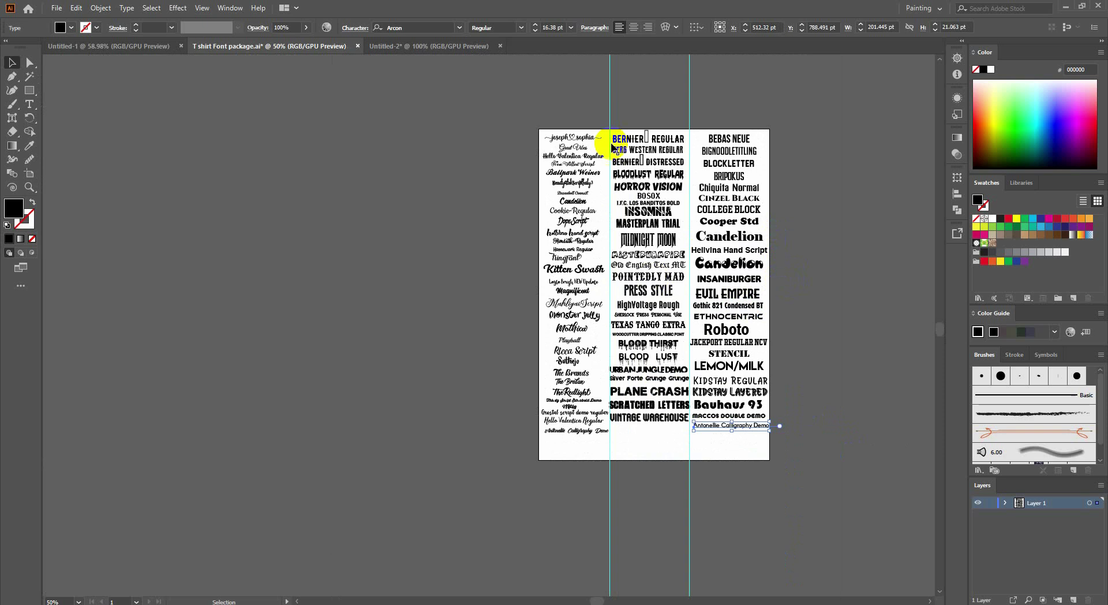
Step: In Untitled-2, give the T-SHIRT DESIGN text the Evil Empire font using the Eyedropper
left_click(435, 48)
scroll(483, 219, "down", 2, "alt")
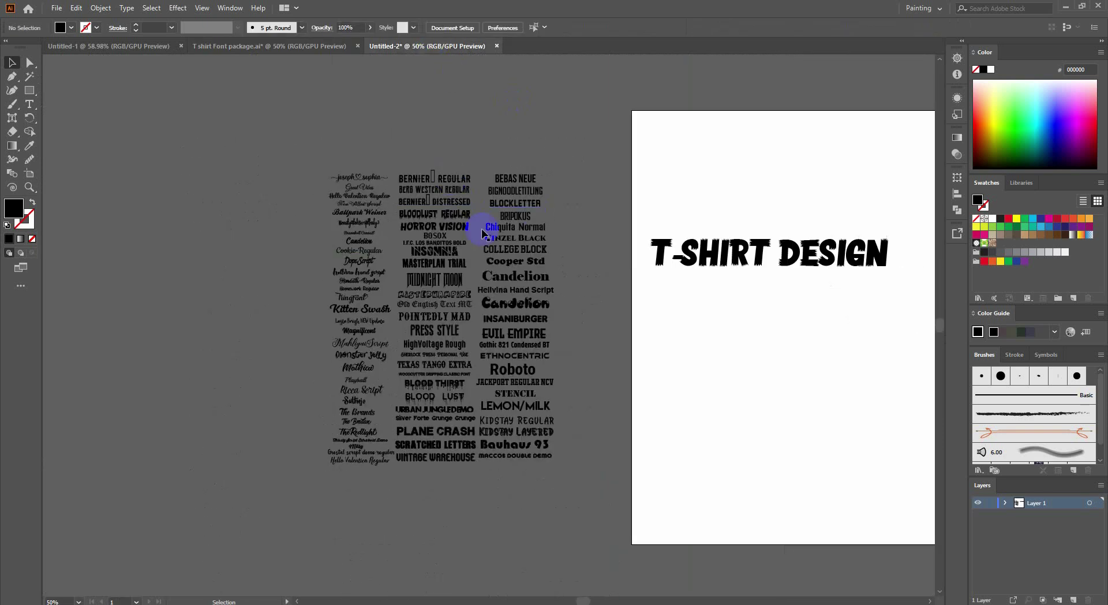
scroll(369, 173, "up", 3, "alt")
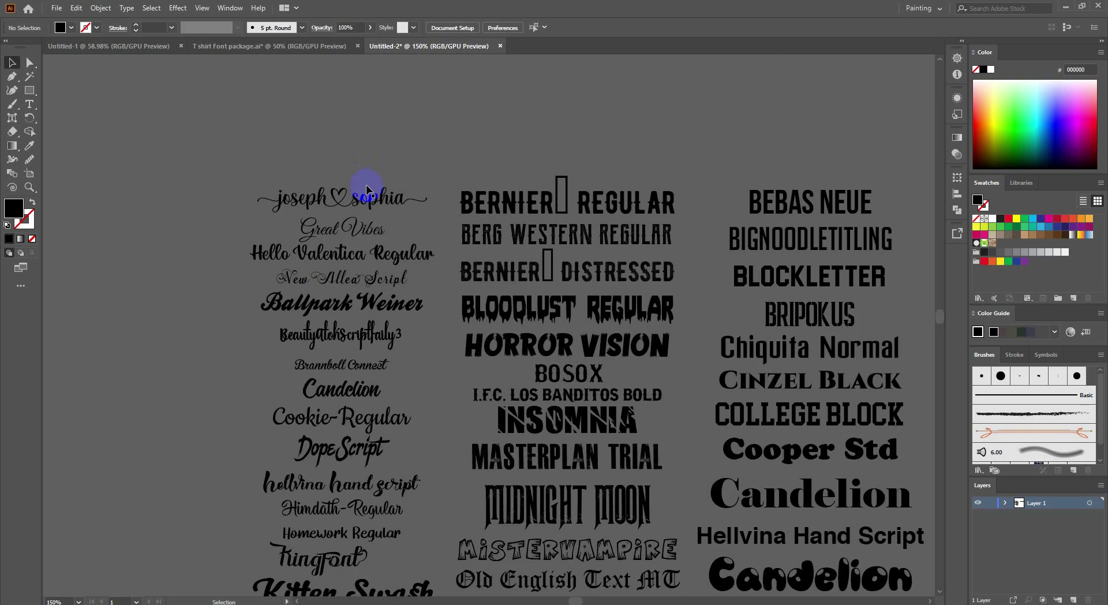
scroll(376, 185, "down", 2, "alt")
scroll(576, 235, "up", 2, "alt")
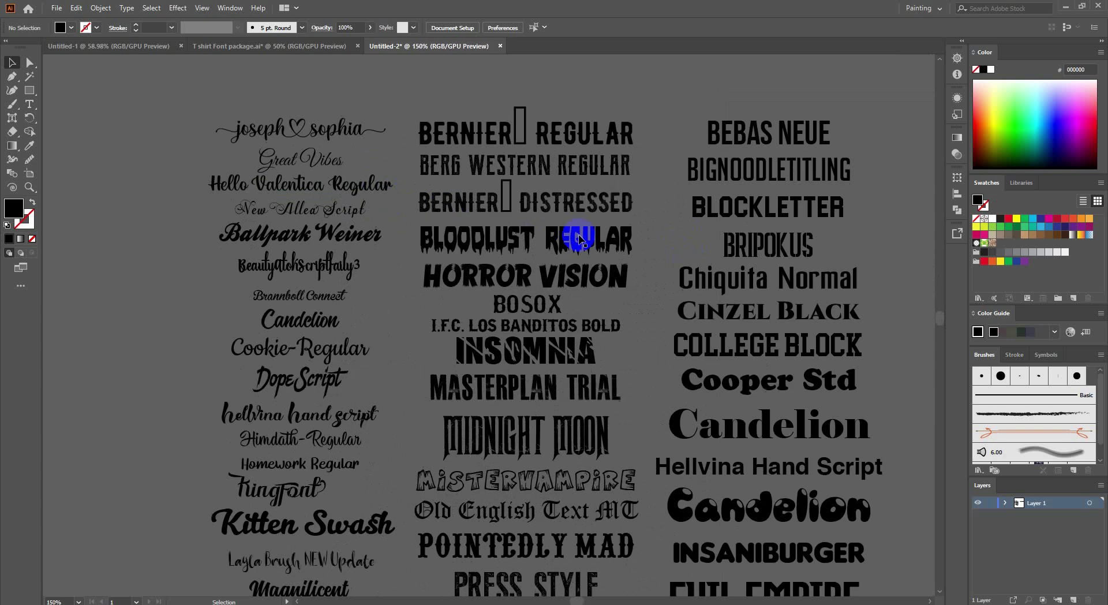
scroll(470, 240, "down", 2, "alt")
scroll(470, 235, "right", 5)
scroll(470, 235, "right", 3)
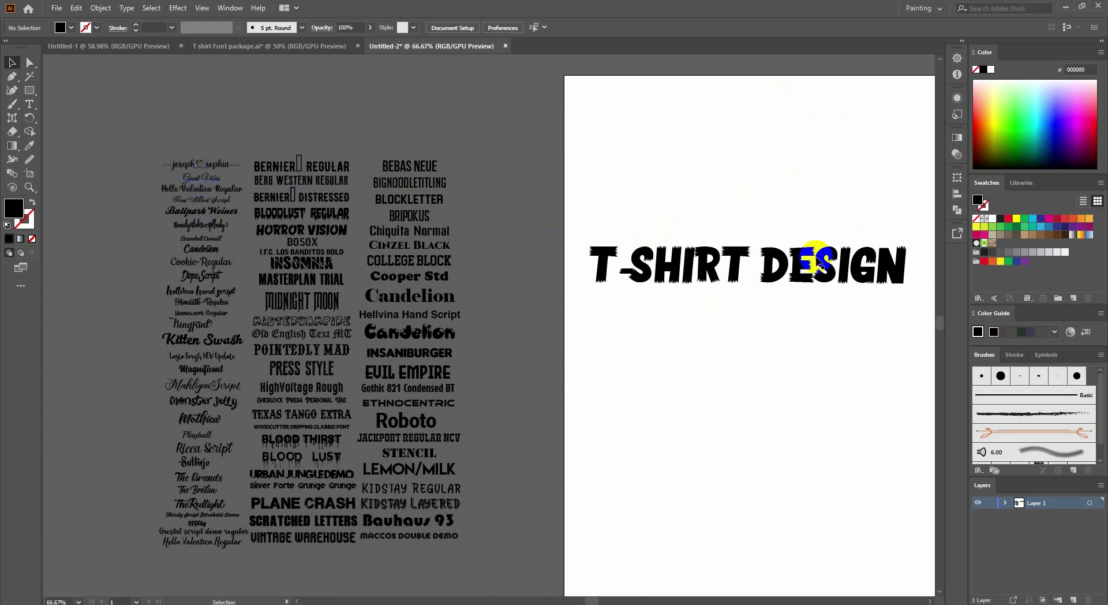
left_click(621, 287)
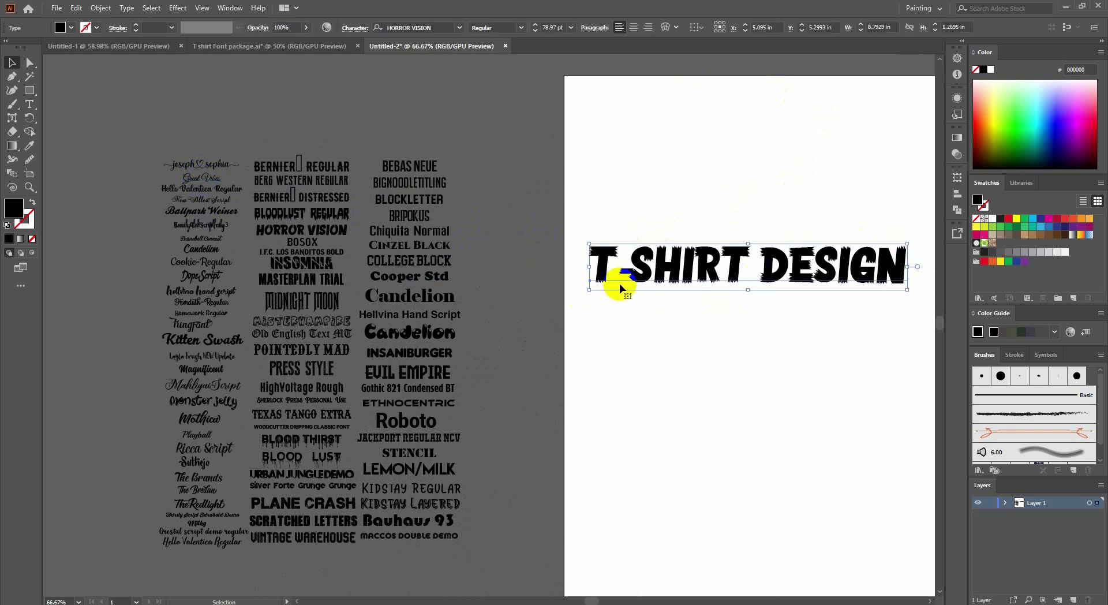
left_click(28, 147)
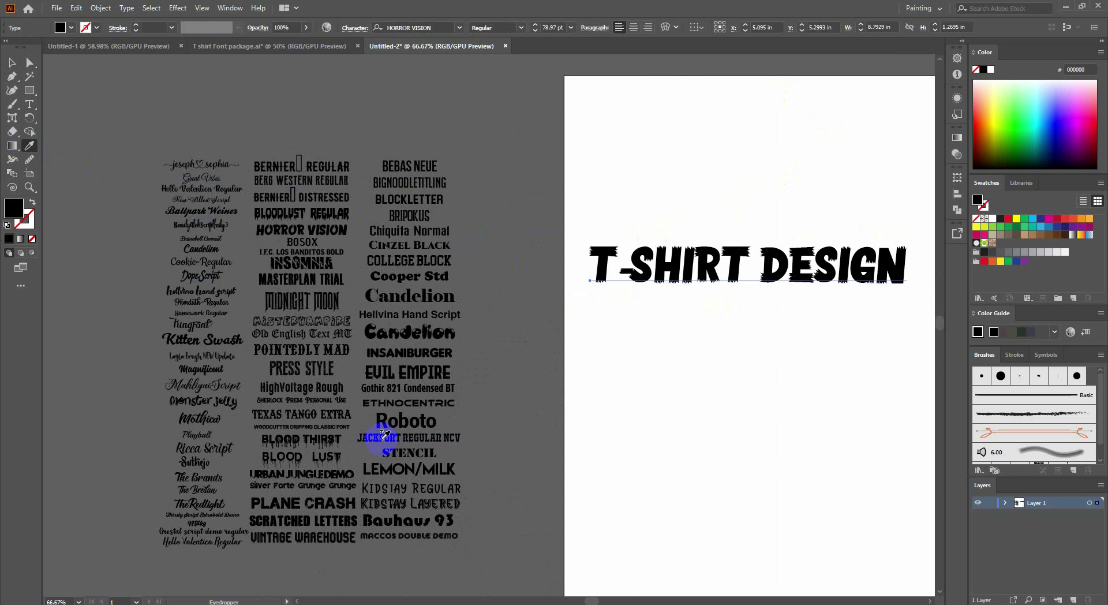
left_click(414, 370)
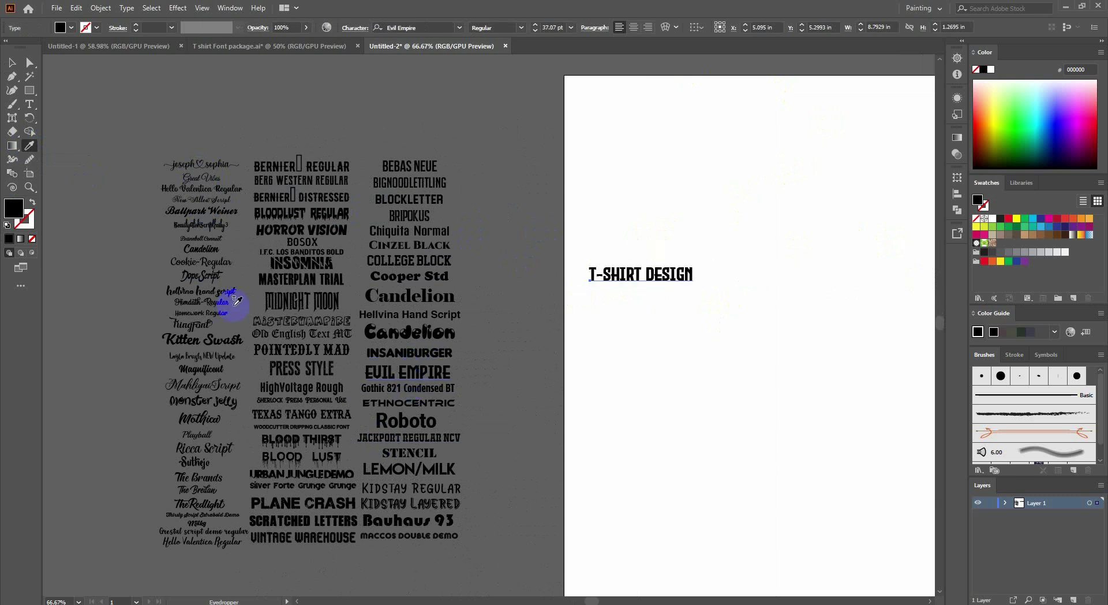
left_click(20, 62)
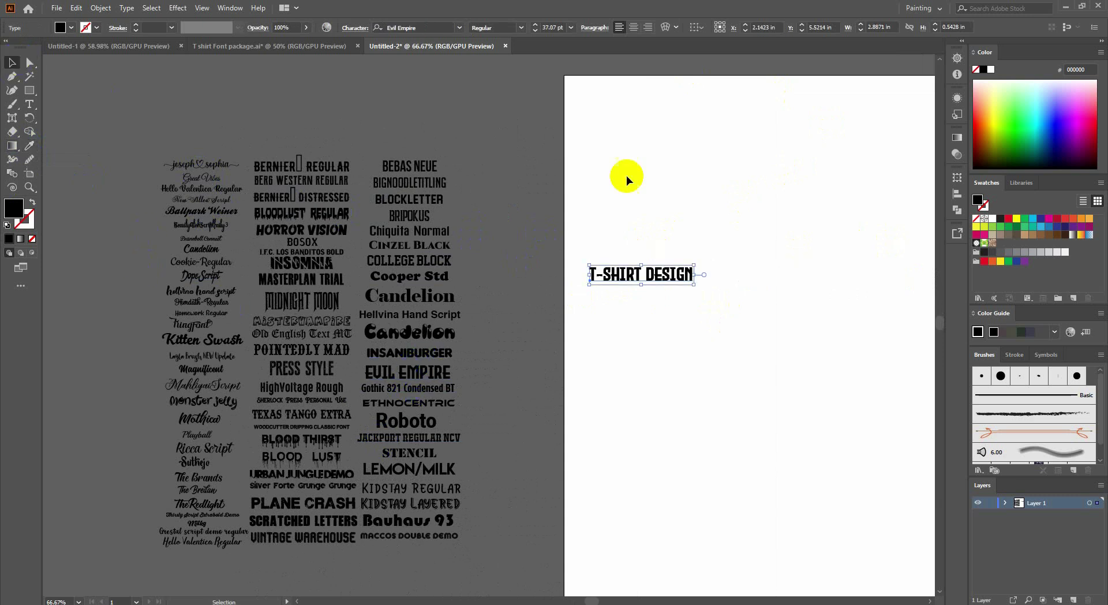
left_click(621, 177)
left_click_drag(605, 210, 597, 317)
Step: Edit the T-SHIRT DESIGN text, select the letters GN, then exit editing
scroll(598, 317, "right", 5)
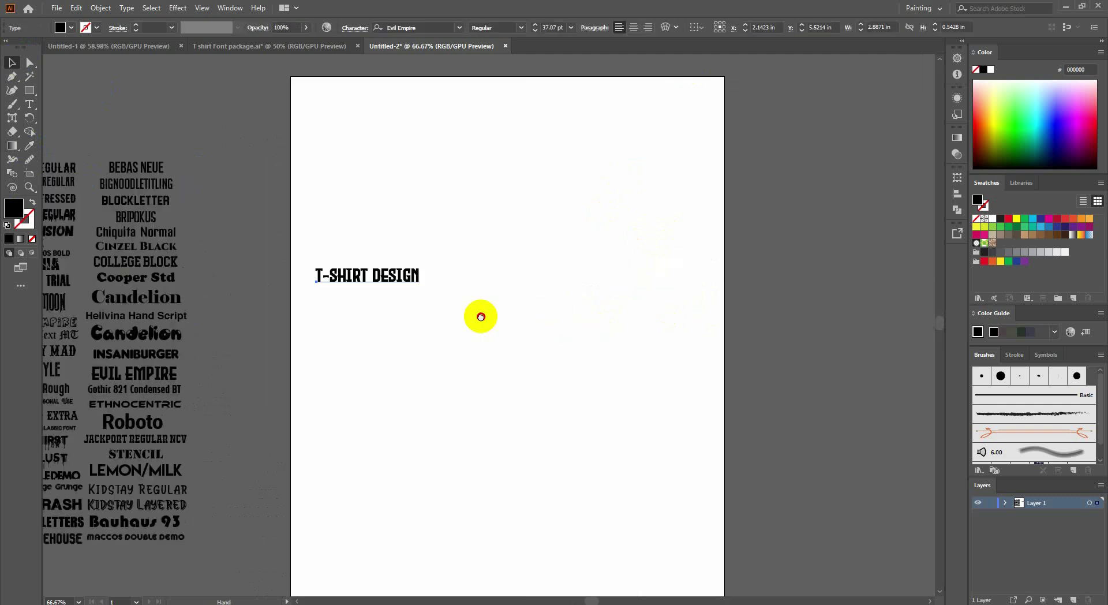
double_click(421, 274)
left_click_drag(401, 276, 417, 277)
key("Escape")
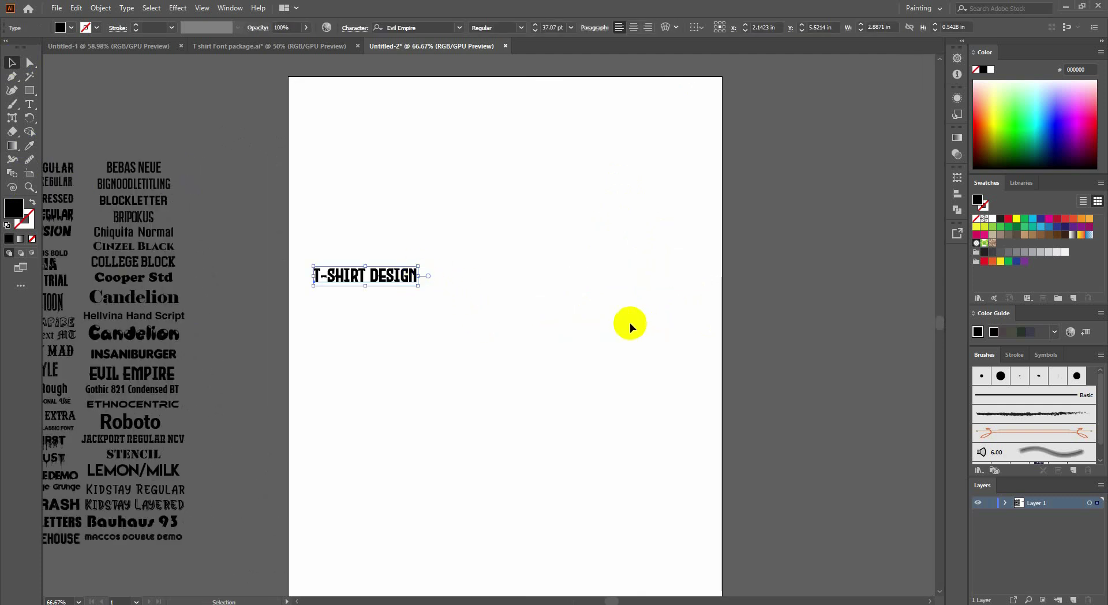
scroll(625, 331, "down", 2)
left_click_drag(489, 247, 550, 330)
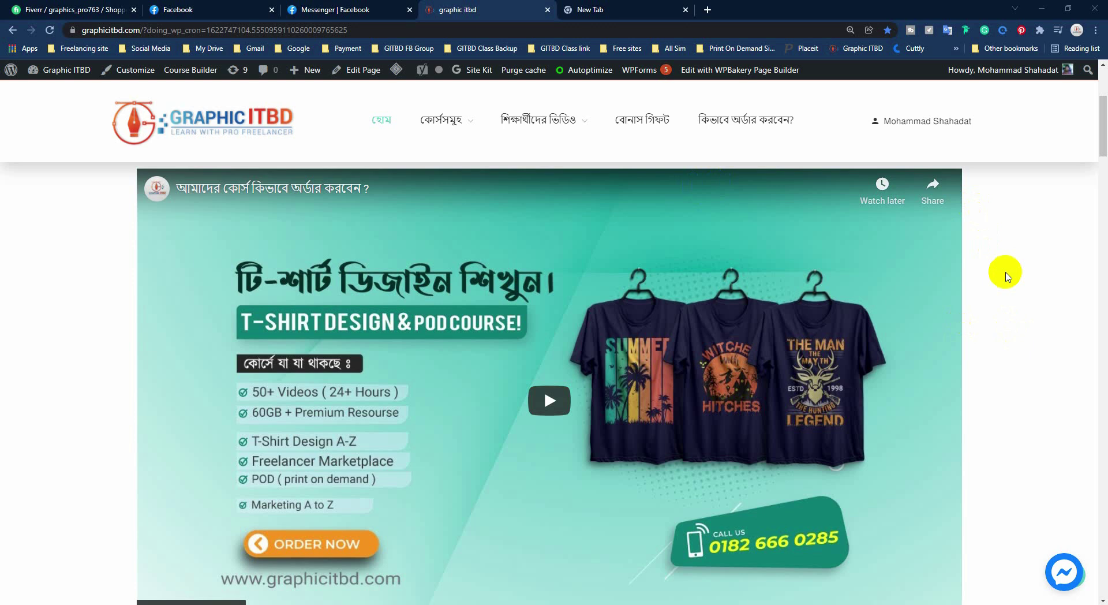
scroll(1007, 276, "up", 1)
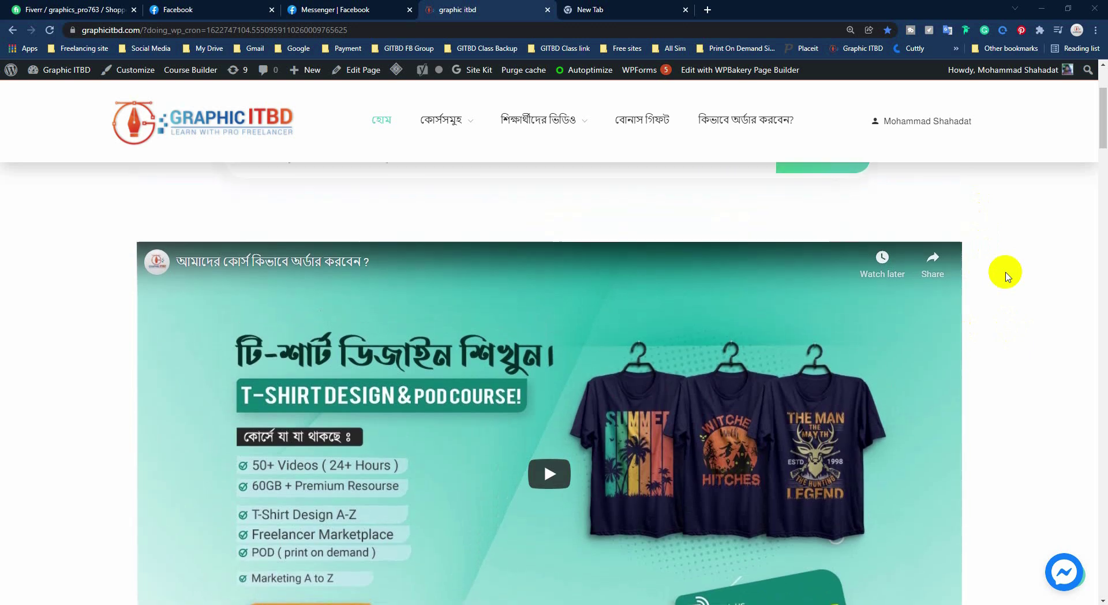
scroll(1008, 276, "up", 1)
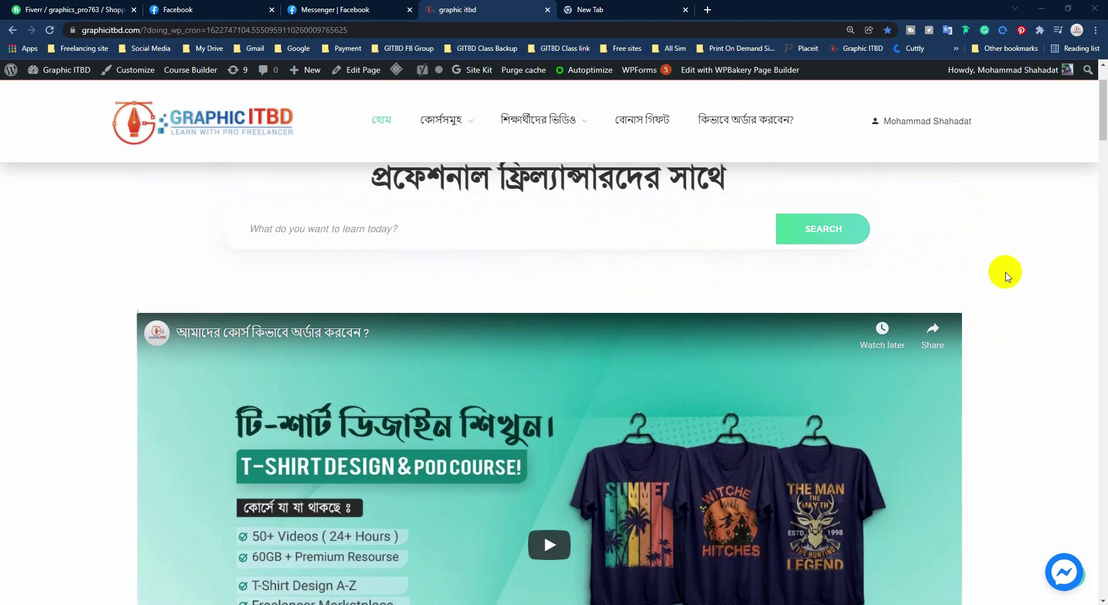
scroll(1008, 276, "down", 2)
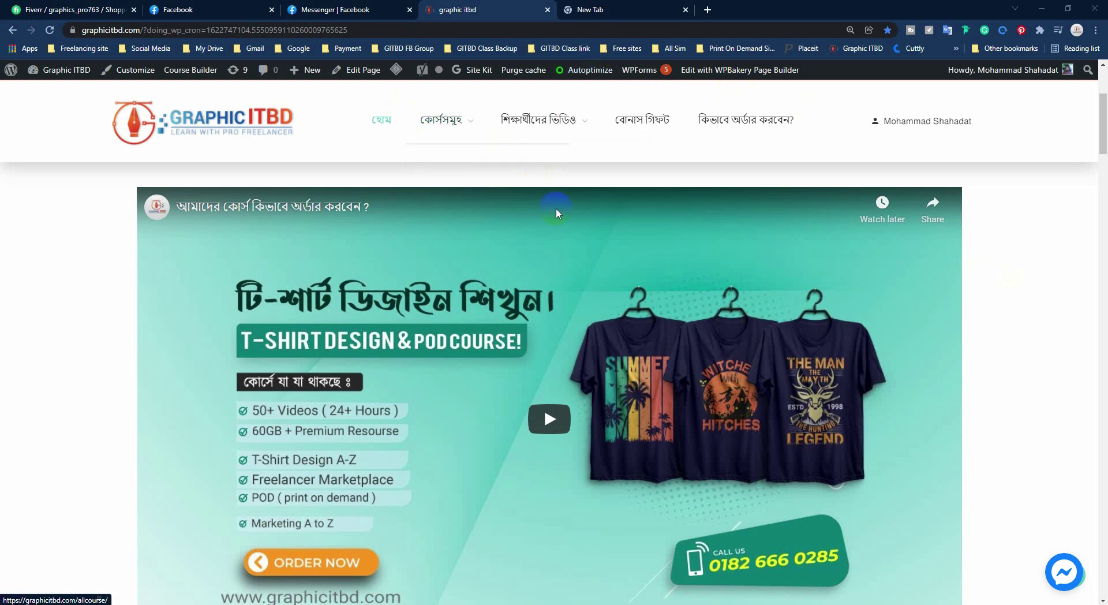
scroll(881, 245, "up", 1)
scroll(882, 245, "down", 2)
scroll(755, 266, "up", 3)
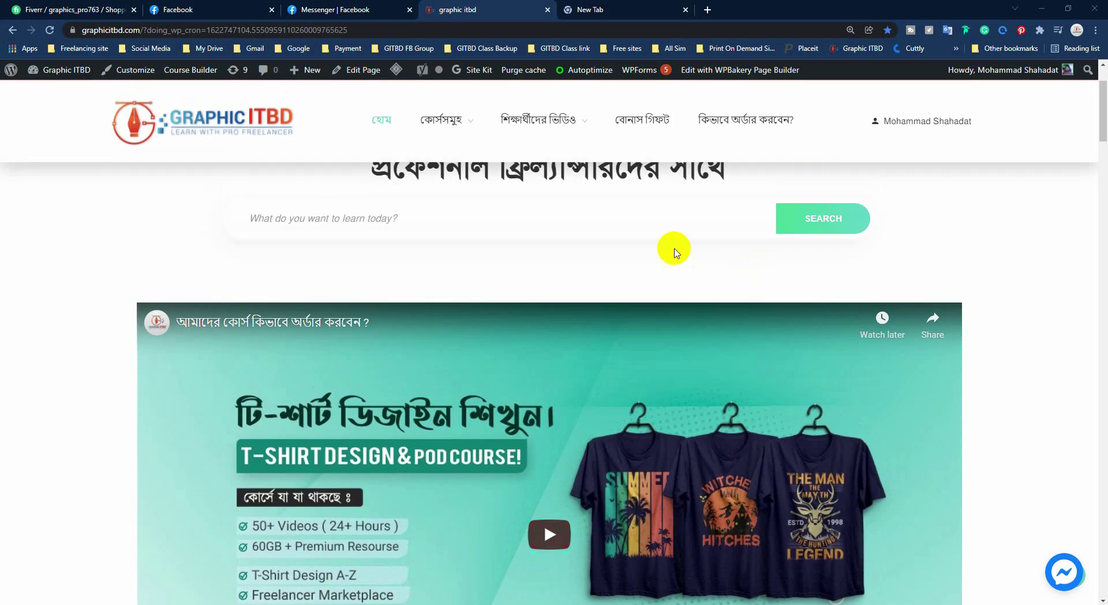
scroll(677, 264, "down", 3)
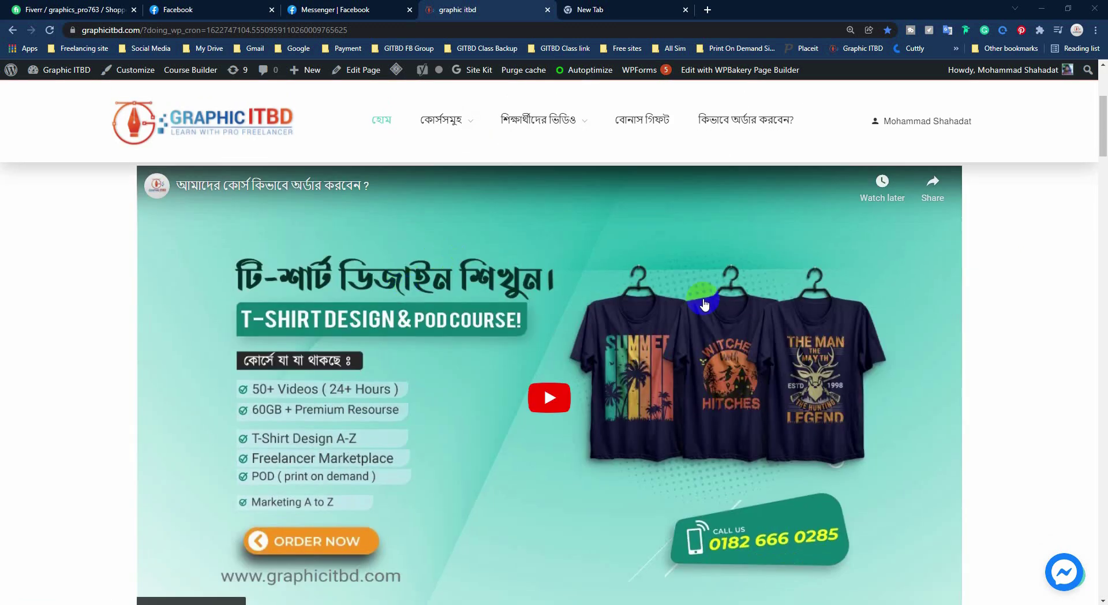
scroll(506, 330, "down", 1)
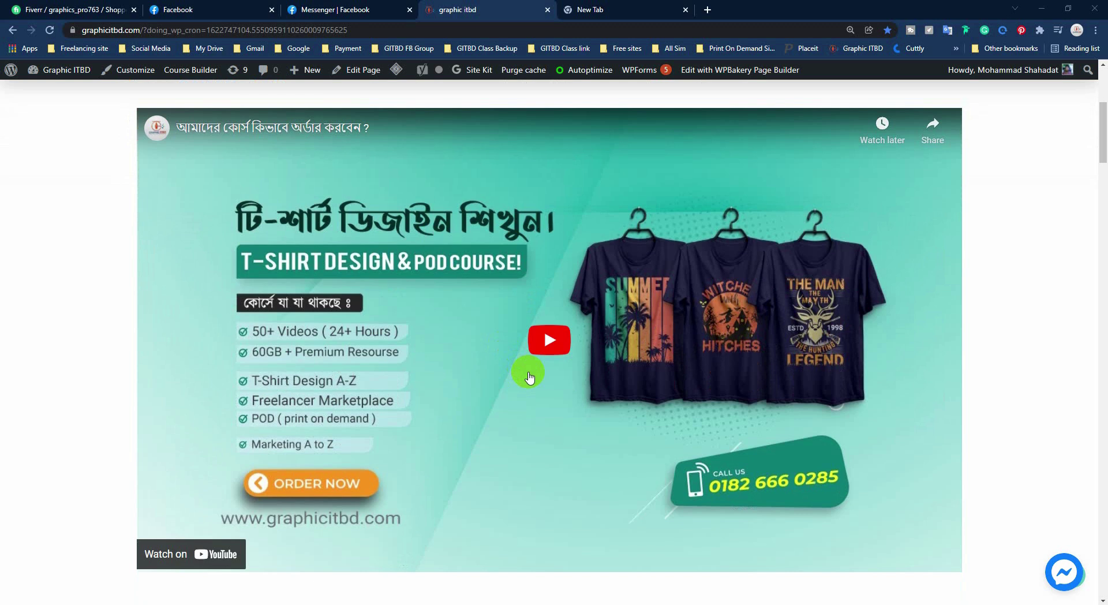
scroll(514, 366, "up", 1)
scroll(248, 347, "down", 1)
scroll(607, 297, "up", 5)
scroll(606, 324, "down", 10)
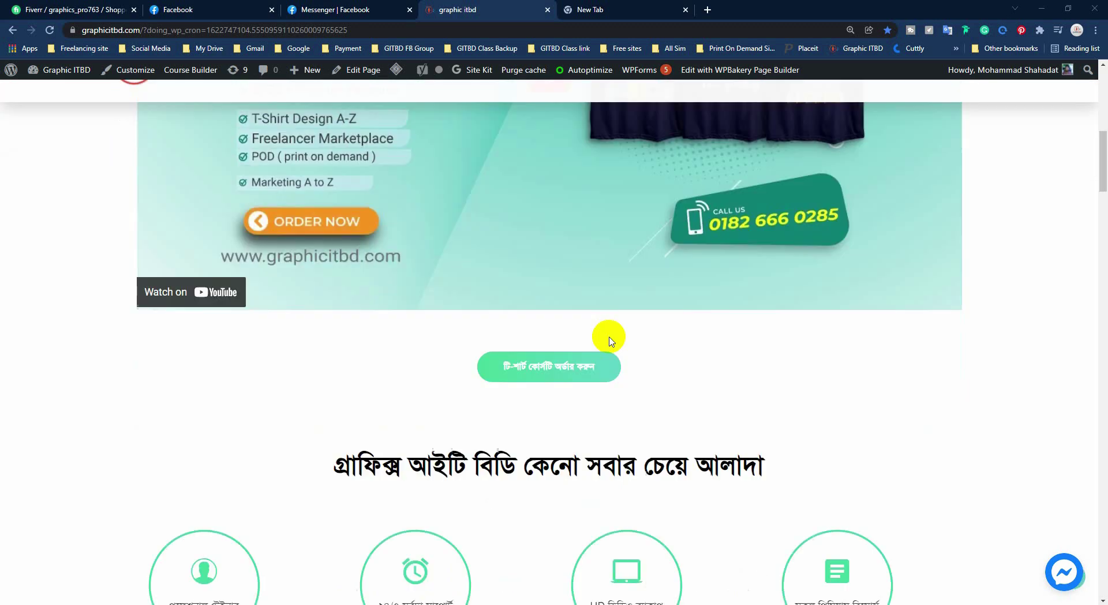
scroll(611, 345, "down", 9)
scroll(606, 344, "up", 10)
scroll(604, 341, "down", 3)
scroll(604, 346, "up", 3)
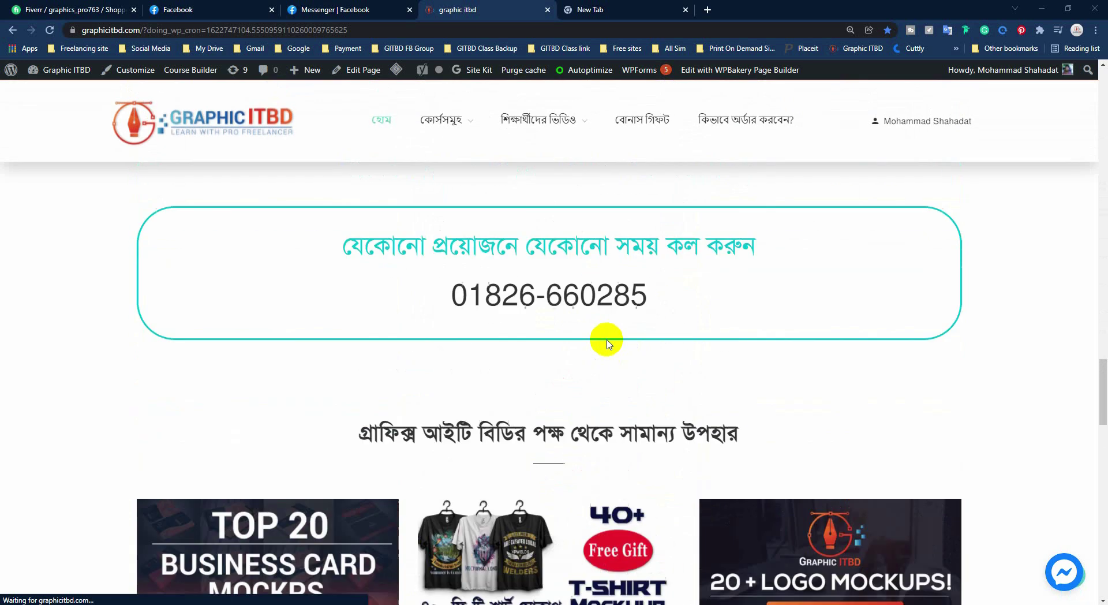
scroll(602, 360, "down", 10)
scroll(458, 366, "down", 5)
scroll(482, 371, "down", 1)
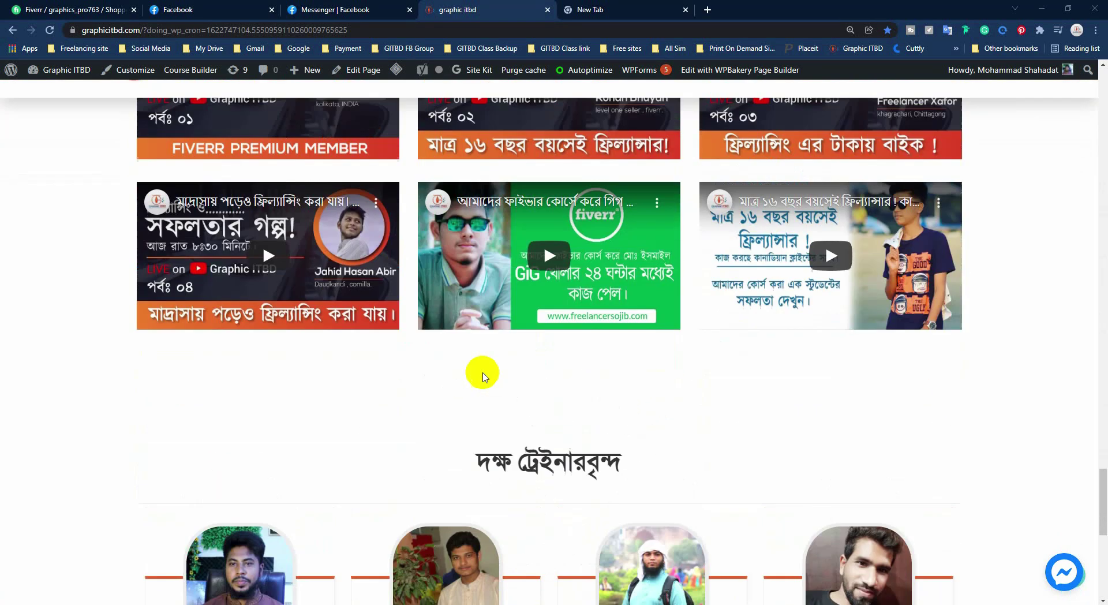
scroll(482, 372, "up", 6)
scroll(484, 377, "up", 3)
scroll(483, 372, "down", 4)
scroll(484, 376, "down", 10)
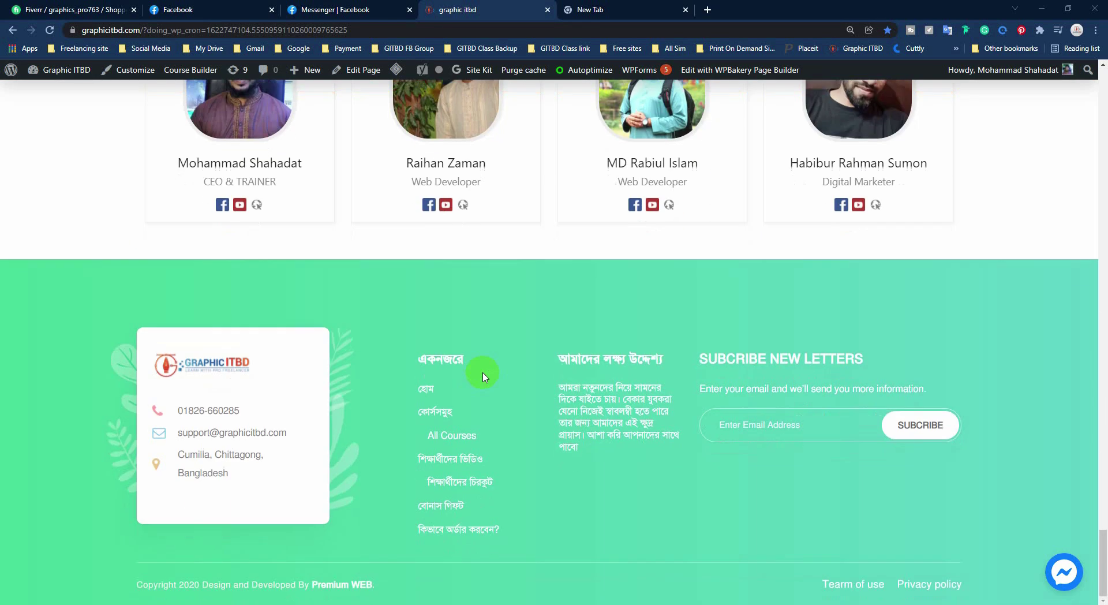
scroll(482, 377, "up", 4)
scroll(483, 377, "up", 5)
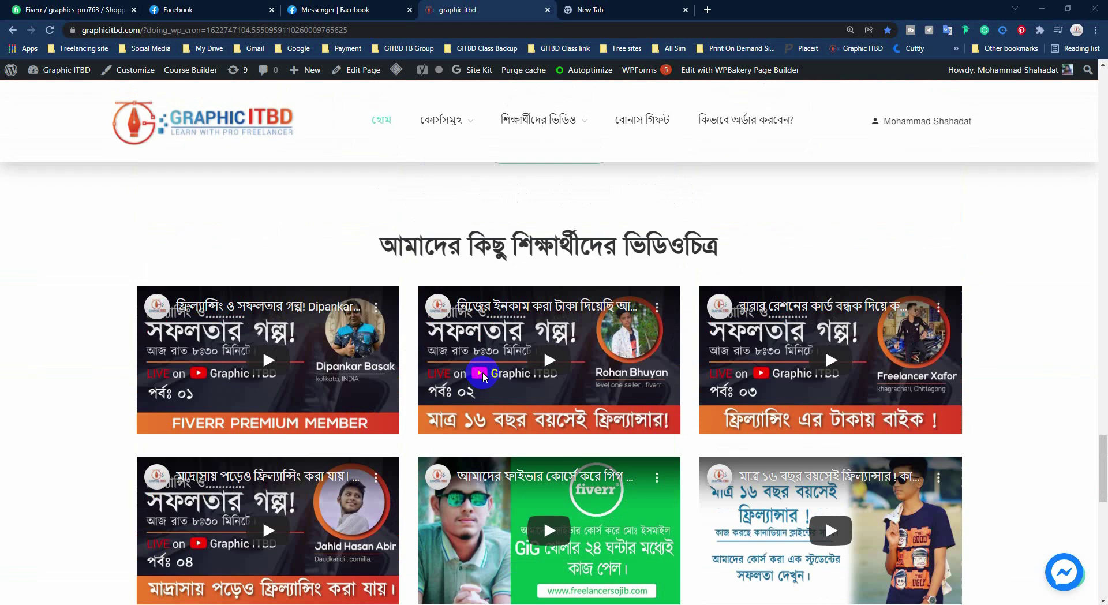
scroll(483, 376, "up", 5)
scroll(483, 377, "up", 4)
scroll(483, 376, "up", 5)
scroll(508, 352, "down", 8)
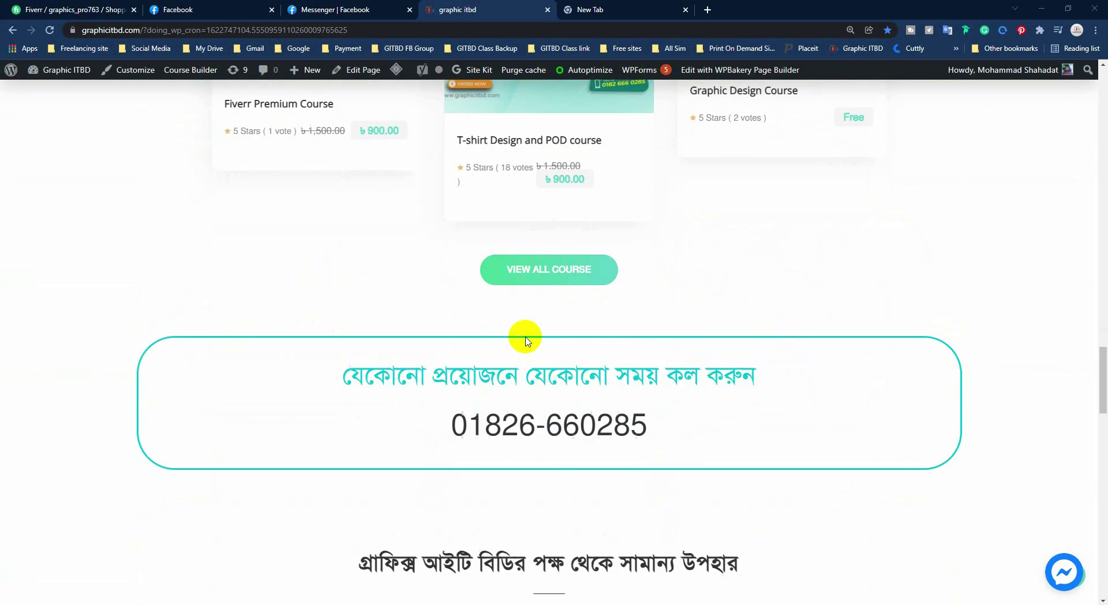
scroll(522, 336, "up", 3)
scroll(574, 311, "up", 1)
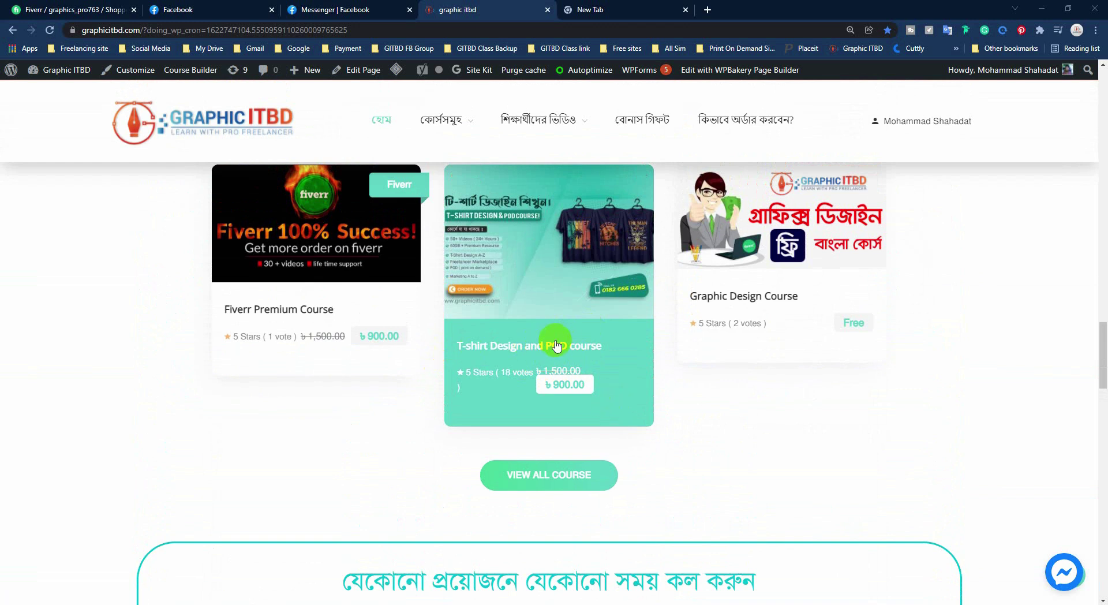
Step: Open DaFont, Google Fonts, 1001 Fonts, Font Squirrel and FontSpace from the Font bookmarks, viewing DaFont
left_click(650, 6)
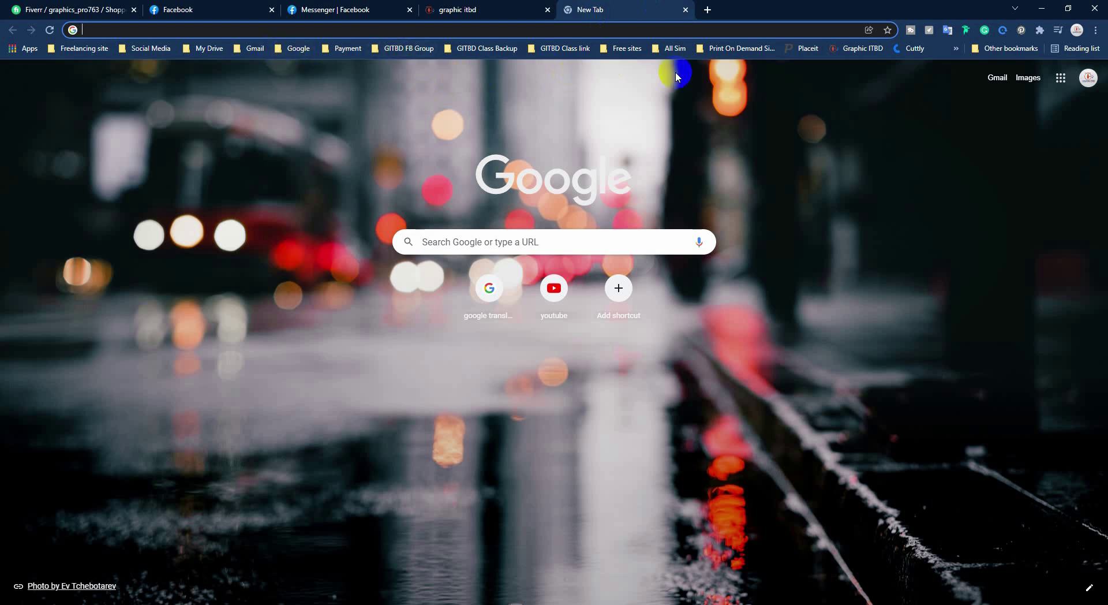
left_click(623, 48)
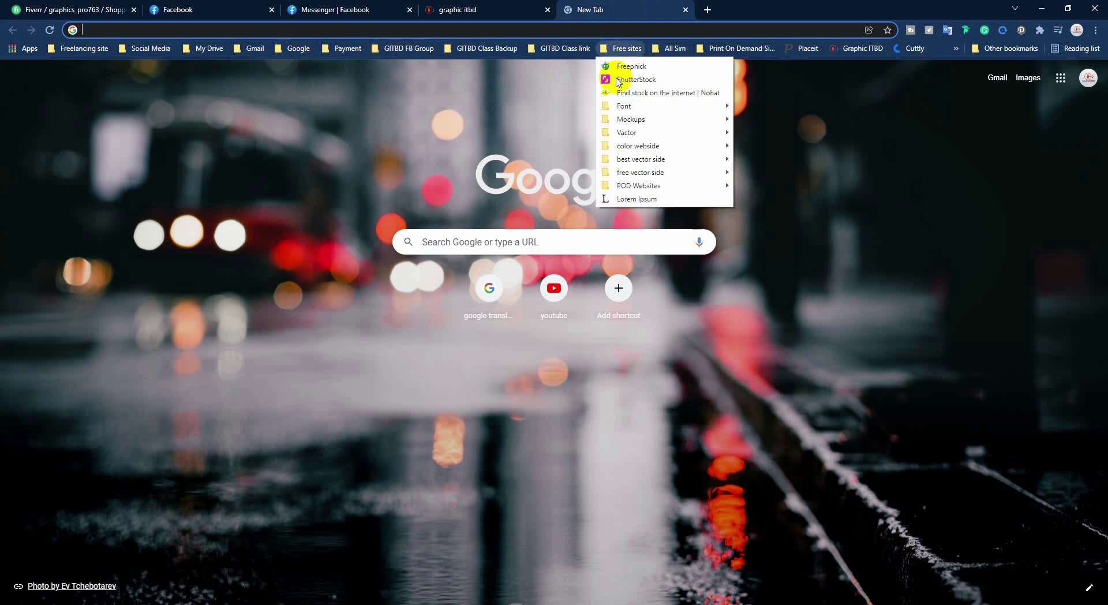
mouse_move(623, 105)
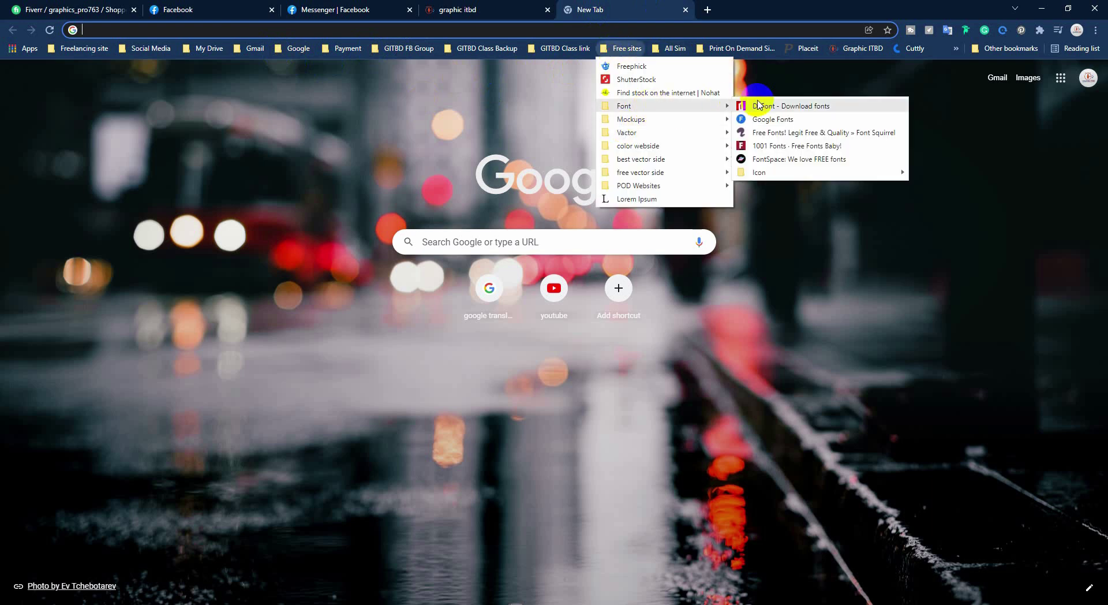
middle_click(783, 111)
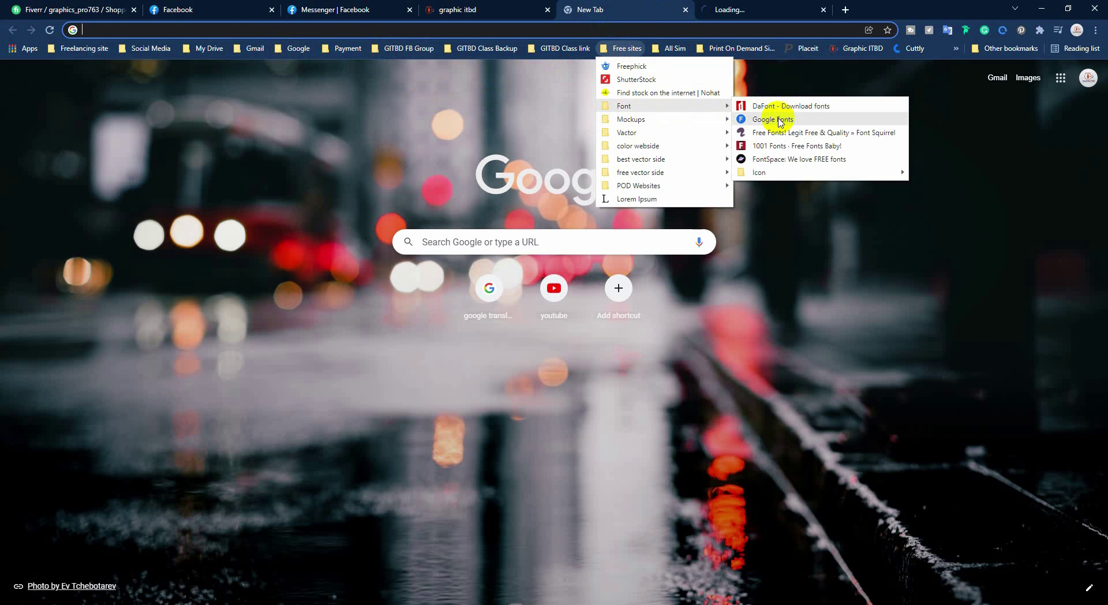
middle_click(777, 147)
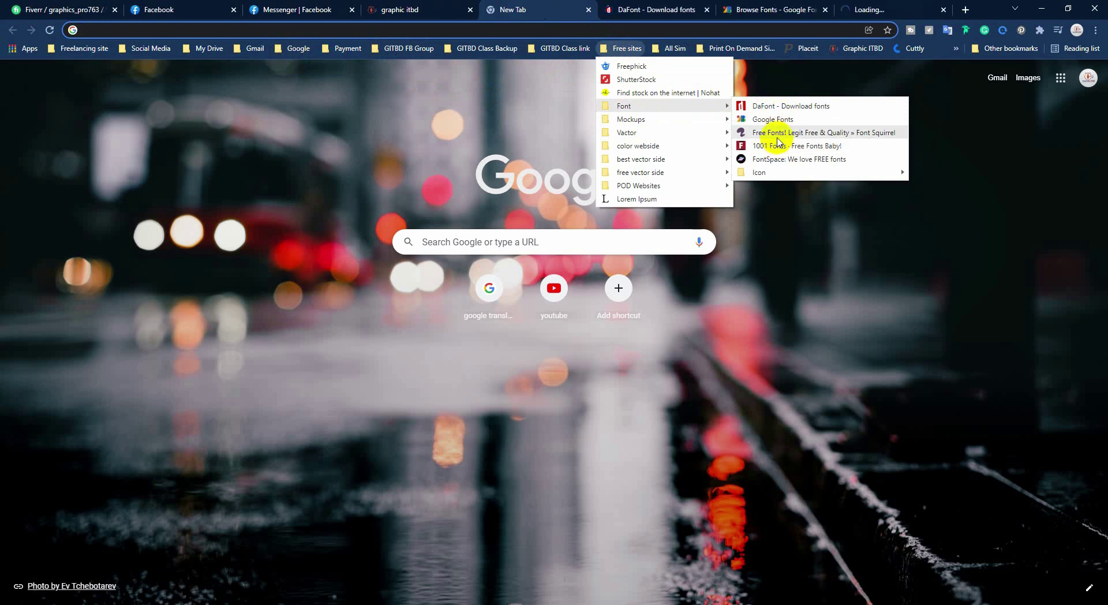
middle_click(776, 134)
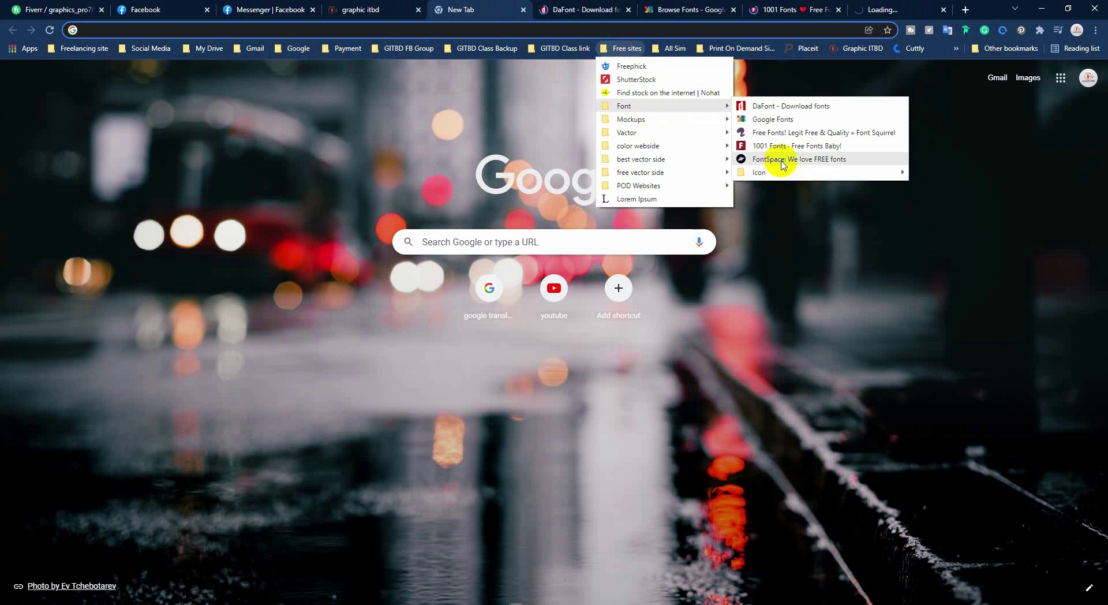
middle_click(783, 162)
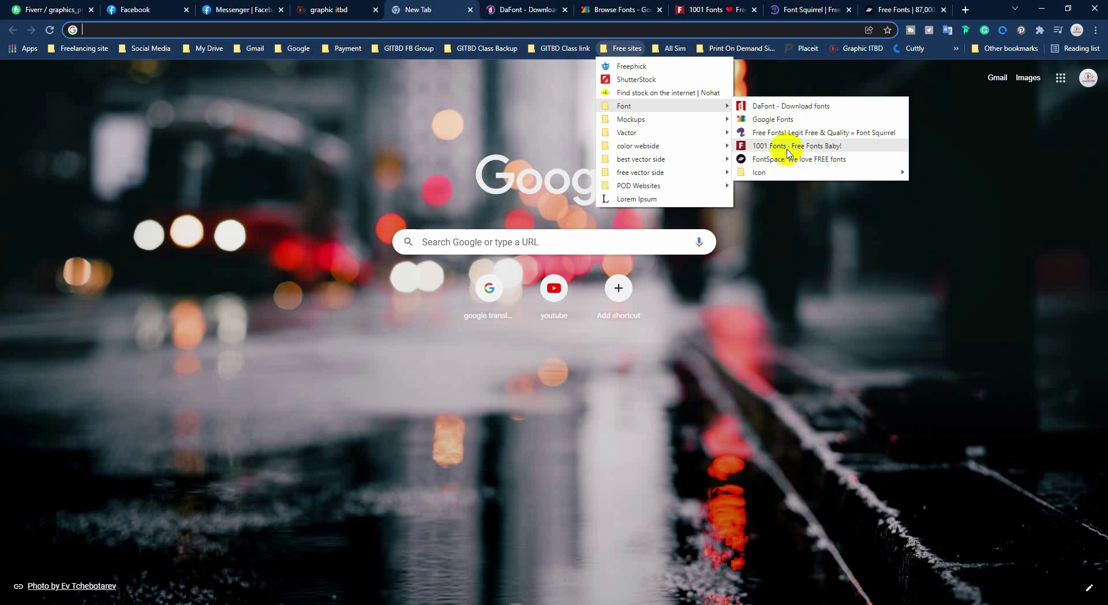
left_click(541, 6)
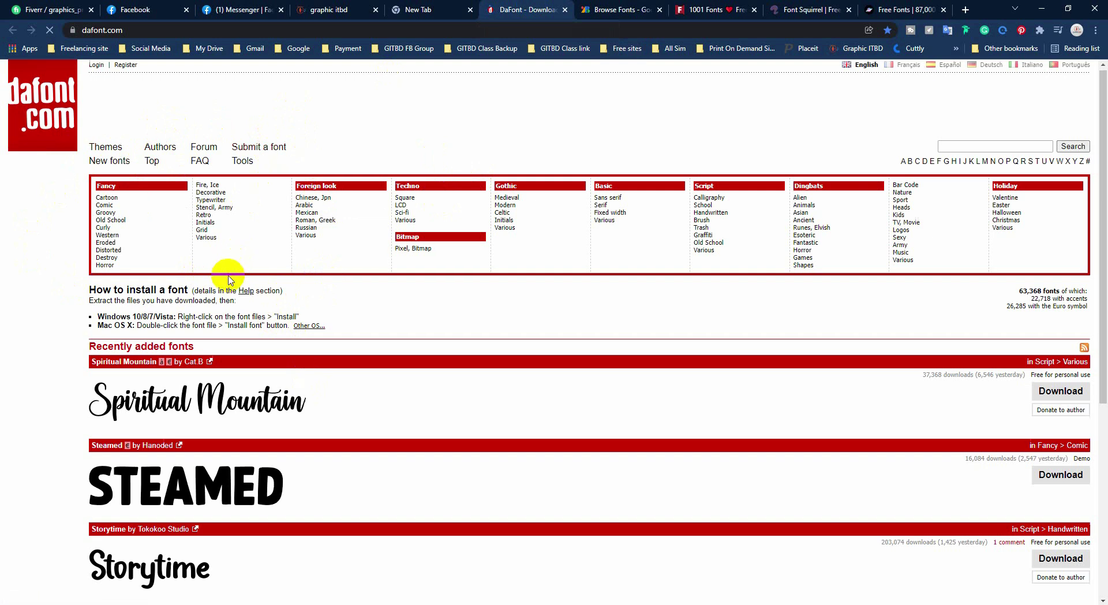
Step: Download Spiritual Mountain from DaFont's recently added fonts, then scroll further down the list
scroll(228, 279, "down", 1)
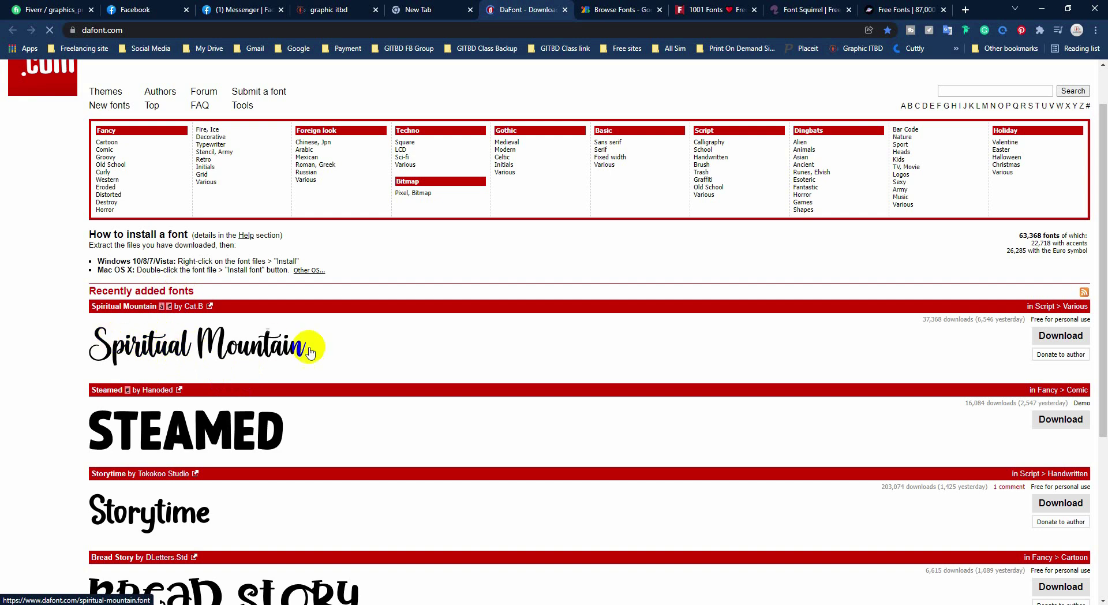
left_click(1072, 341)
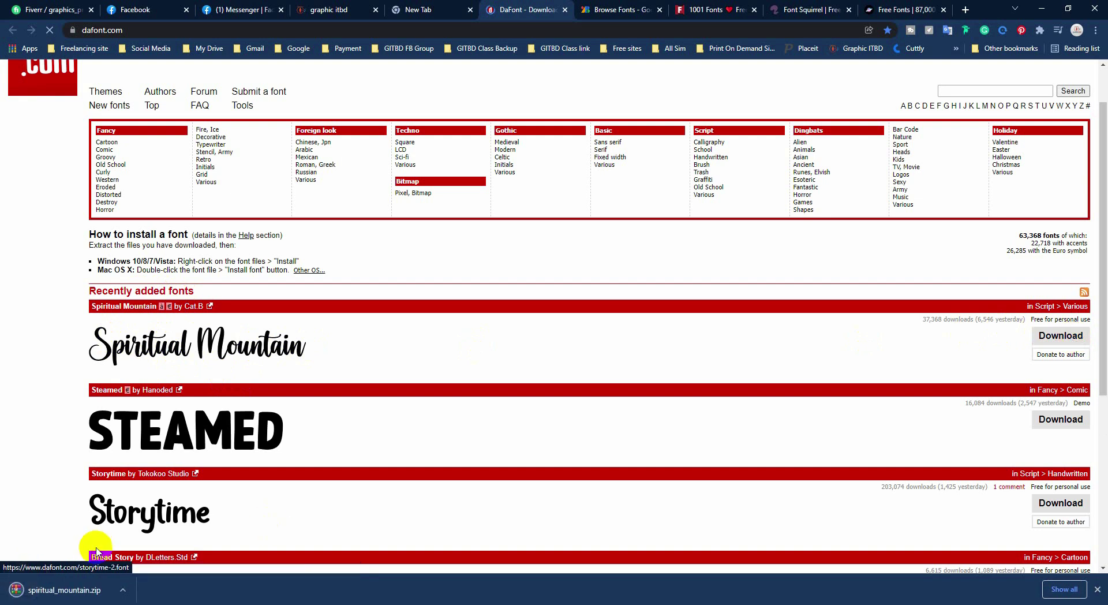
scroll(141, 476, "down", 1)
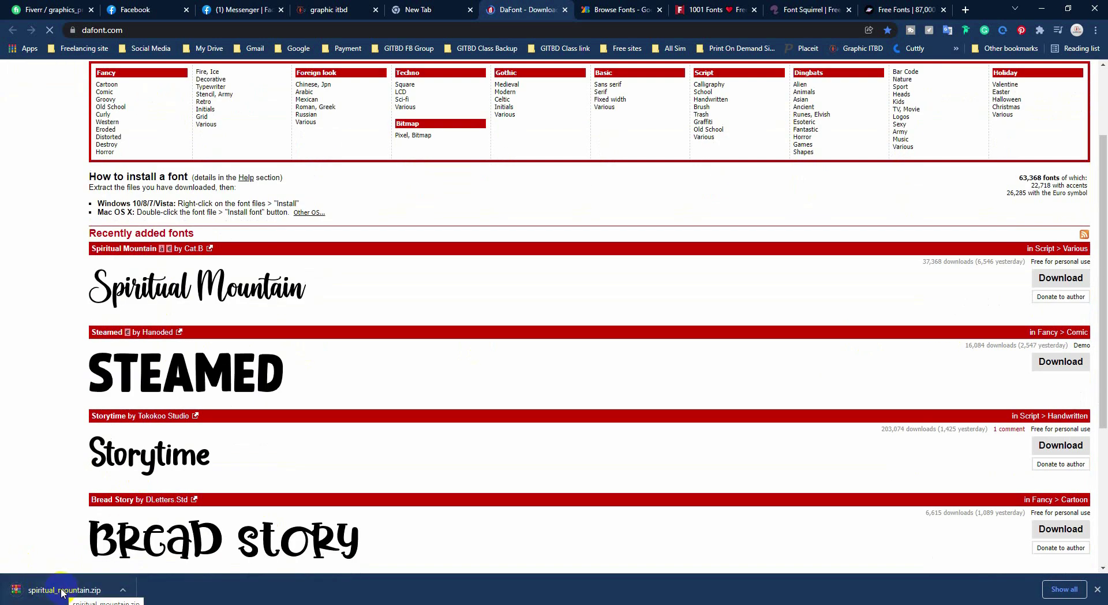
scroll(347, 386, "down", 2)
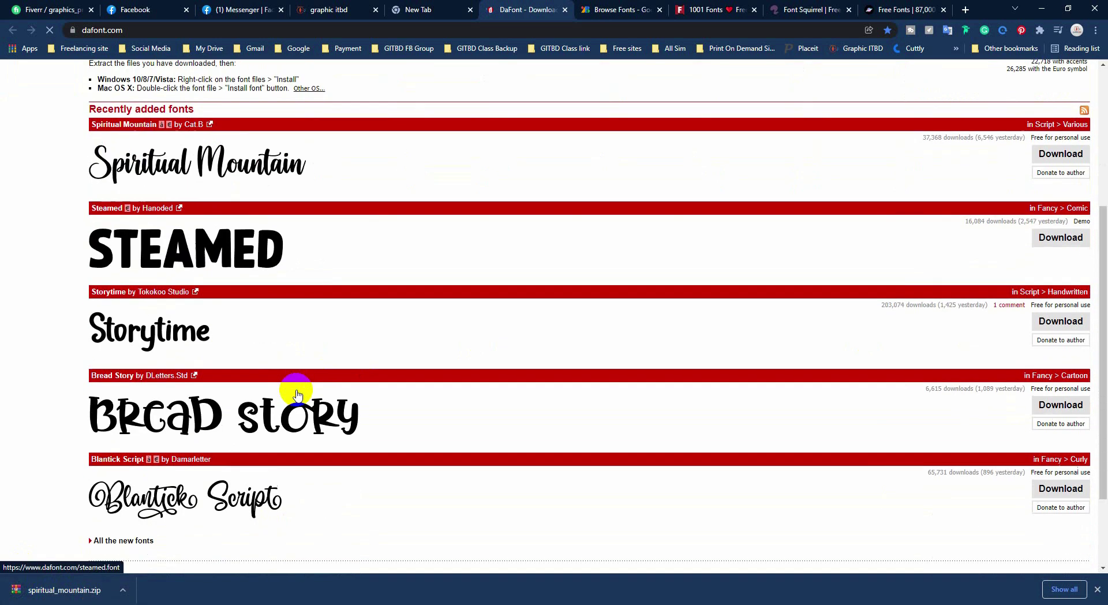
scroll(297, 390, "down", 2)
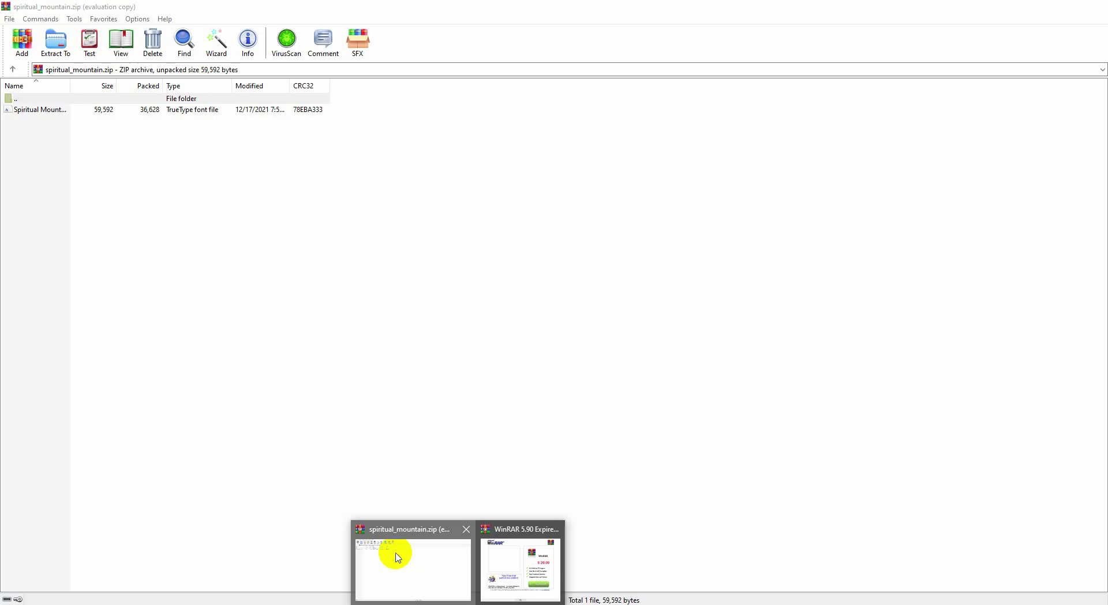
Step: Install the Spiritual Mountain TrueType font from spiritual_mountain.zip and close WinRAR
left_click(396, 556)
double_click(34, 110)
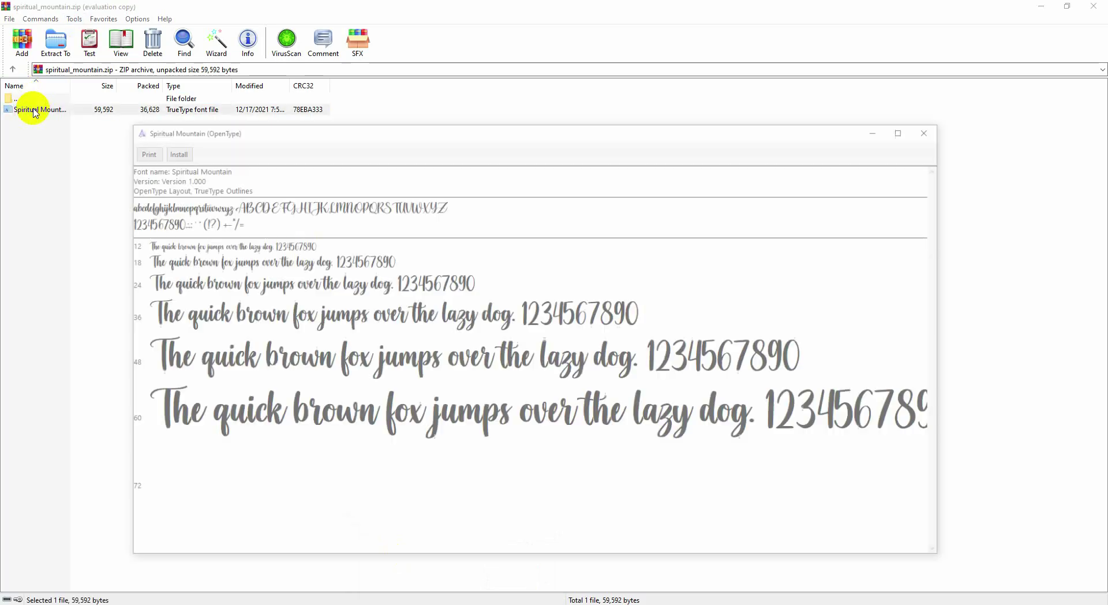
left_click(168, 149)
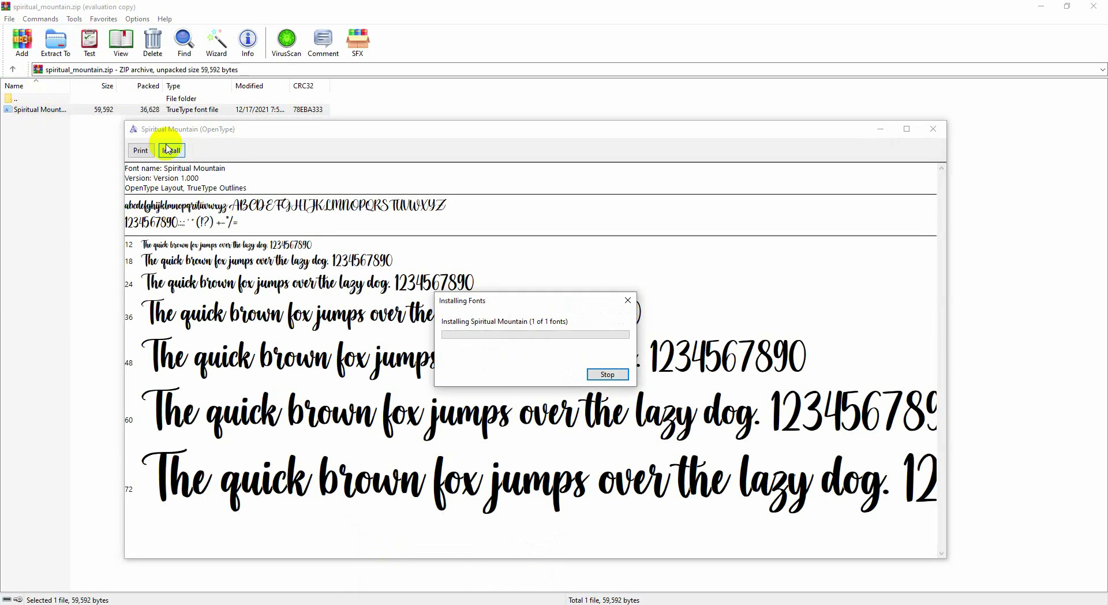
left_click(936, 133)
left_click(1094, 6)
scroll(319, 234, "up", 3)
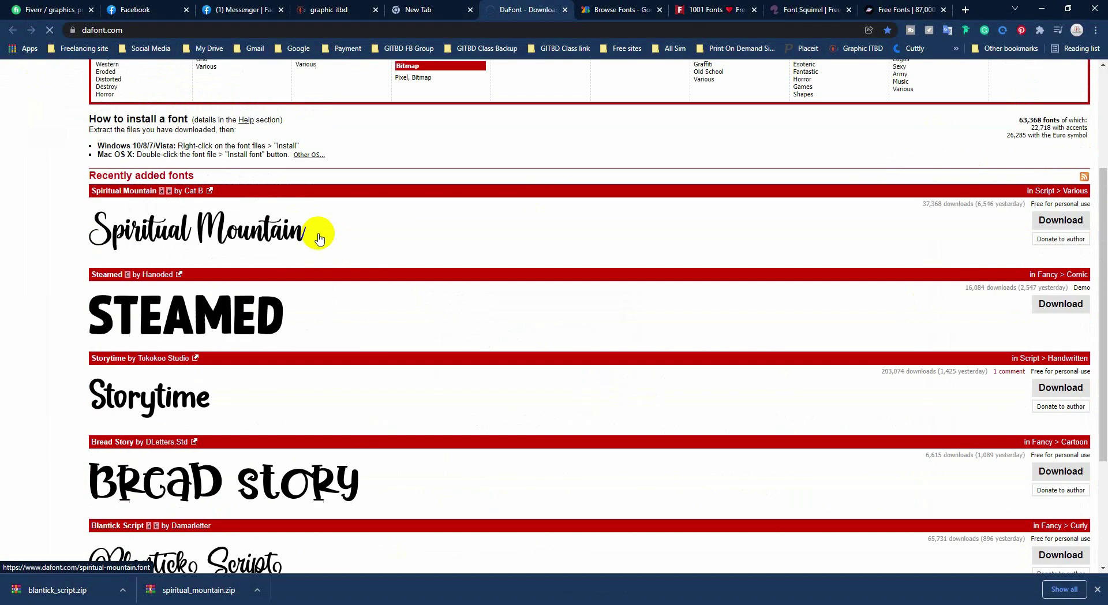
scroll(319, 234, "up", 3)
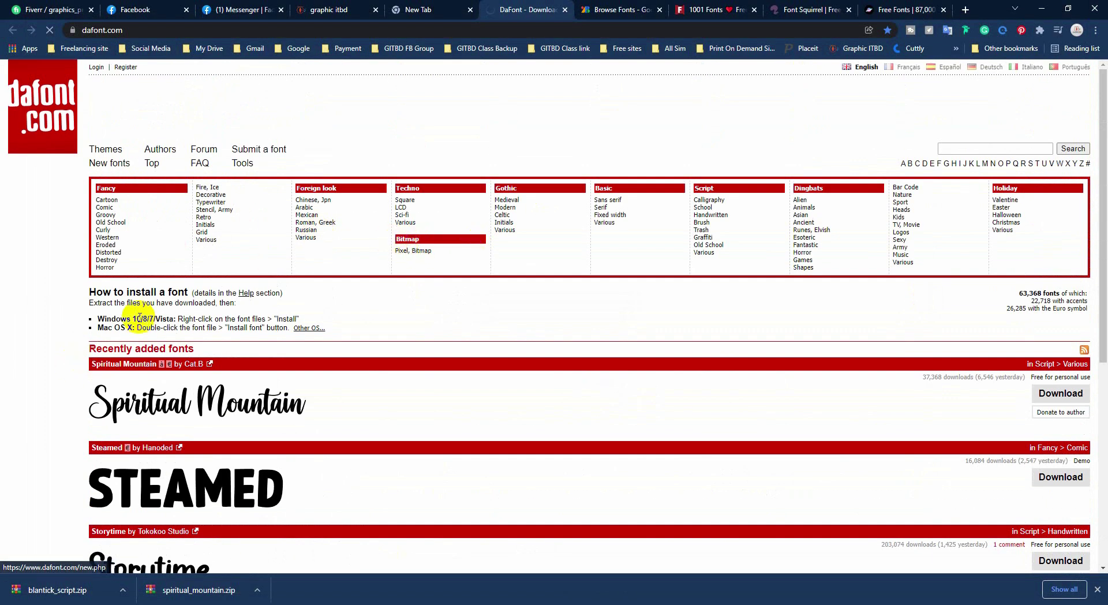
Step: Open DaFont's Fancy > Cartoon category and scroll through its fonts
left_click(483, 373)
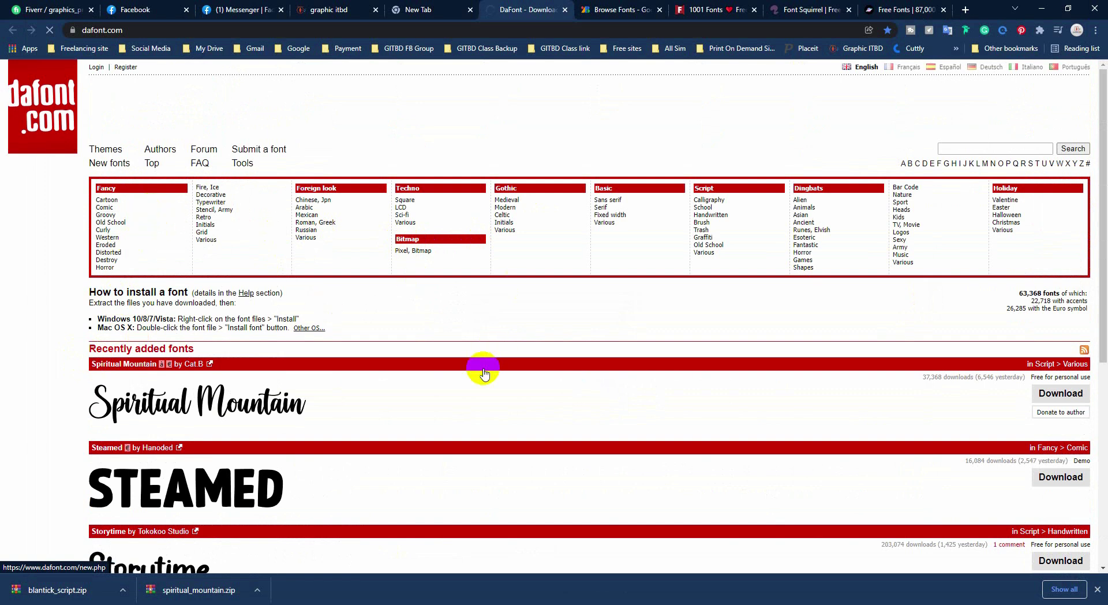
scroll(483, 373, "down", 5)
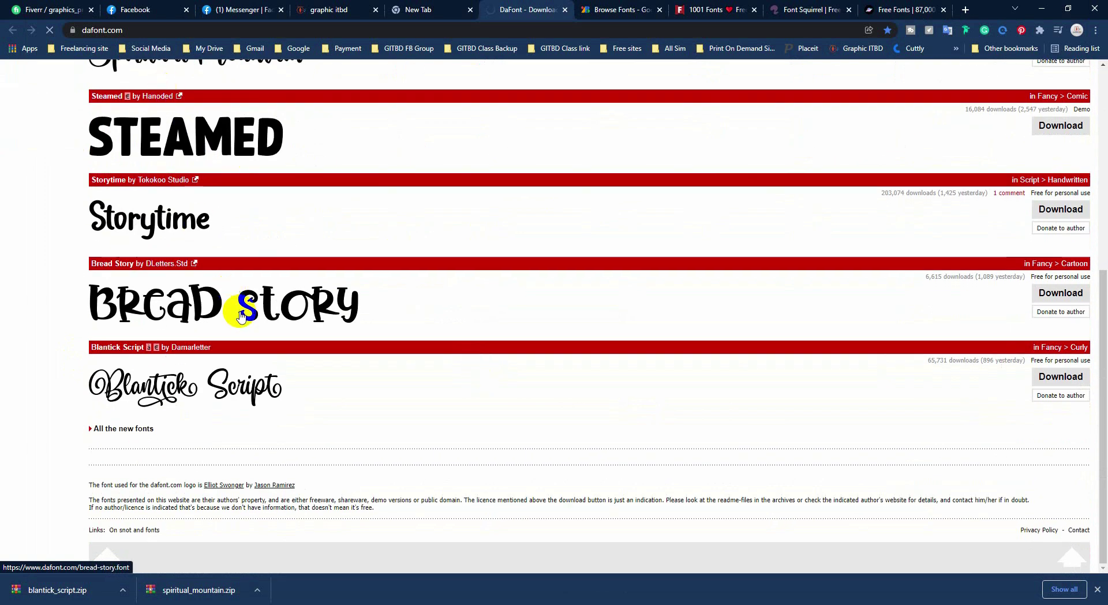
scroll(193, 425, "up", 5)
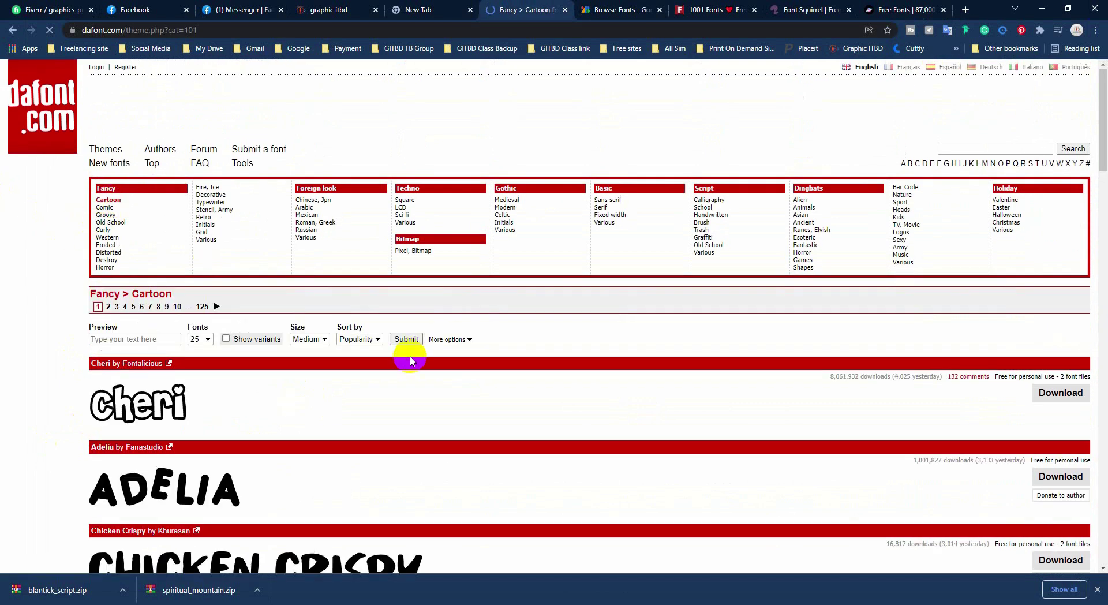
scroll(312, 358, "down", 2)
scroll(213, 368, "down", 2)
scroll(214, 368, "down", 2)
scroll(213, 369, "down", 2)
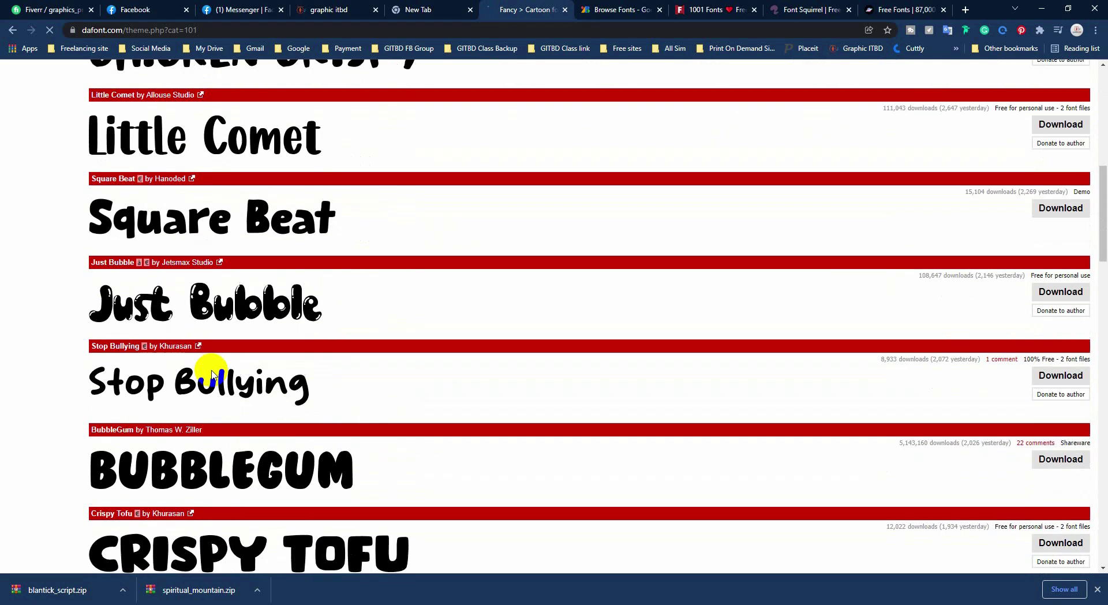
scroll(214, 373, "down", 4)
scroll(213, 378, "down", 1)
scroll(212, 378, "down", 2)
scroll(213, 376, "up", 8)
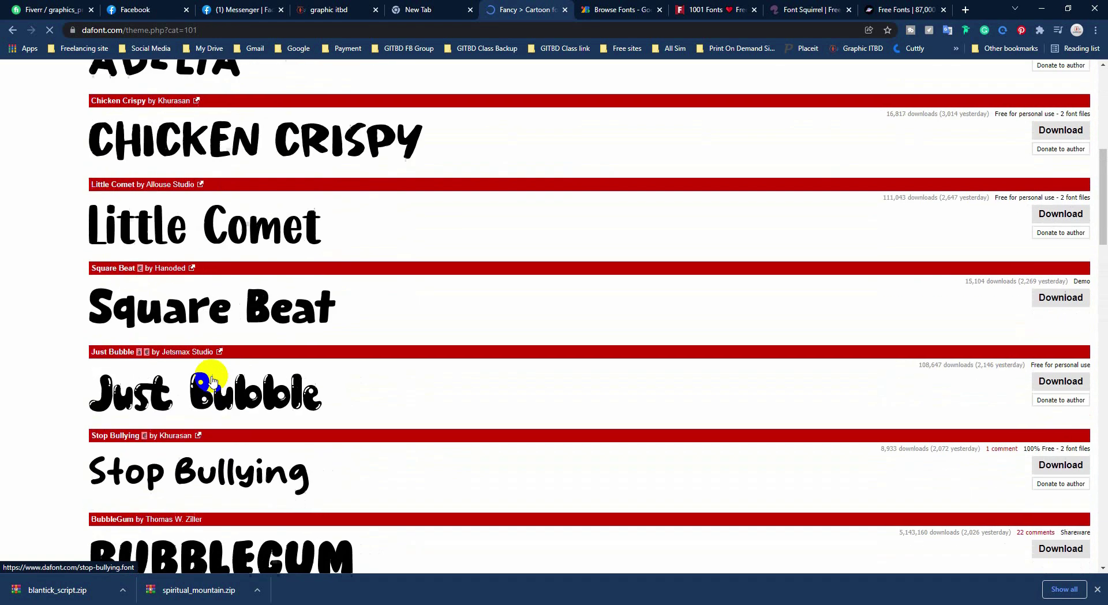
scroll(198, 383, "up", 4)
scroll(161, 173, "up", 2)
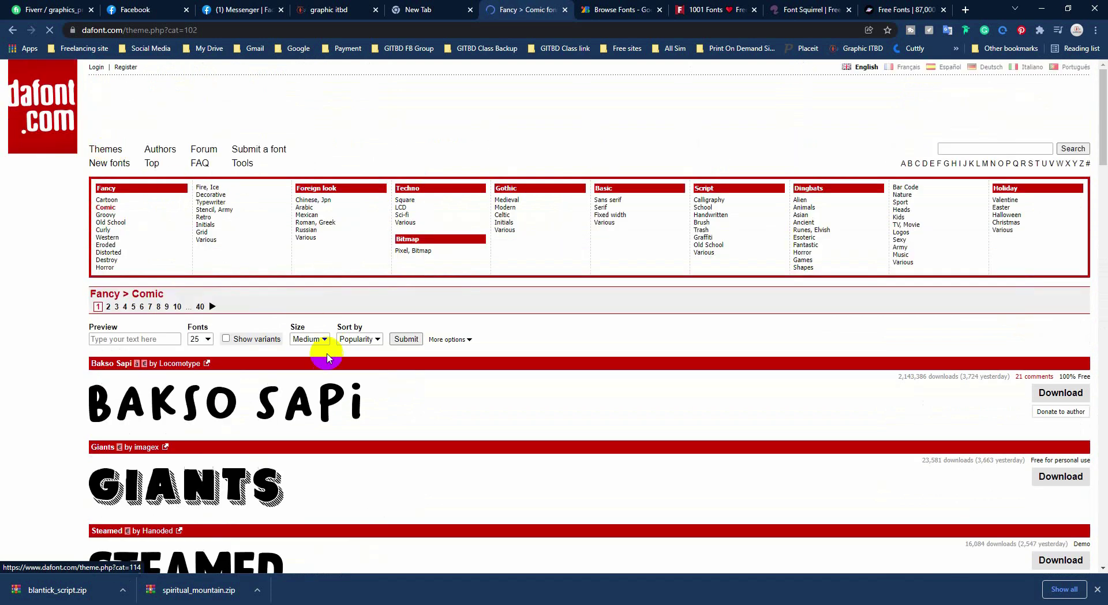
Step: Scroll through the Fancy > Comic font listings to compare their styles
scroll(322, 355, "down", 5)
scroll(324, 356, "down", 5)
scroll(322, 356, "down", 7)
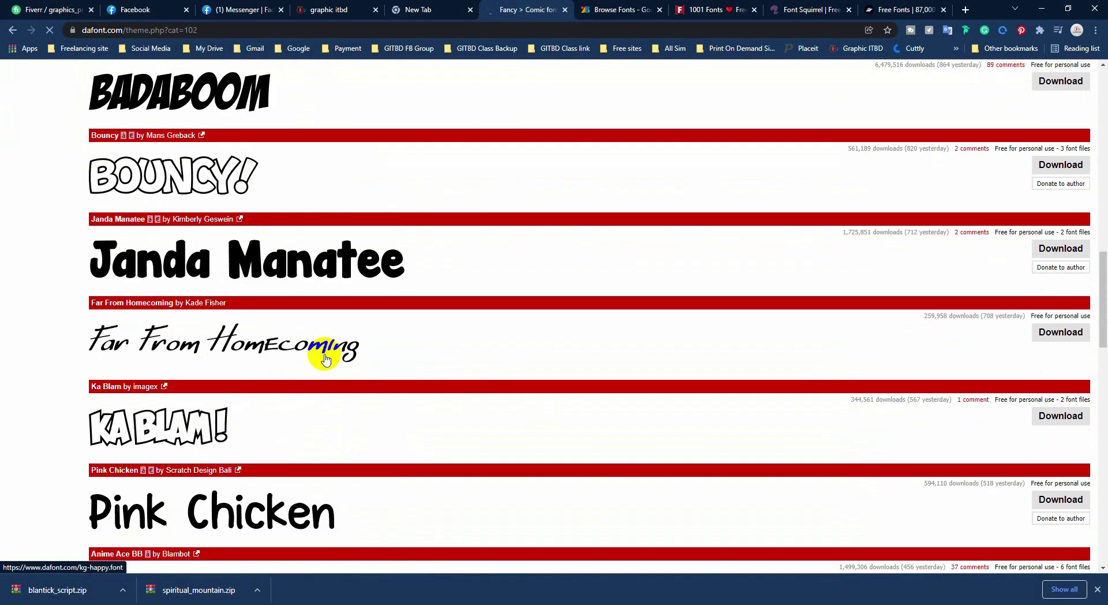
scroll(323, 361, "down", 4)
scroll(322, 366, "down", 3)
scroll(312, 375, "down", 4)
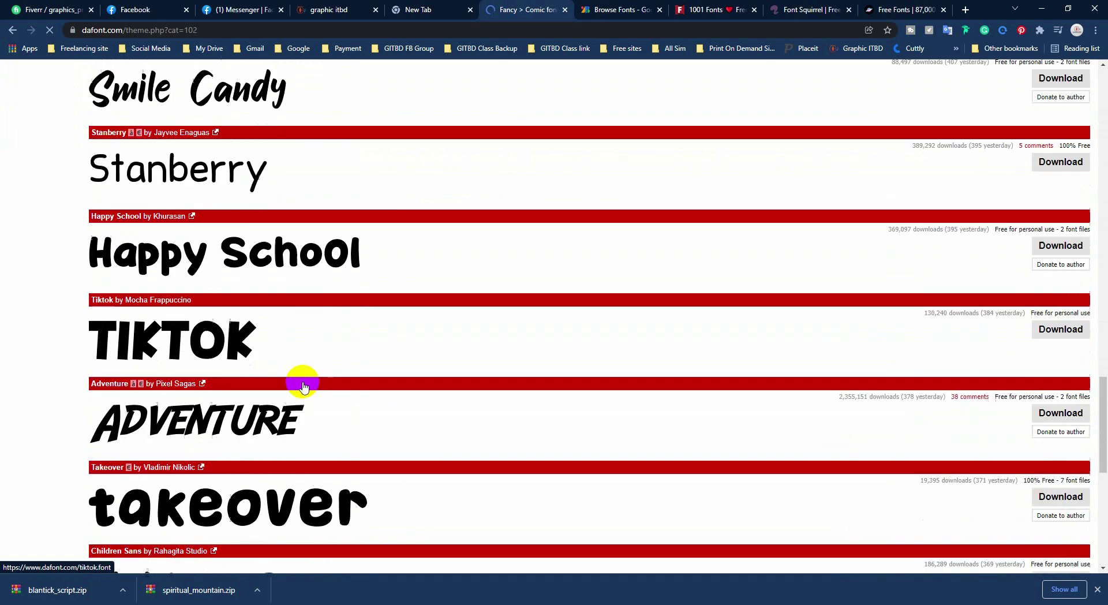
scroll(298, 383, "down", 7)
scroll(301, 384, "up", 8)
scroll(303, 381, "up", 12)
scroll(243, 231, "up", 4)
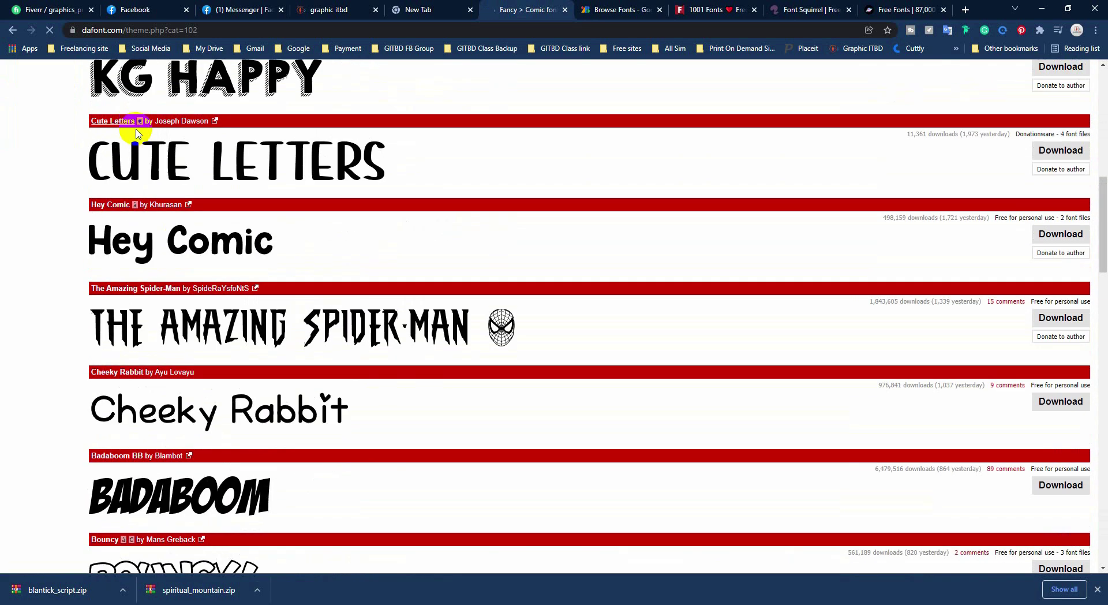
scroll(183, 138, "up", 6)
scroll(224, 175, "up", 3)
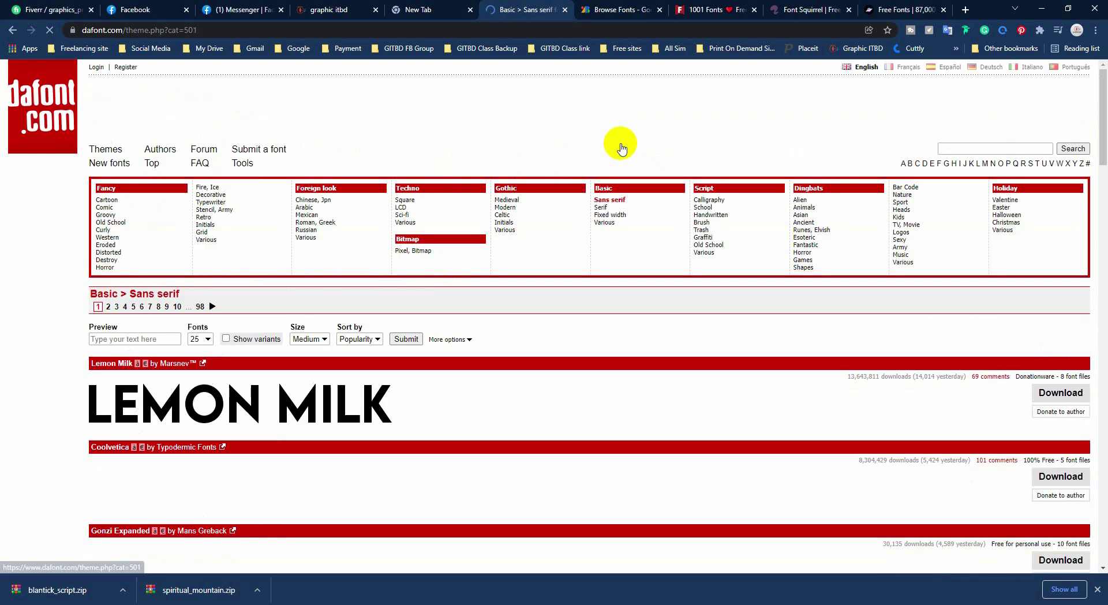
scroll(309, 347, "down", 3)
scroll(316, 267, "down", 2)
scroll(312, 365, "down", 3)
scroll(311, 365, "down", 5)
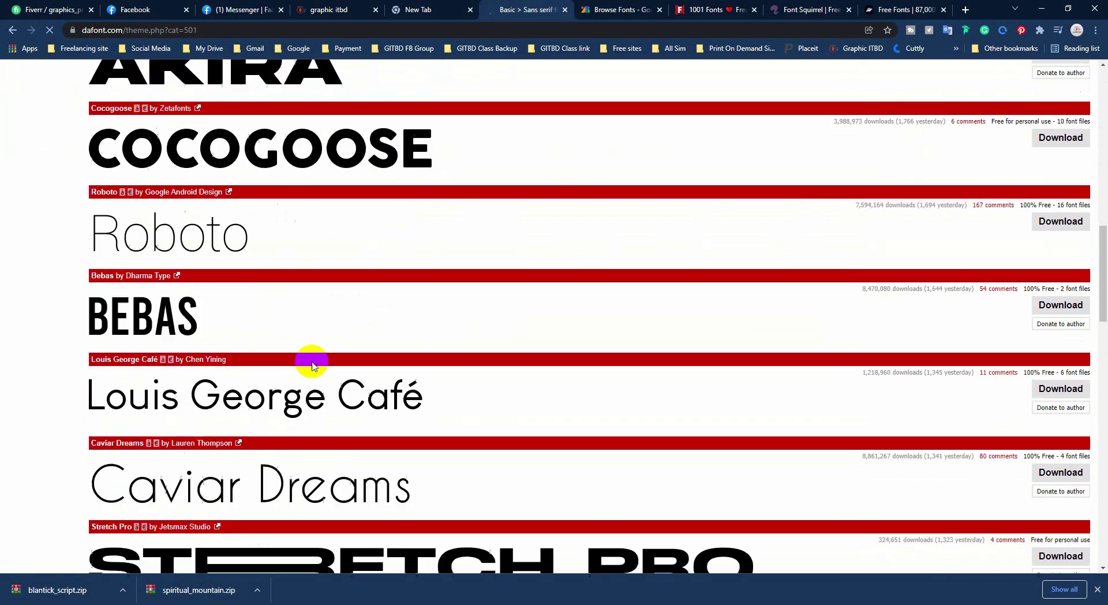
scroll(311, 365, "down", 4)
scroll(312, 365, "down", 2)
scroll(313, 367, "down", 3)
scroll(313, 367, "down", 2)
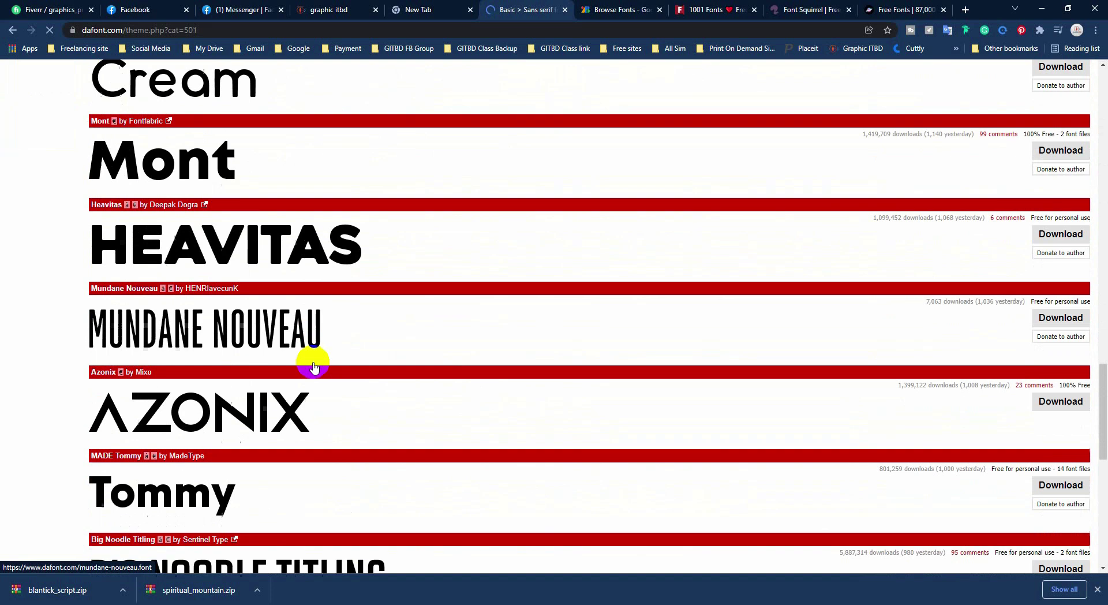
scroll(314, 368, "down", 6)
scroll(314, 367, "down", 2)
scroll(315, 367, "down", 2)
scroll(314, 367, "up", 5)
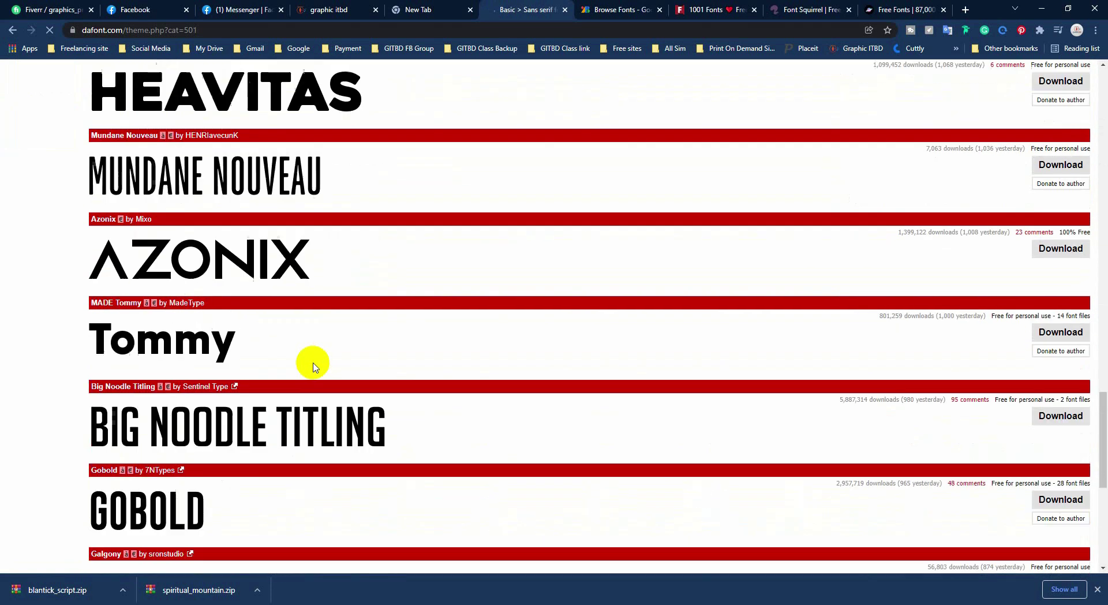
scroll(322, 357, "down", 4)
scroll(433, 419, "down", 2)
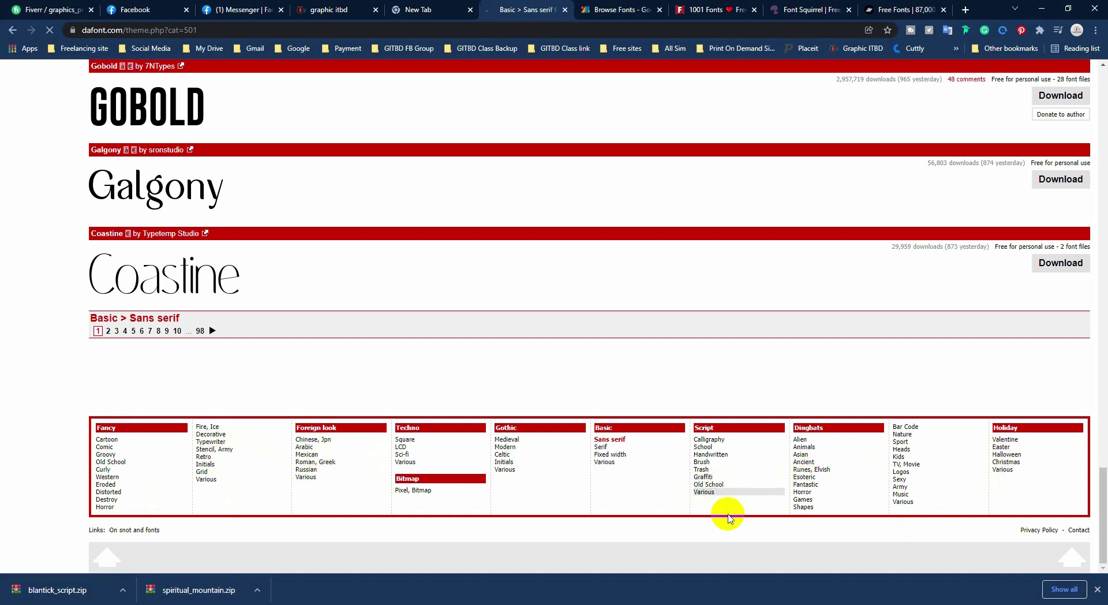
scroll(574, 485, "up", 6)
scroll(573, 485, "up", 7)
scroll(573, 485, "up", 8)
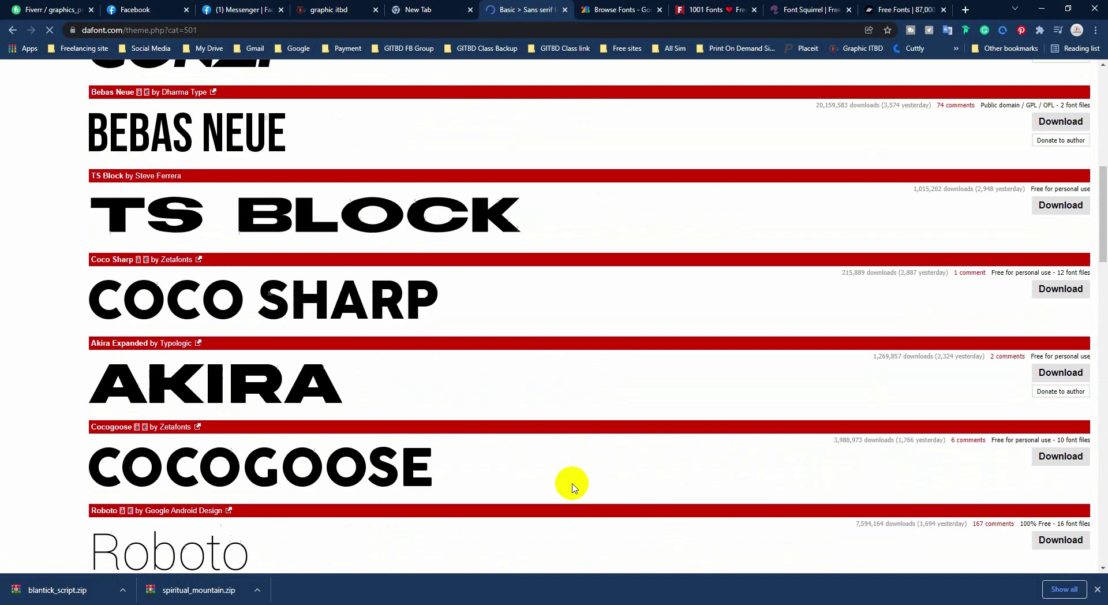
scroll(693, 404, "up", 3)
scroll(895, 269, "up", 5)
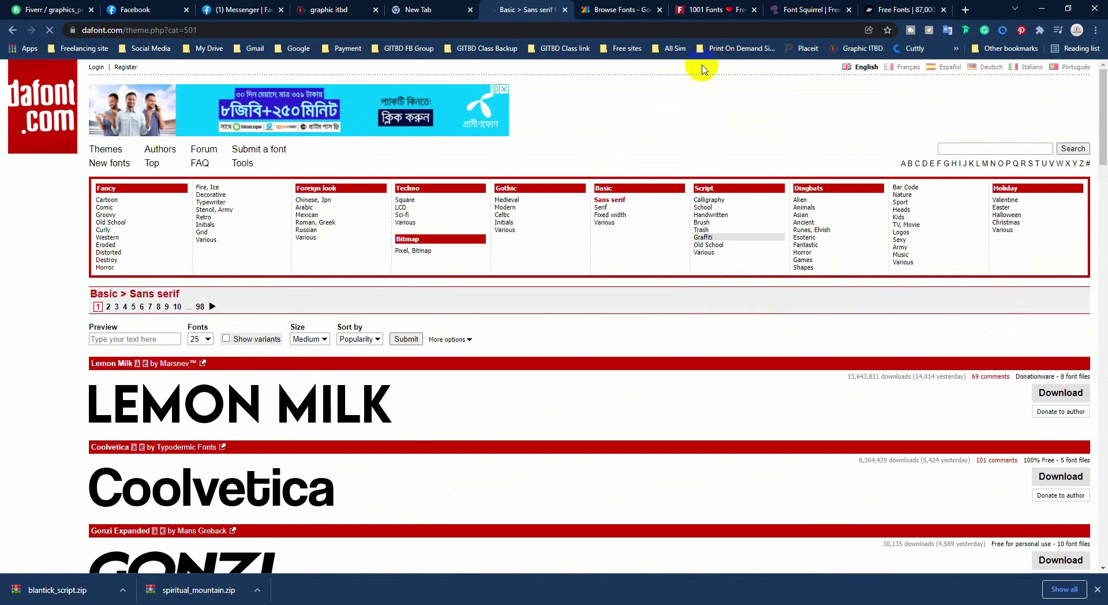
Step: Glance over Google Fonts' trending families, then switch to 1001 Fonts' New & Fresh Fonts page
left_click(608, 7)
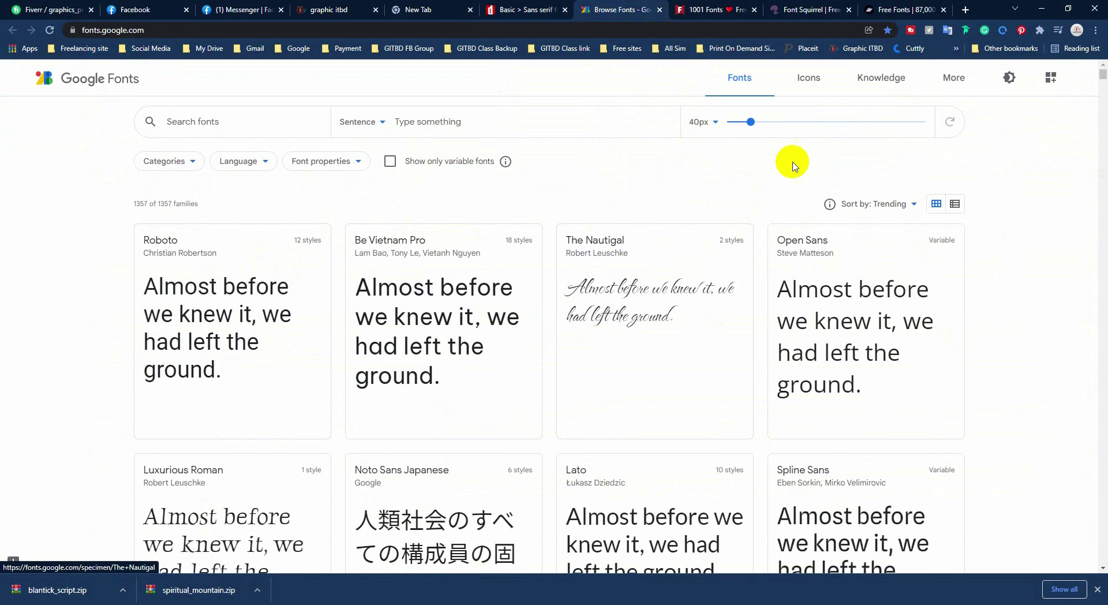
scroll(334, 364, "down", 1)
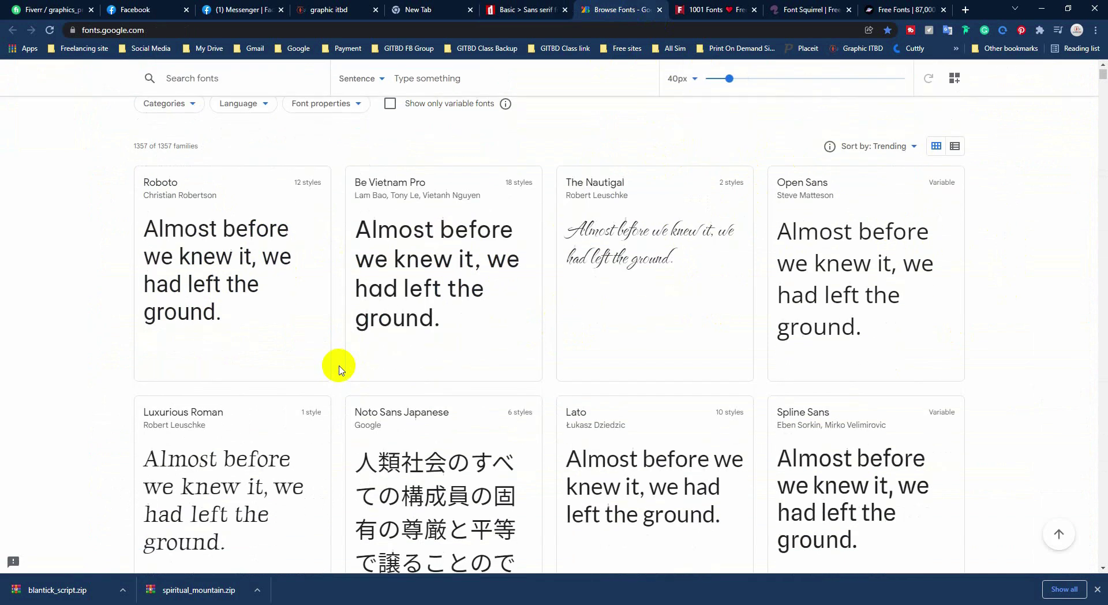
scroll(334, 366, "up", 1)
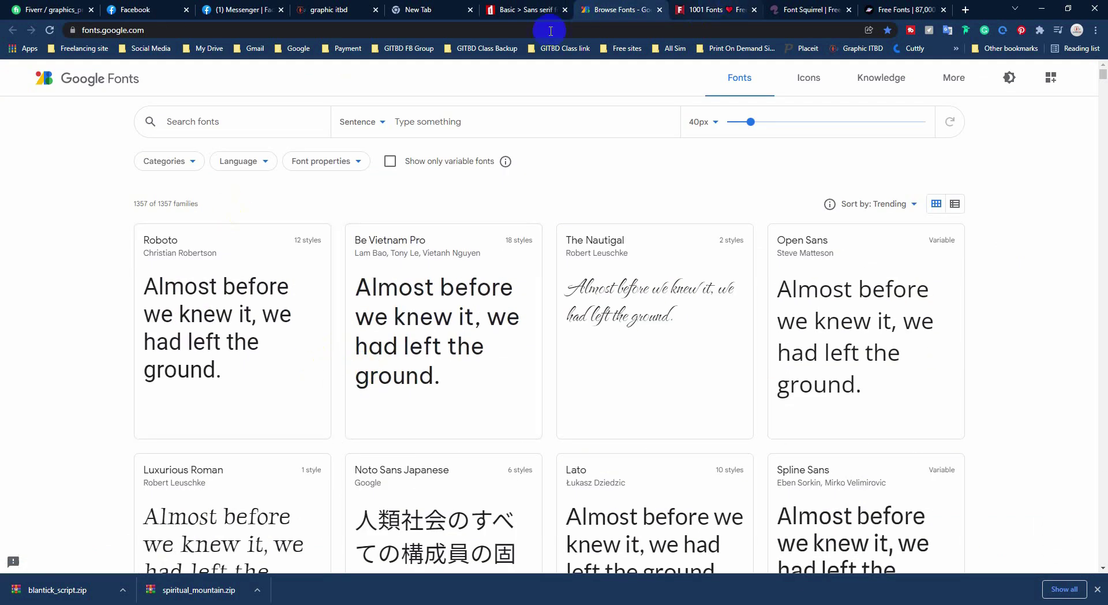
left_click(698, 12)
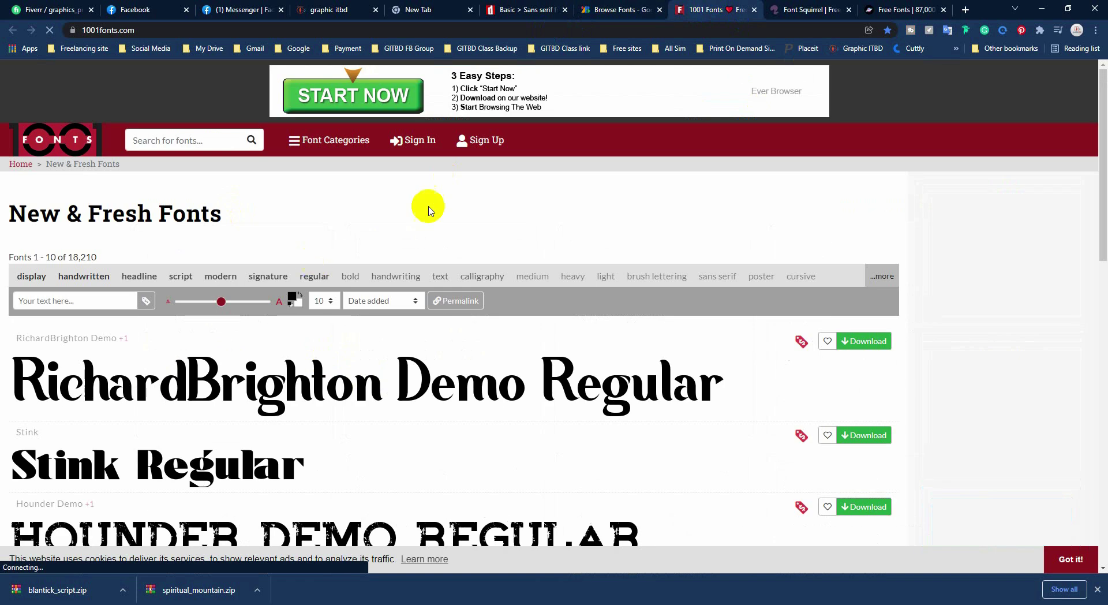
Step: Move the 1001 Fonts tab beside DaFont and scroll through the New & Fresh Fonts list
left_click_drag(667, 12, 566, 11)
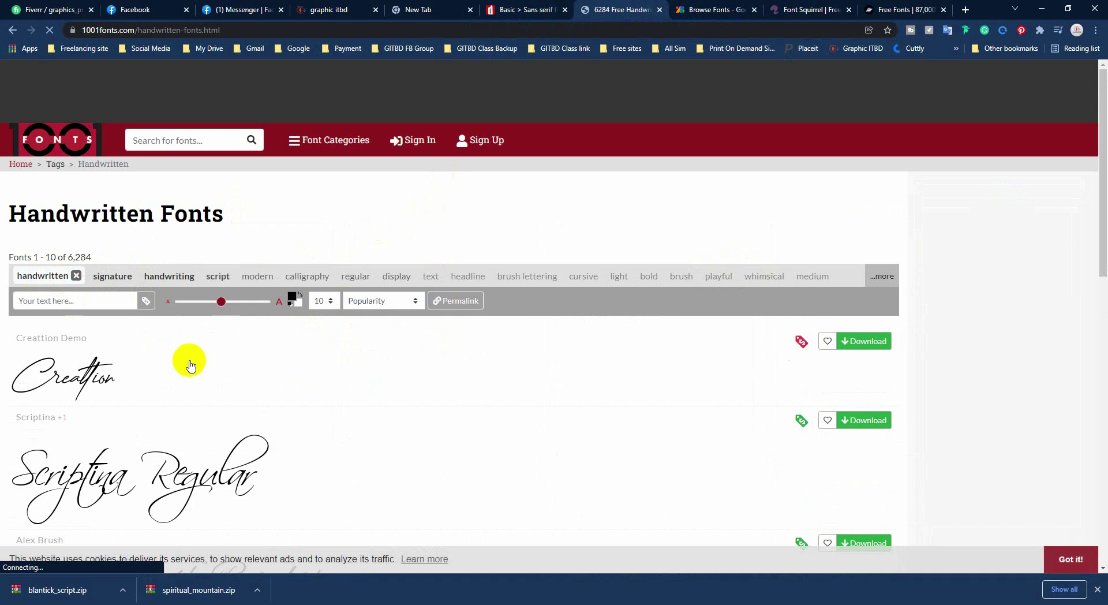
scroll(179, 416, "down", 2)
scroll(109, 384, "down", 2)
scroll(111, 384, "down", 2)
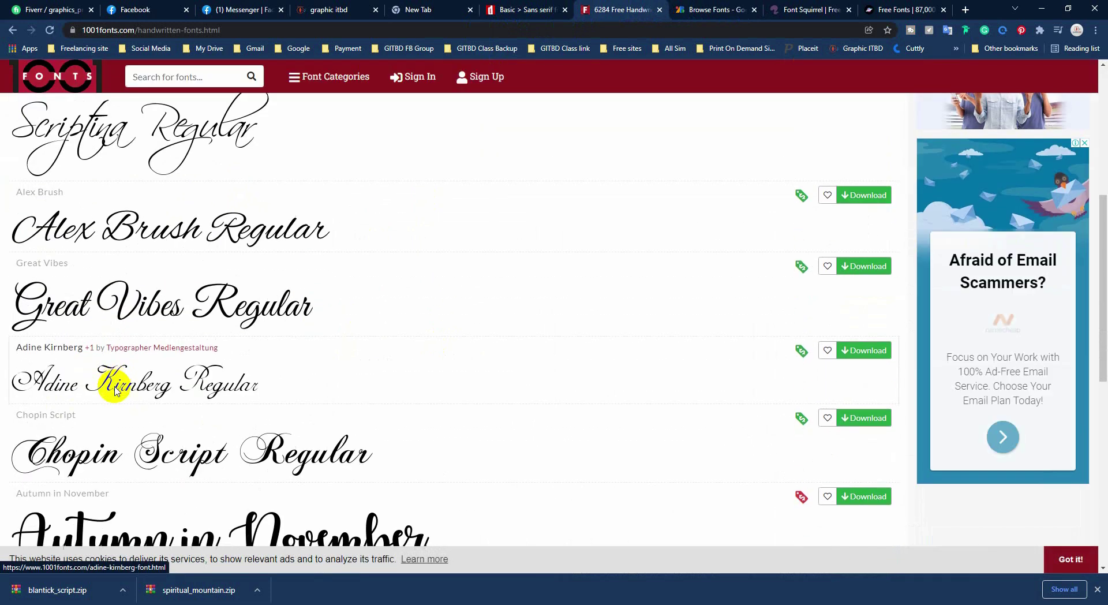
scroll(111, 383, "down", 3)
scroll(110, 393, "down", 4)
scroll(110, 399, "down", 2)
scroll(108, 388, "up", 10)
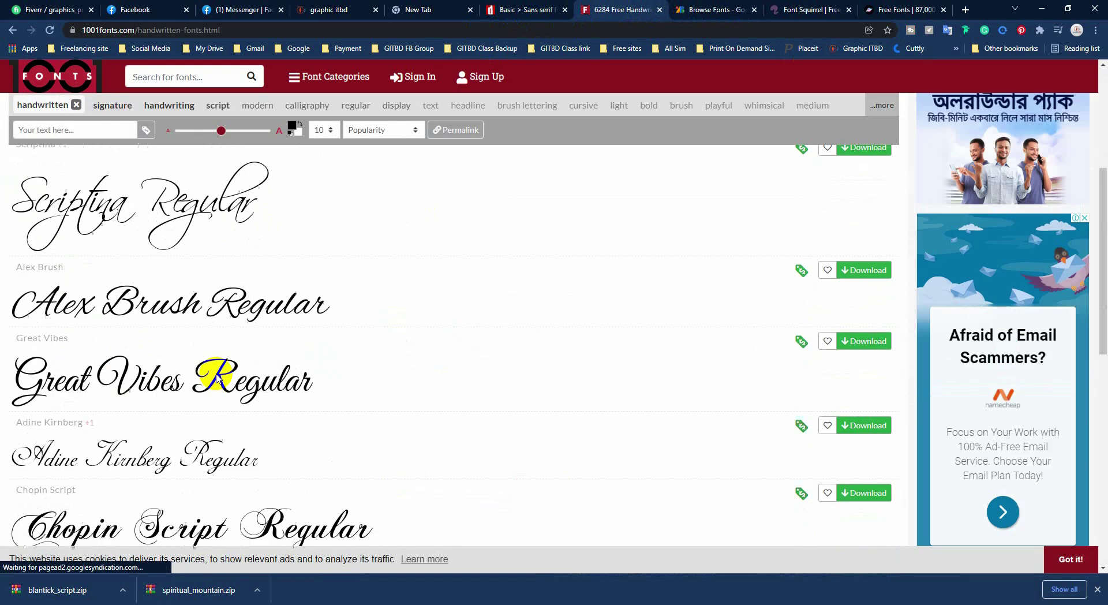
scroll(216, 375, "up", 4)
scroll(125, 379, "down", 4)
scroll(468, 267, "up", 4)
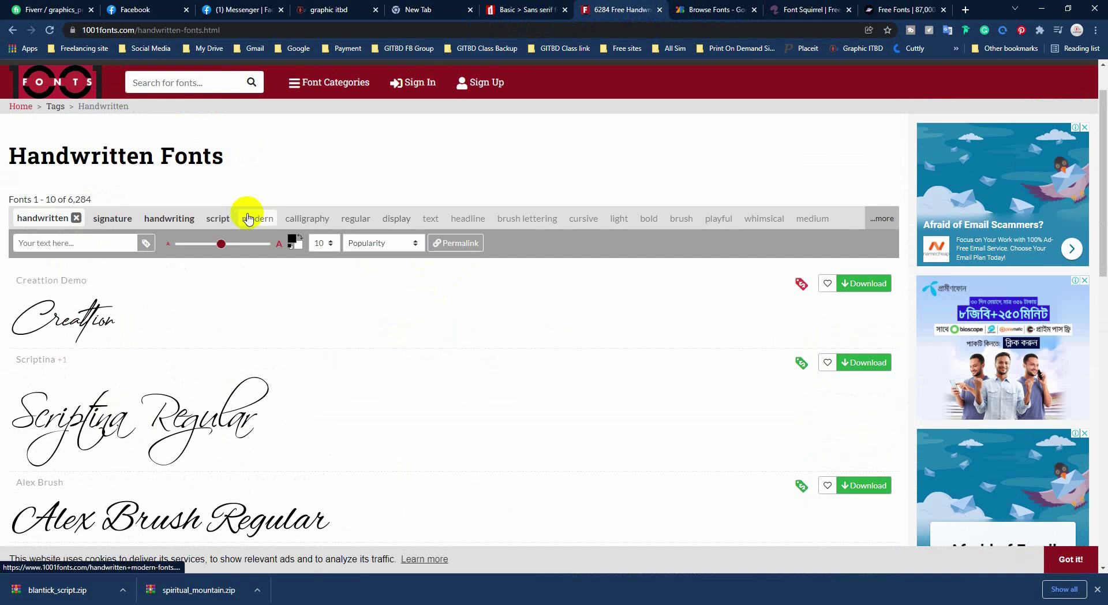
Step: Try the Signature and Script tag filters on handwritten fonts, then remove both again
left_click(113, 224)
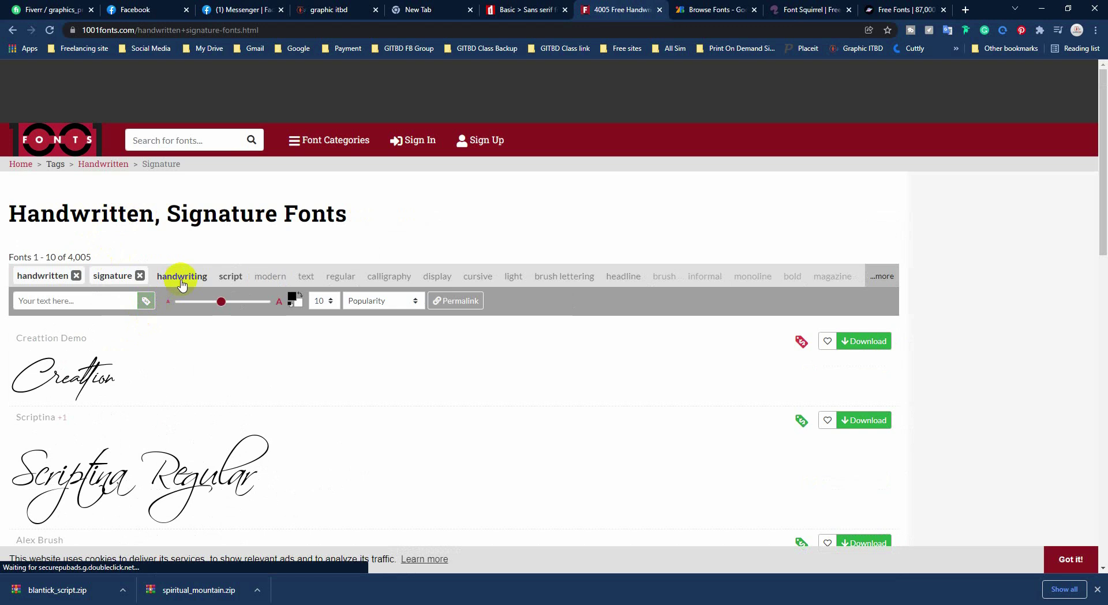
left_click(231, 277)
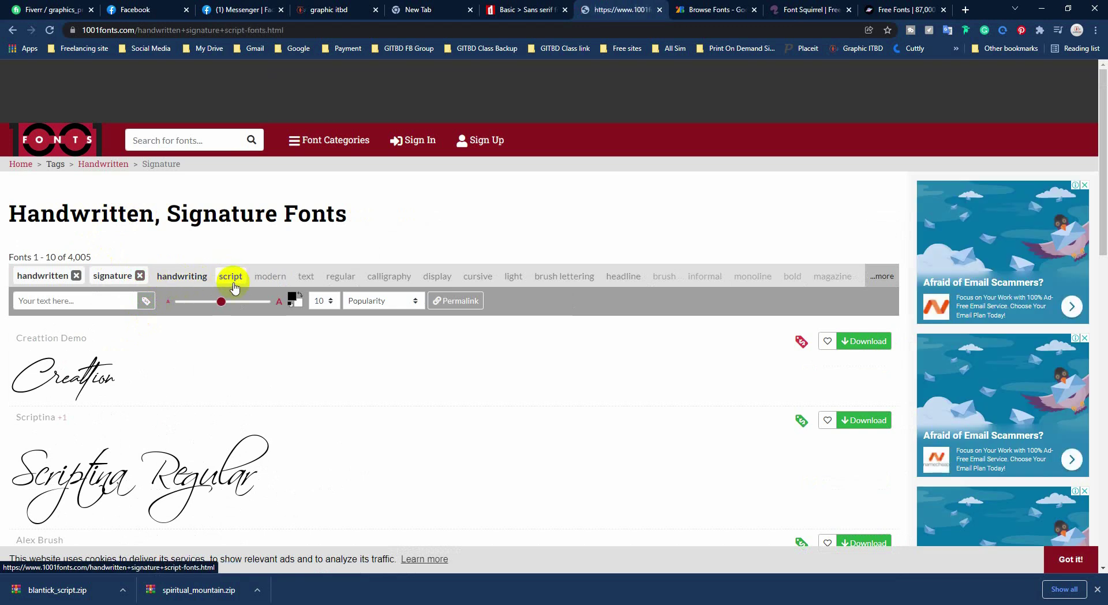
left_click(187, 276)
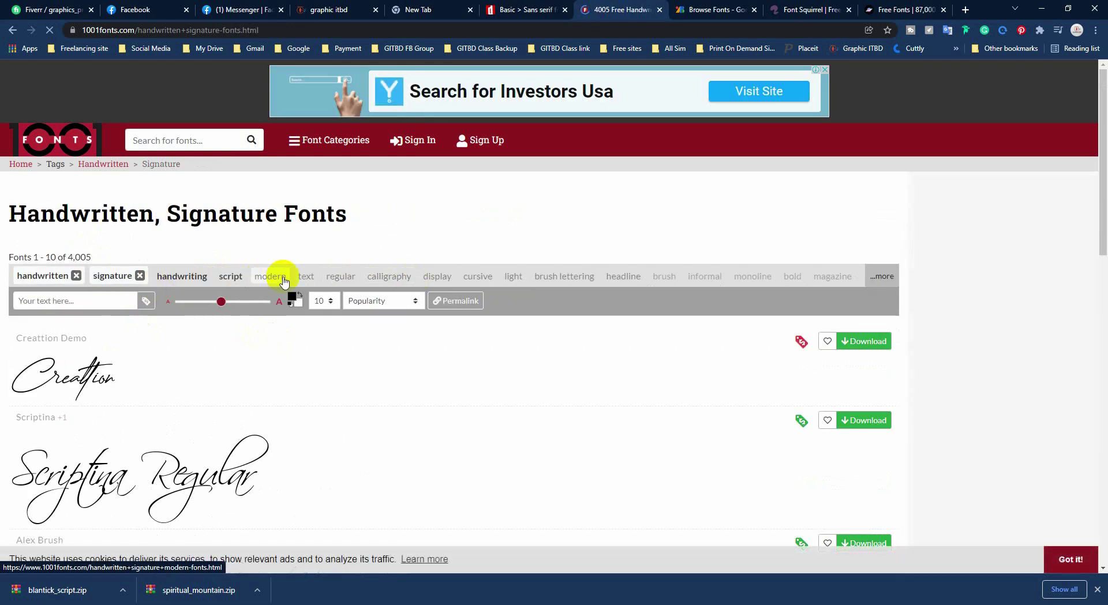
left_click(140, 275)
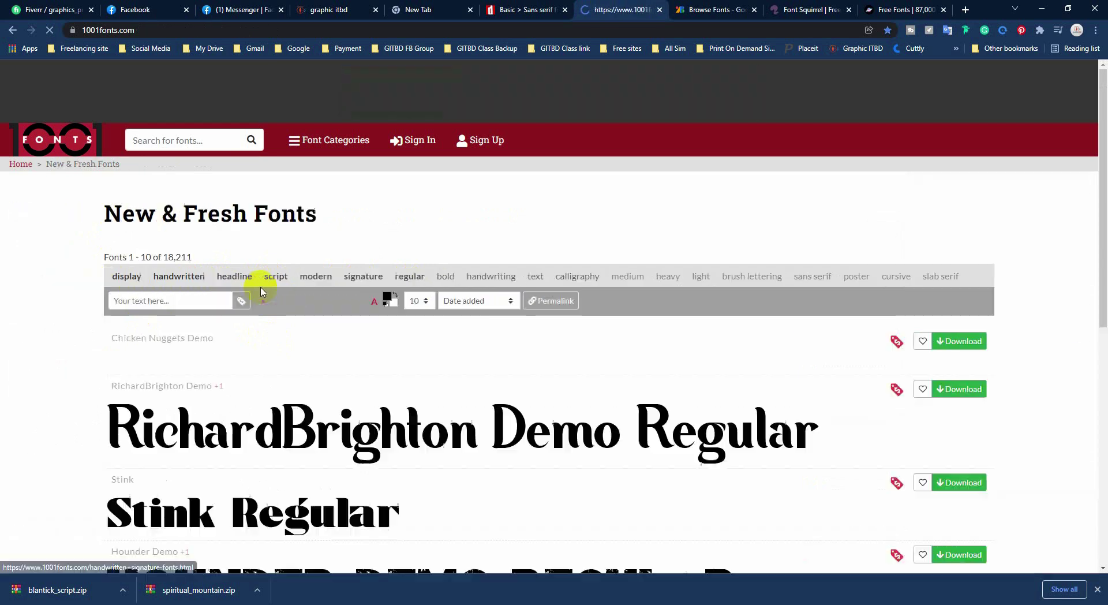
Step: Filter 1001 Fonts to the Modern tag and scroll through its 4,058 fonts
left_click(221, 277)
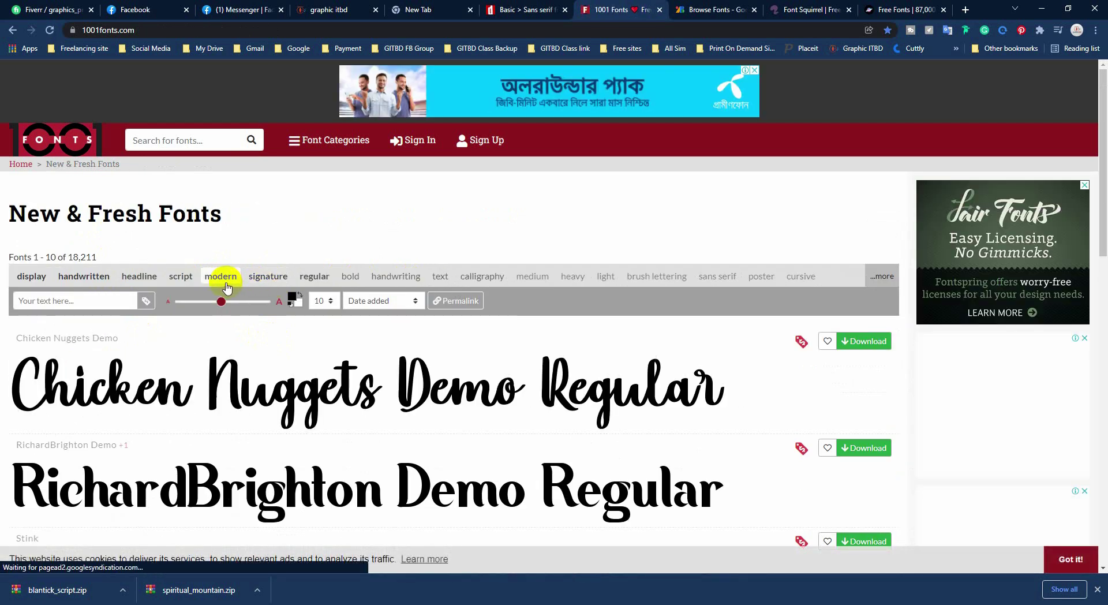
scroll(231, 358, "down", 3)
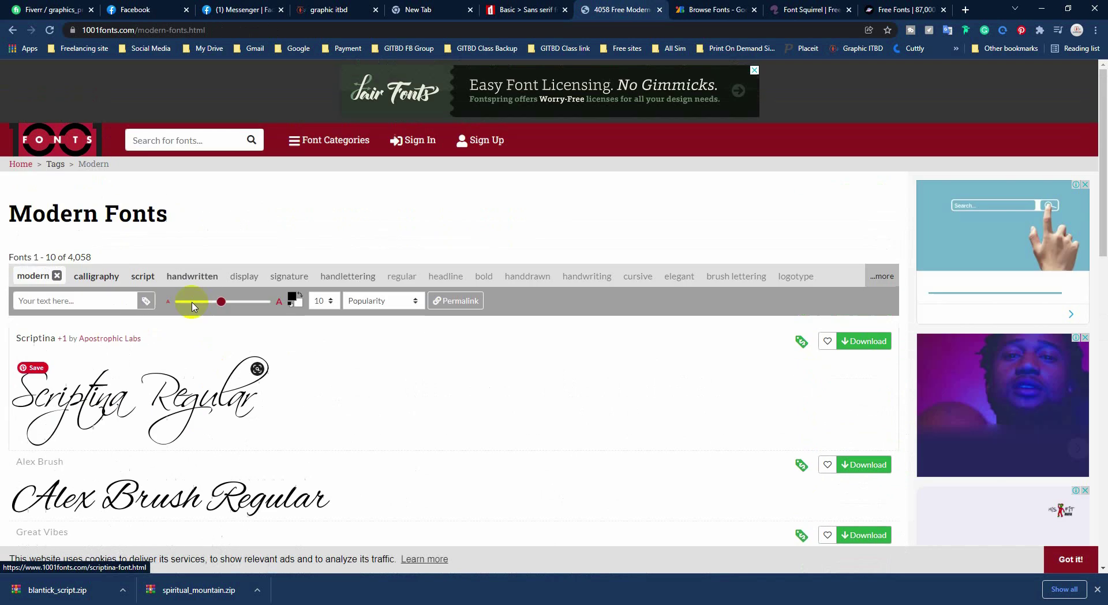
scroll(344, 428, "down", 1)
scroll(343, 427, "down", 7)
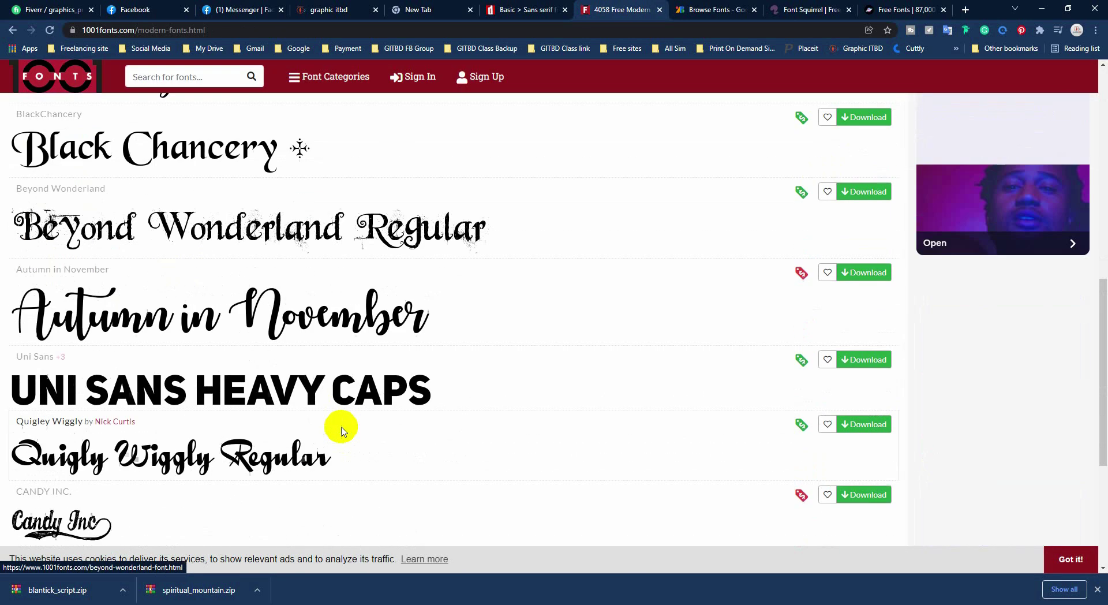
scroll(342, 428, "down", 3)
scroll(342, 428, "down", 2)
scroll(340, 432, "up", 6)
scroll(597, 271, "up", 6)
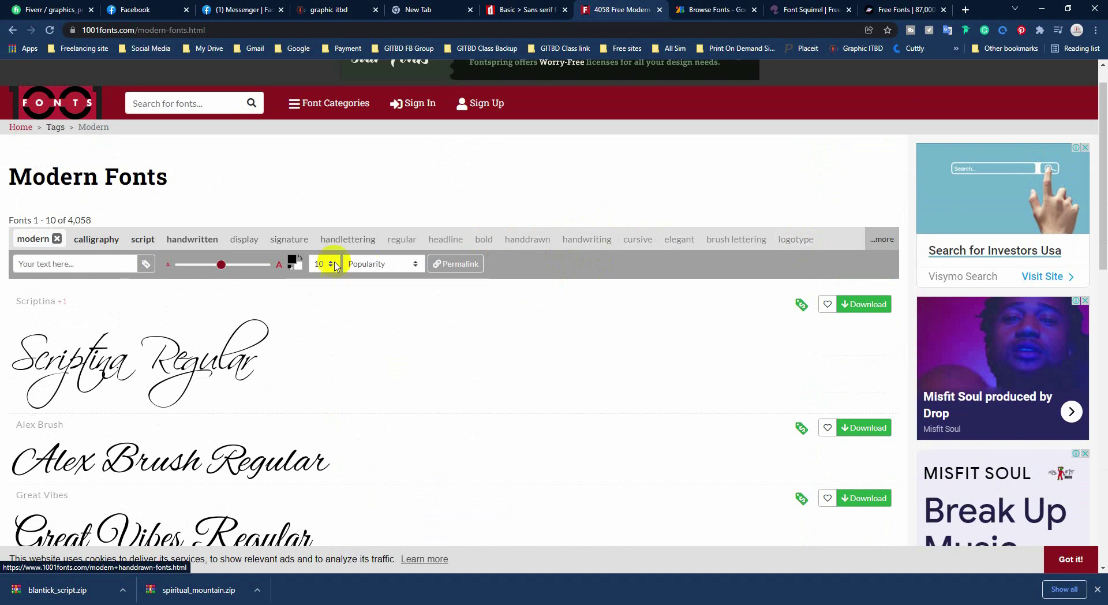
Step: Focus the custom preview text box, browse more modern fonts, then return to DaFont's Sans serif list
left_click(59, 263)
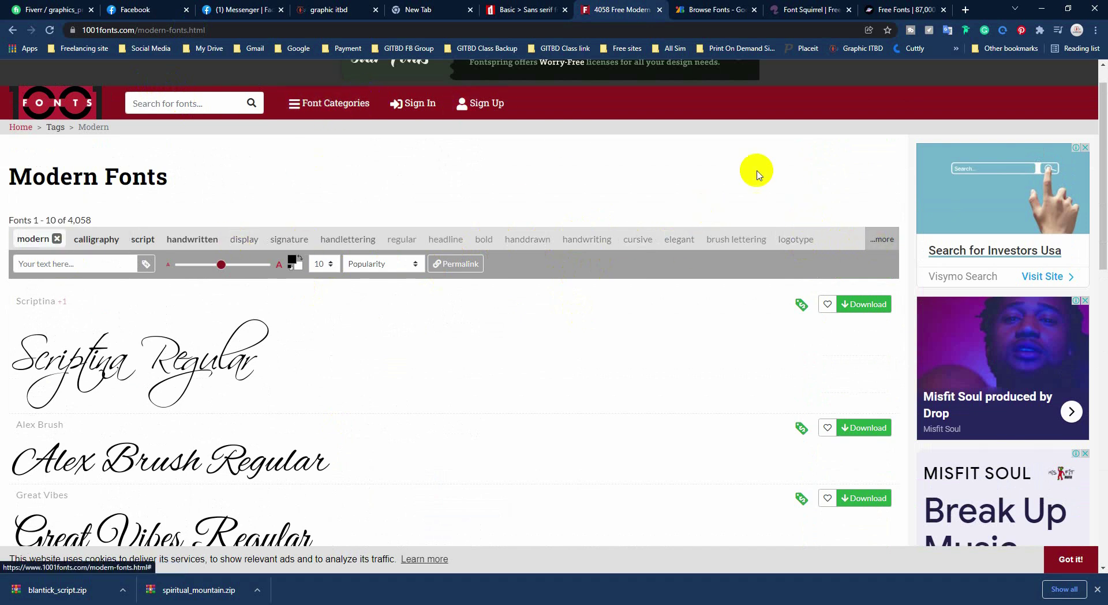
scroll(751, 306, "down", 5)
scroll(520, 352, "down", 6)
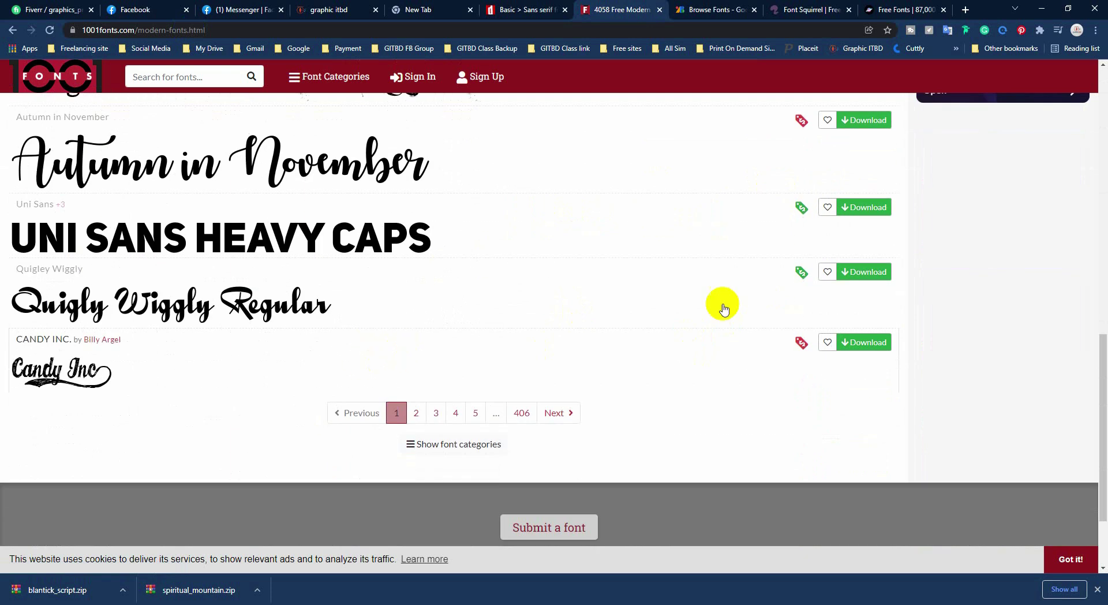
scroll(859, 243, "up", 2)
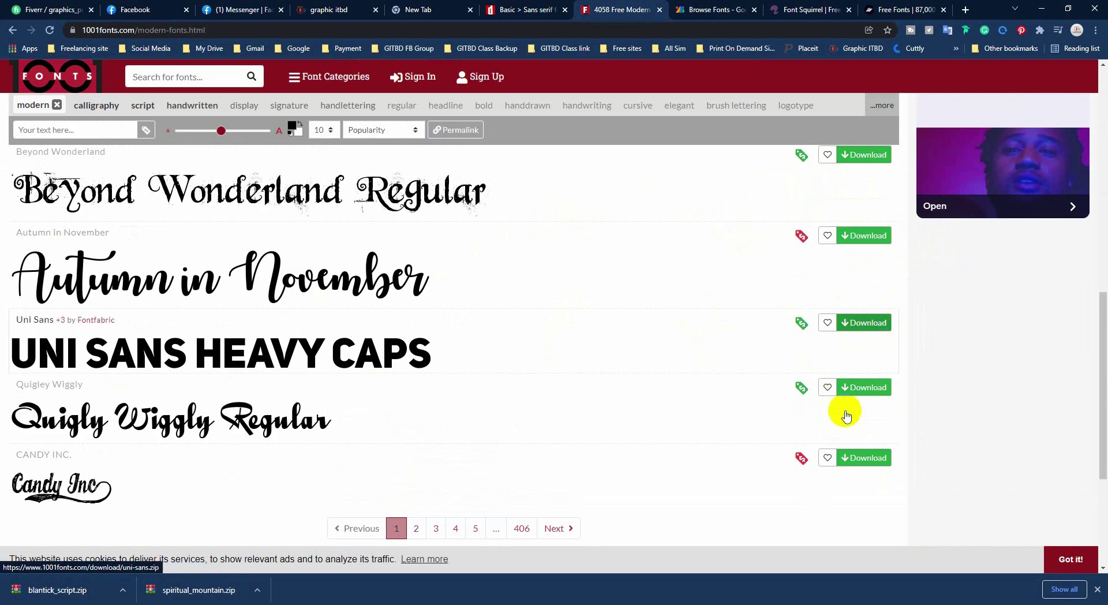
scroll(223, 370, "up", 5)
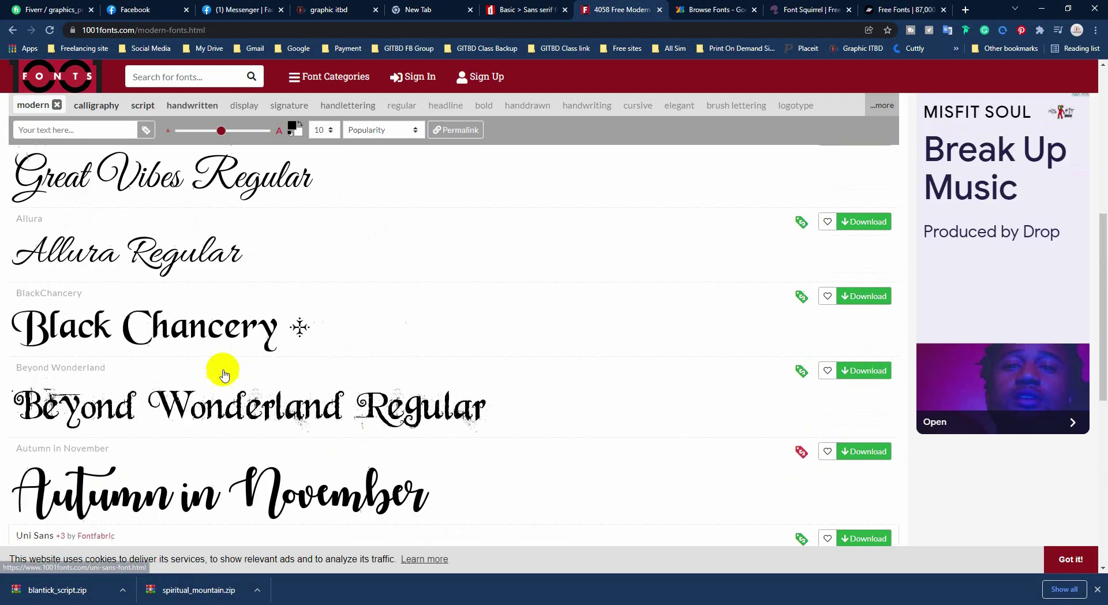
scroll(225, 374, "up", 5)
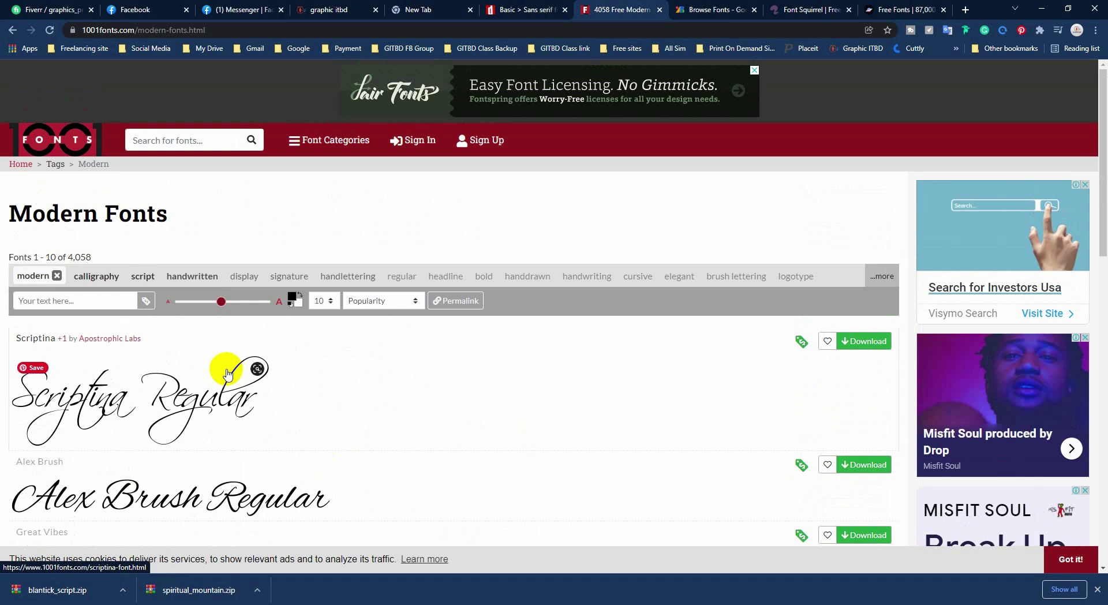
left_click(526, 7)
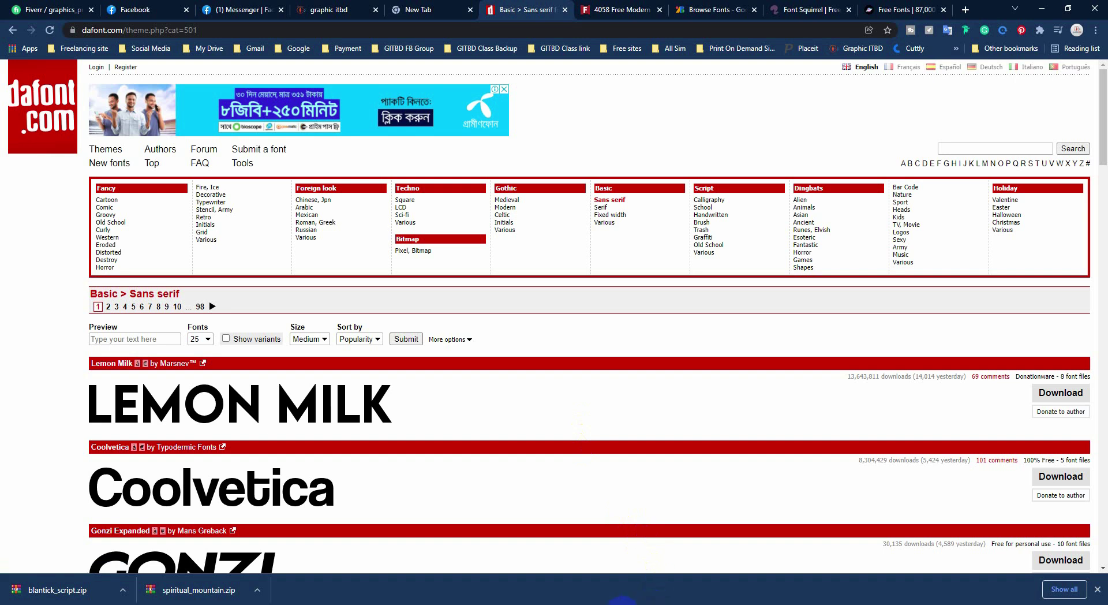
Step: Switch back to the Illustrator Untitled-2 document with the Evil Empire T-SHIRT DESIGN heading
left_click(622, 603)
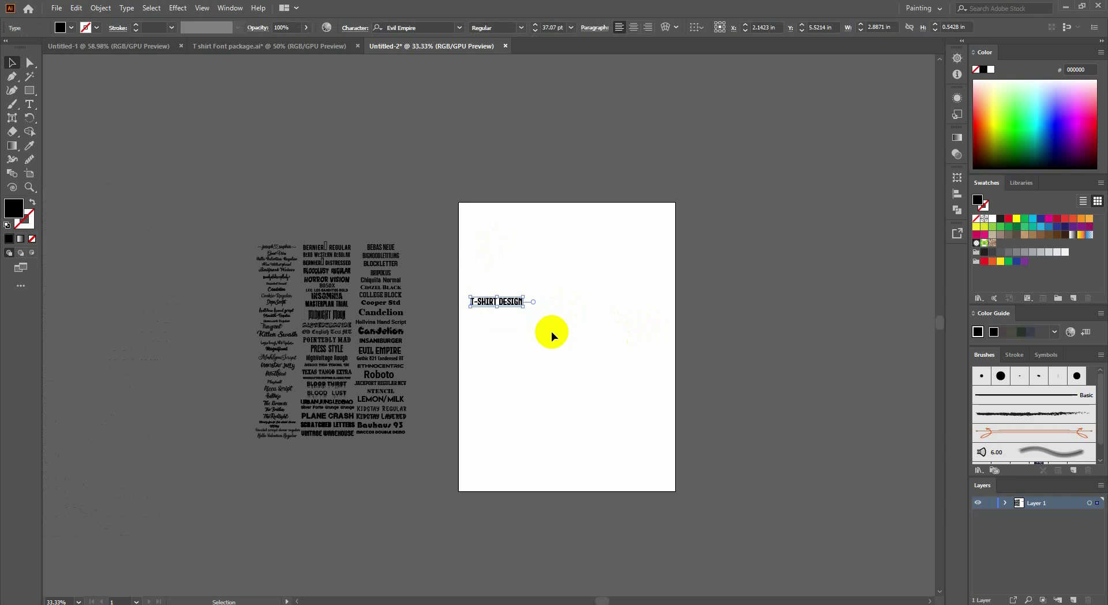
Step: Zoom from 33.33% to 66.67% and pan to frame the artboard beside the font sheet
scroll(430, 299, "up", 1)
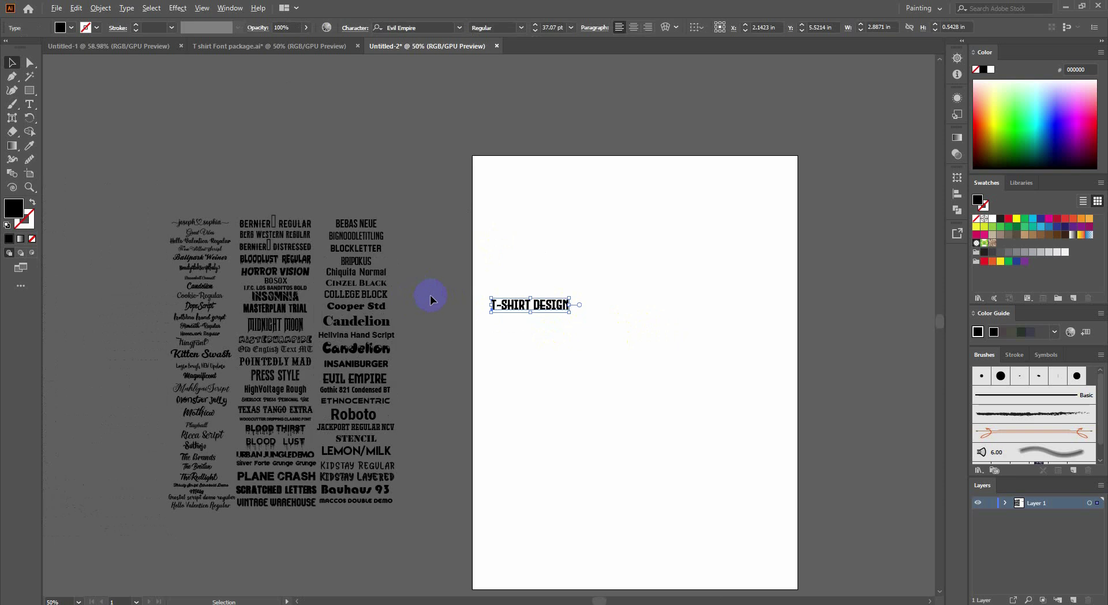
left_click_drag(430, 287, 492, 250)
scroll(407, 202, "up", 1)
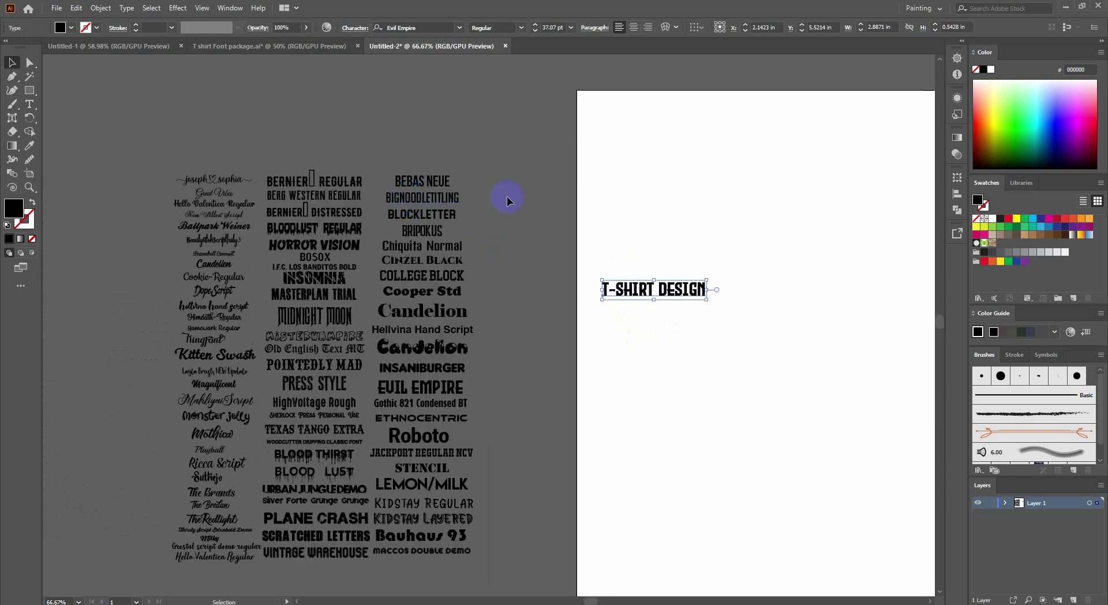
scroll(508, 202, "down", 1)
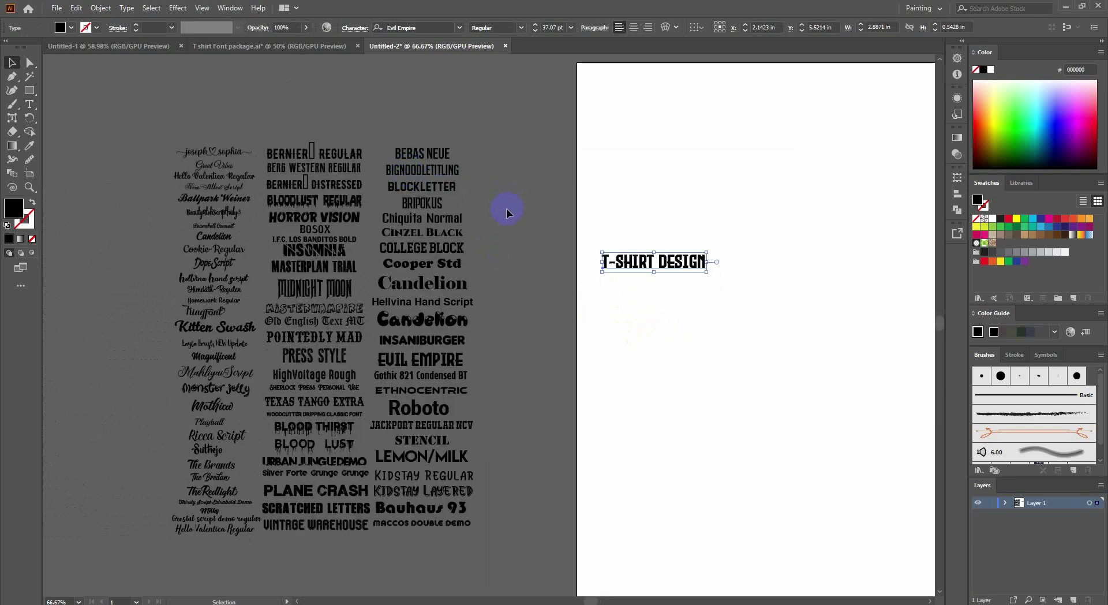